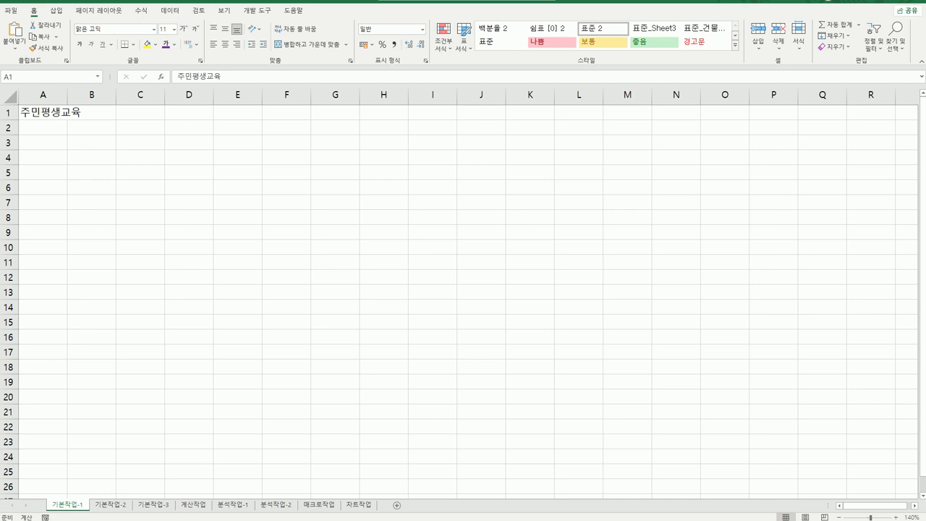
click(99, 203)
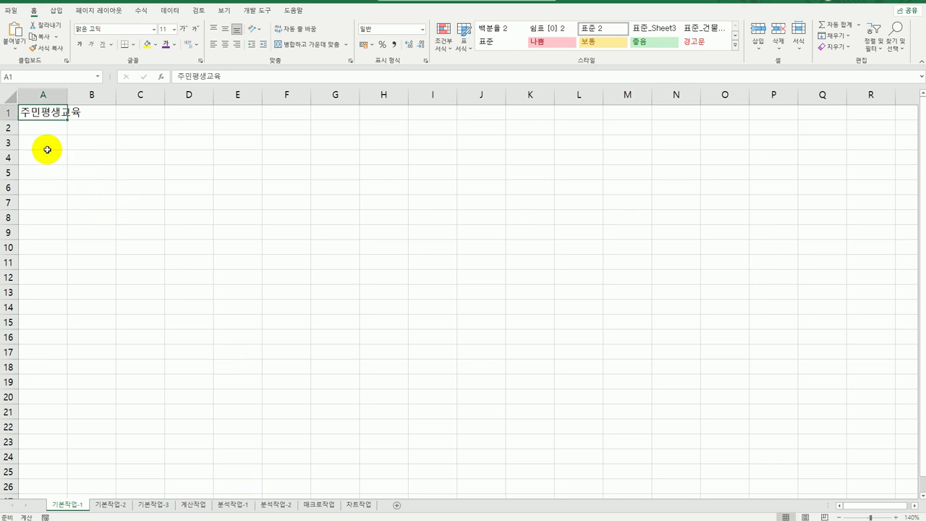
drag(44, 143, 291, 247)
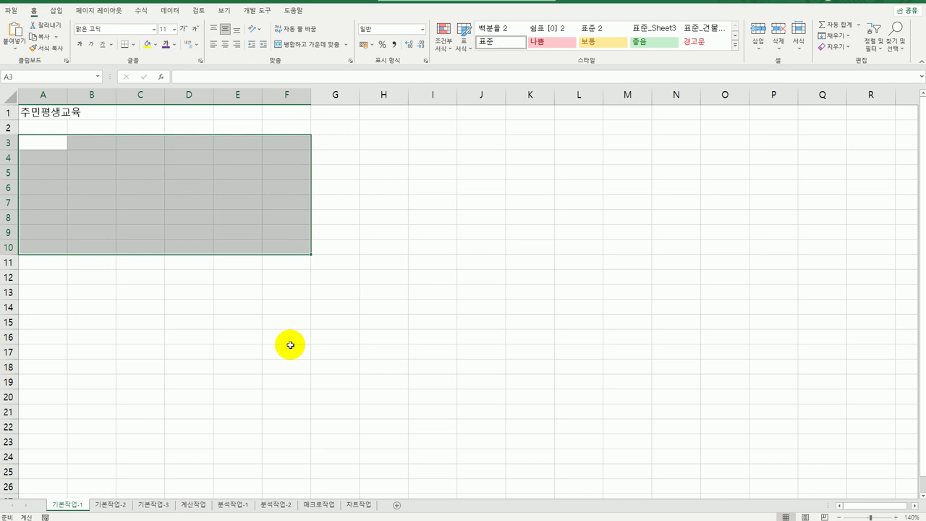
On sheet 기본작업-2, merge the title cells A1:I1 and center the text both horizontally and vertically.
click(112, 504)
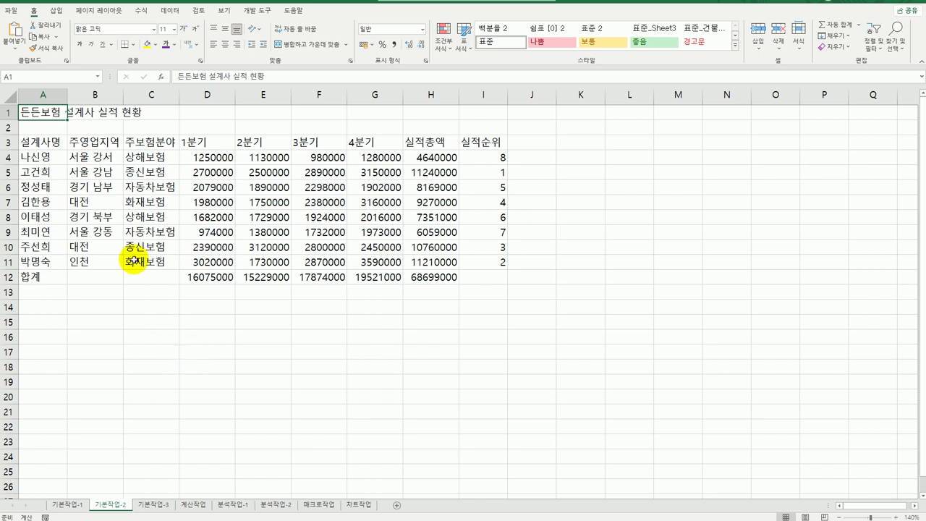
drag(30, 114, 469, 113)
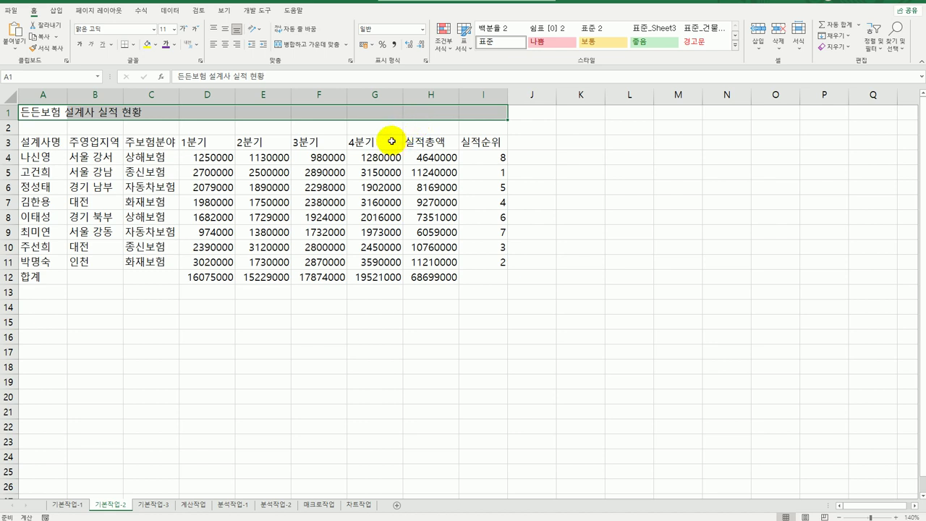
right_click(163, 113)
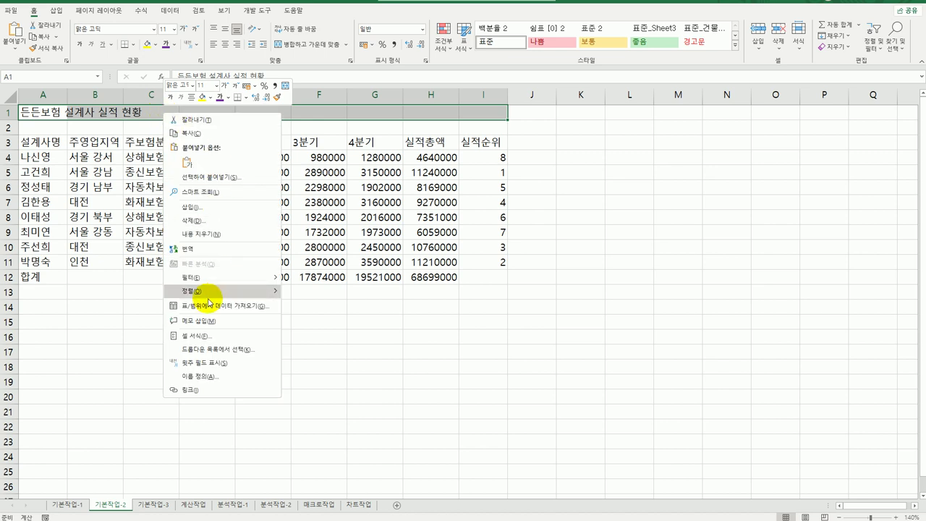
click(232, 275)
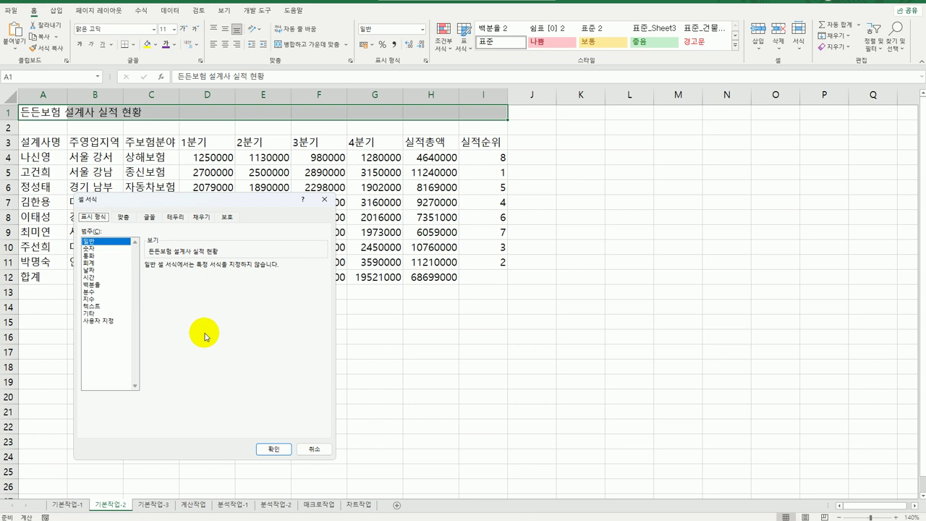
click(123, 217)
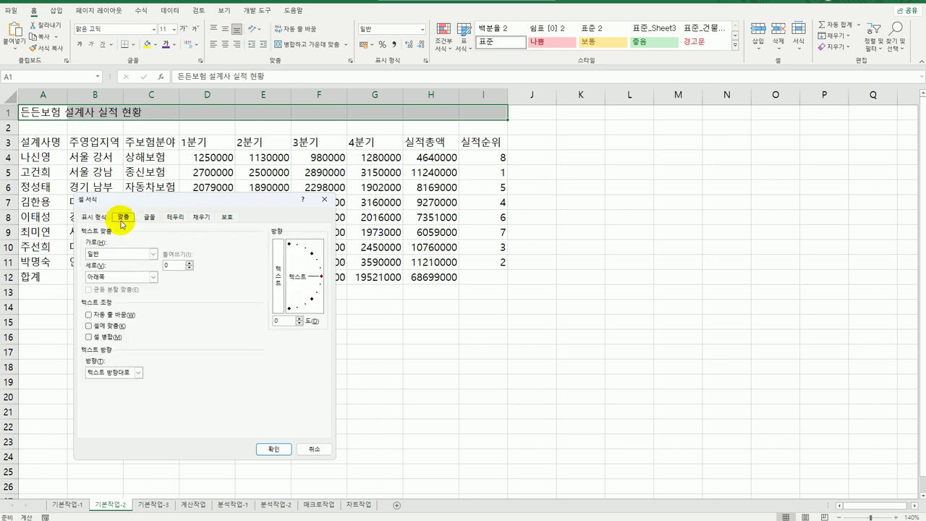
click(110, 339)
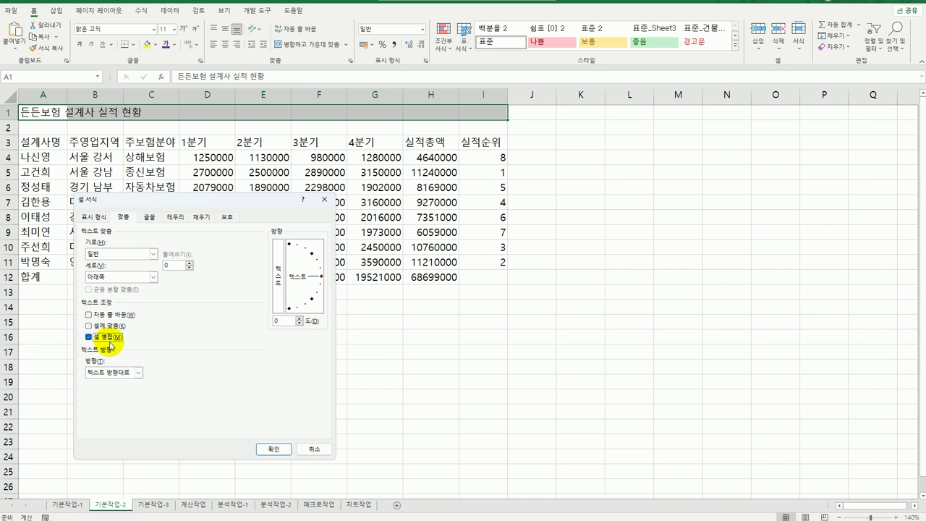
click(101, 253)
click(103, 278)
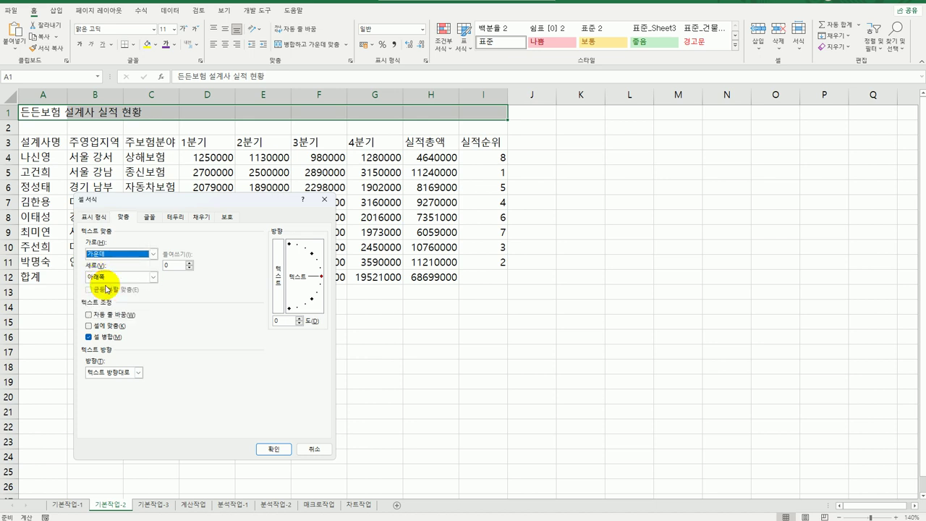
click(105, 277)
click(105, 292)
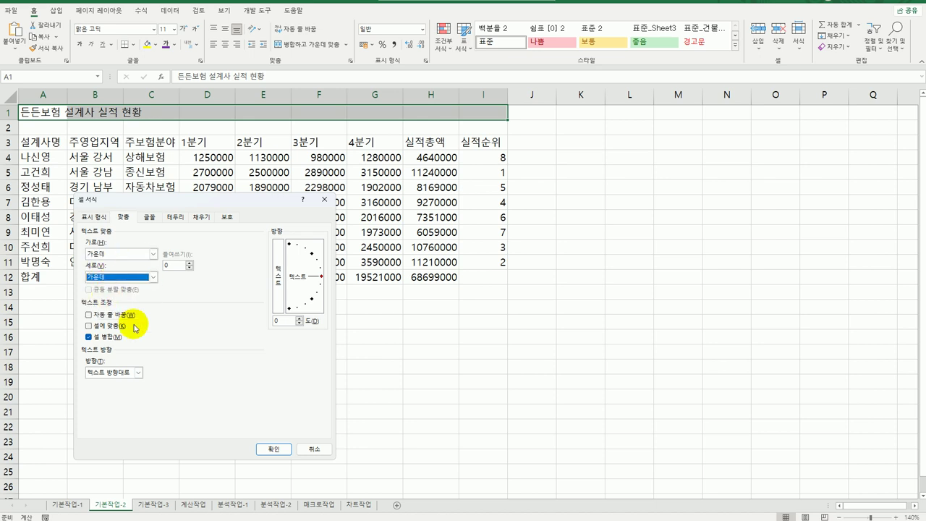
Set the font of the title in A1:I1 to 궁서체.
click(149, 216)
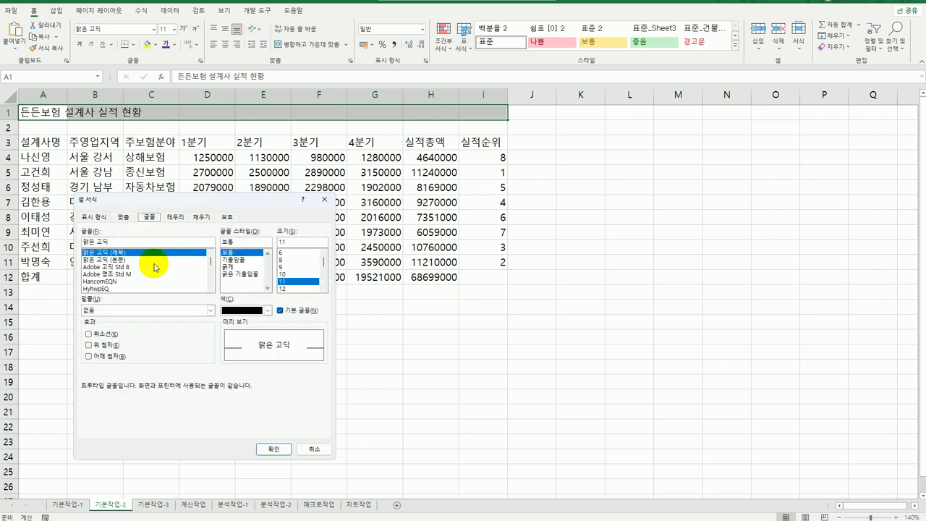
drag(211, 265, 208, 285)
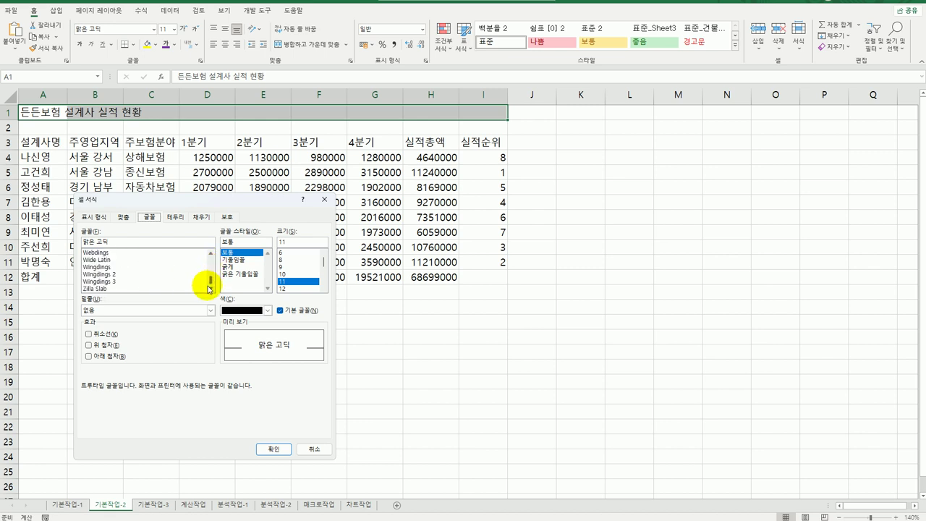
click(116, 241)
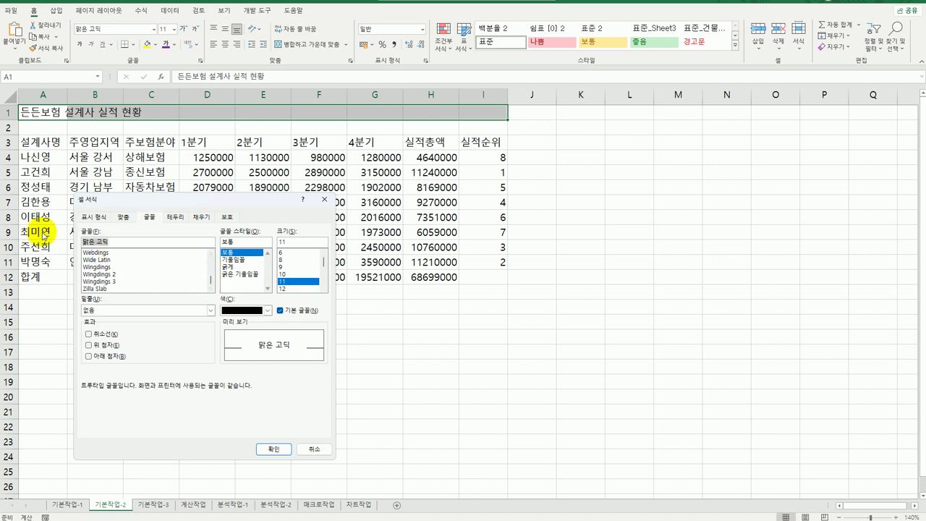
text(rnd)
key(BackSpace)
key(BackSpace)
key(BackSpace)
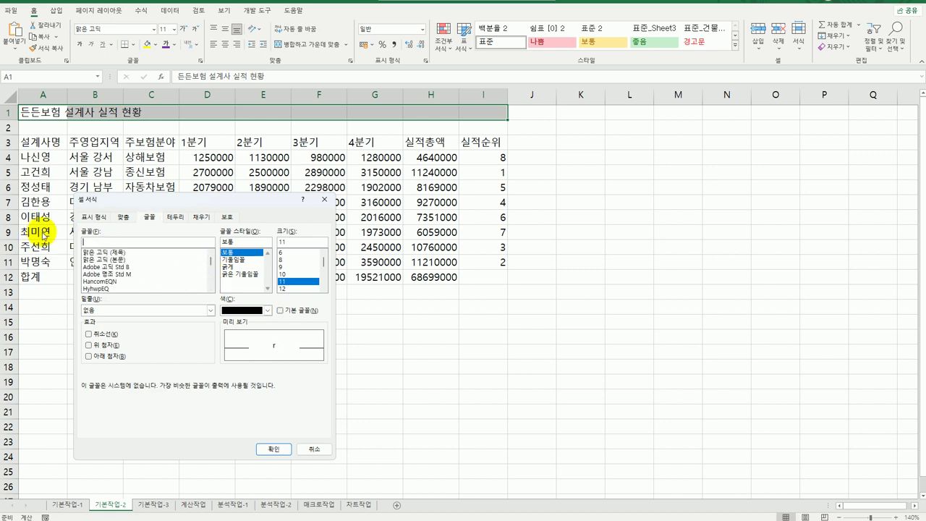
text(궁서체)
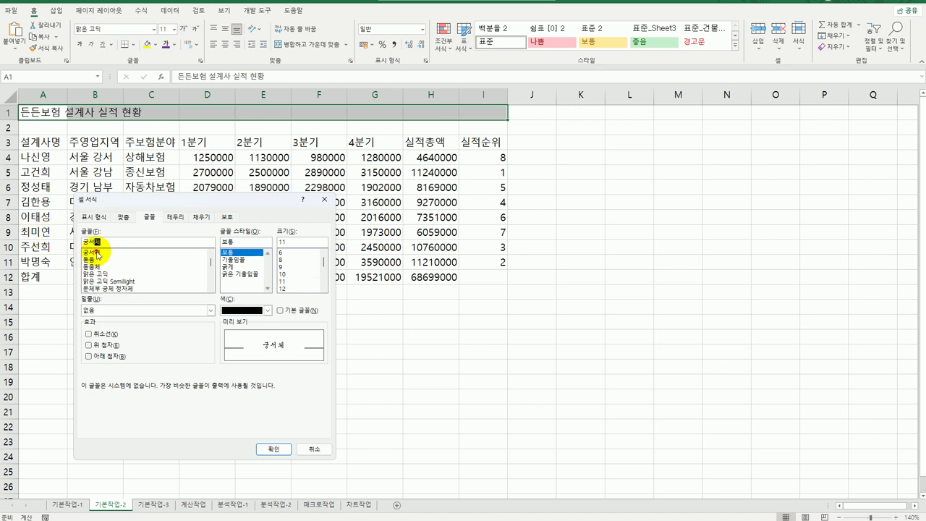
click(98, 253)
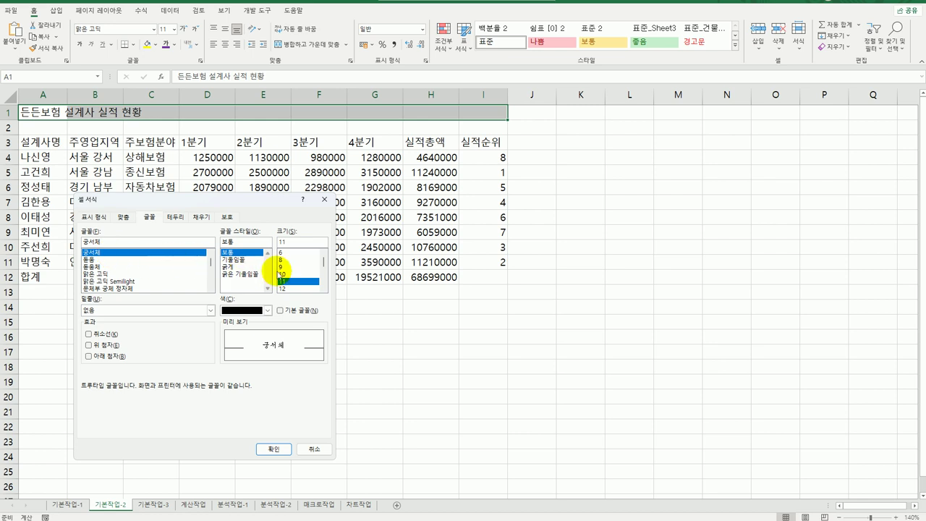
Set the title's font size to 15 with a single underline (실선) and apply the cell formatting.
click(300, 242)
text(15)
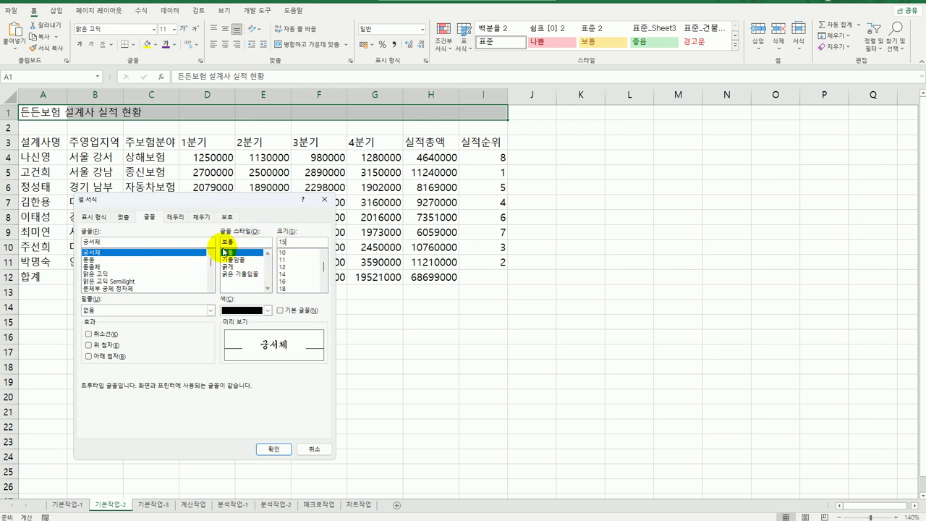
click(124, 309)
click(116, 327)
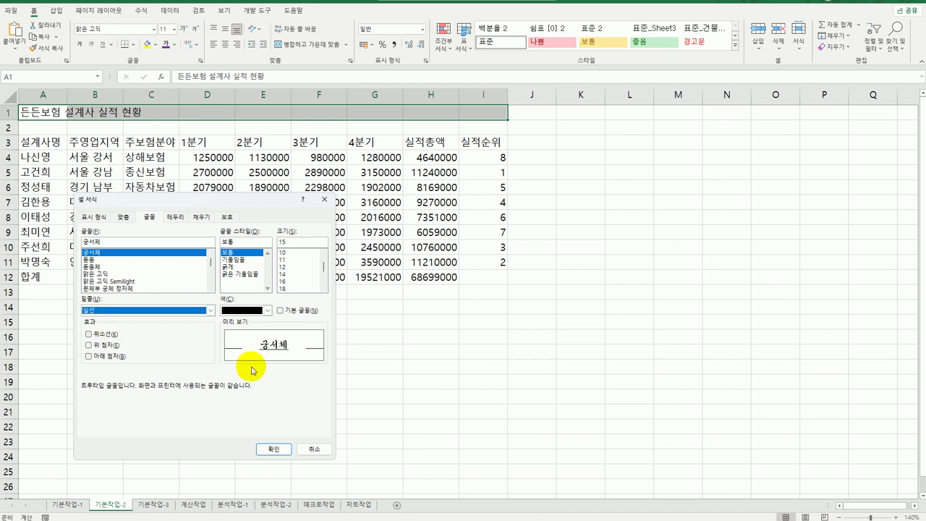
click(270, 447)
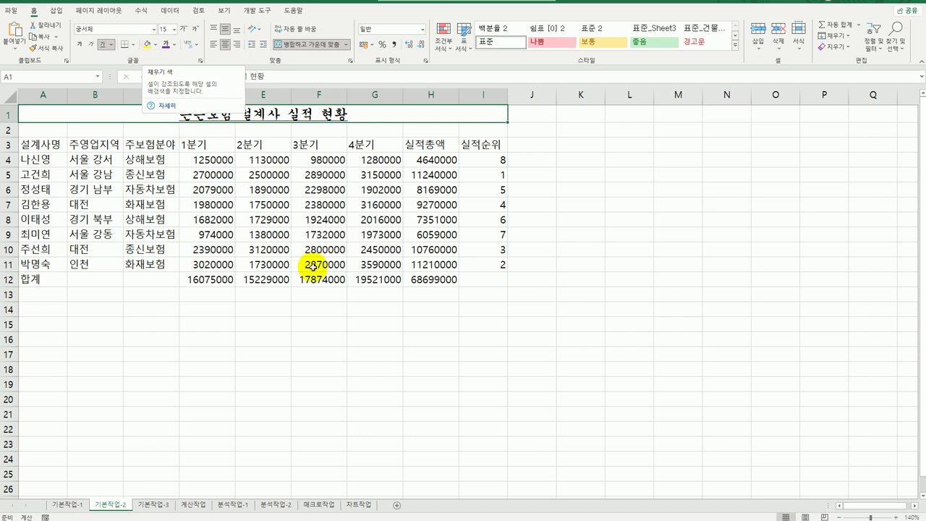
Apply the custom number format #,##0,"천원" to the quarterly and total amounts in D4:H12.
drag(208, 158, 410, 280)
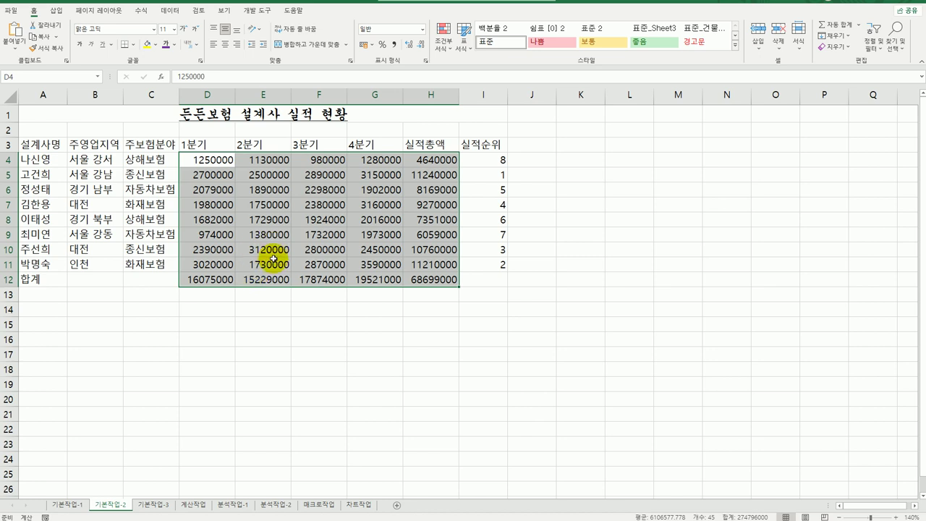
right_click(277, 162)
click(358, 374)
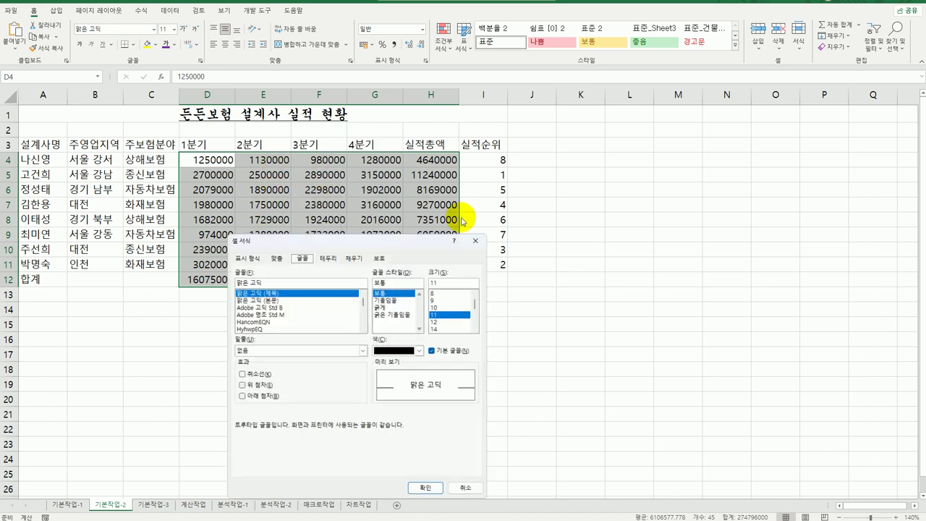
drag(367, 181, 685, 128)
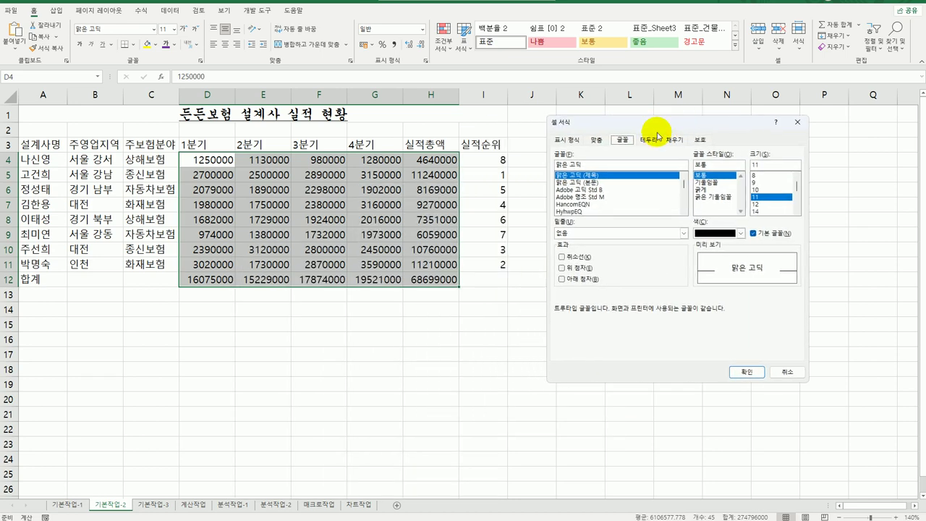
click(567, 140)
click(577, 245)
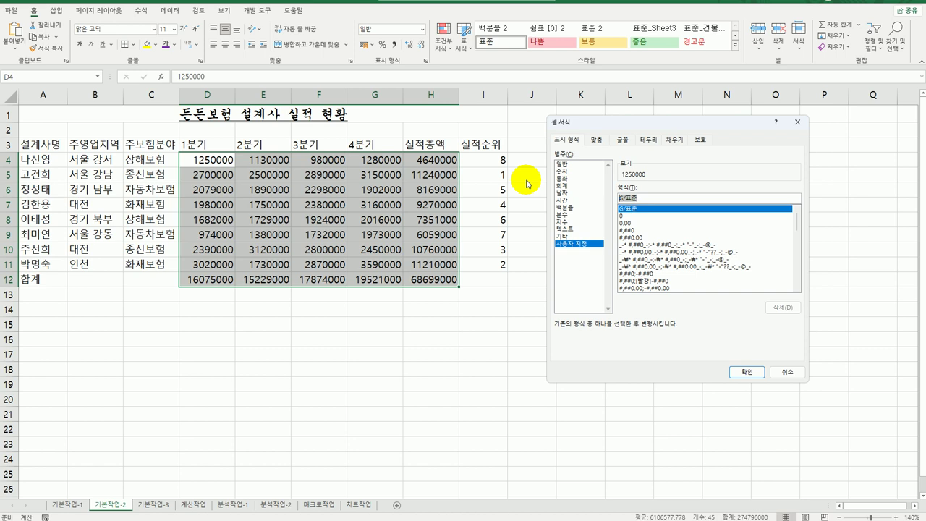
text(#)
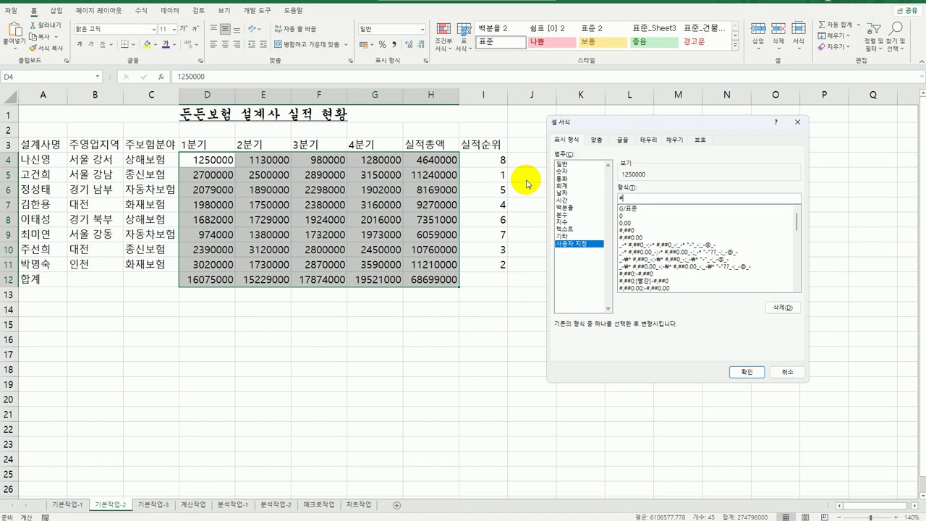
text(,)
text(#)
text(#0)
text(,)
text("천)
text(천원)
text(")
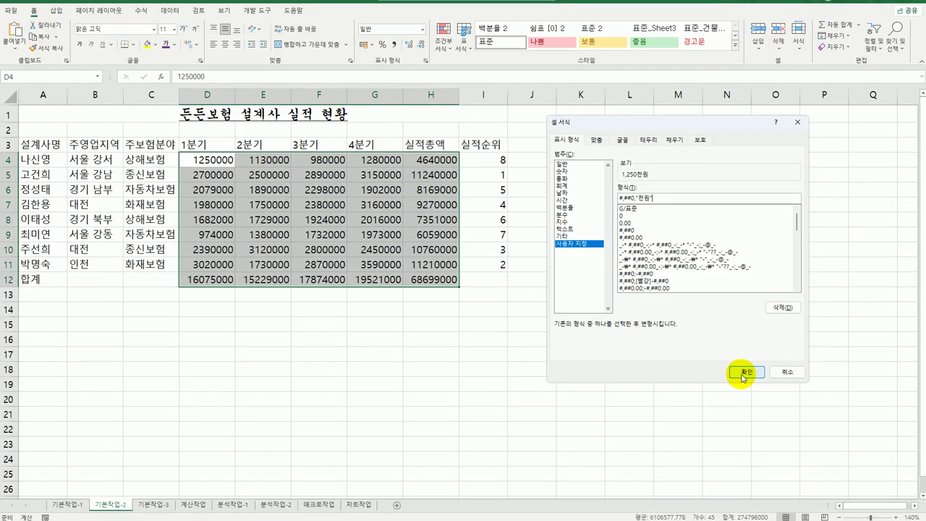
click(742, 374)
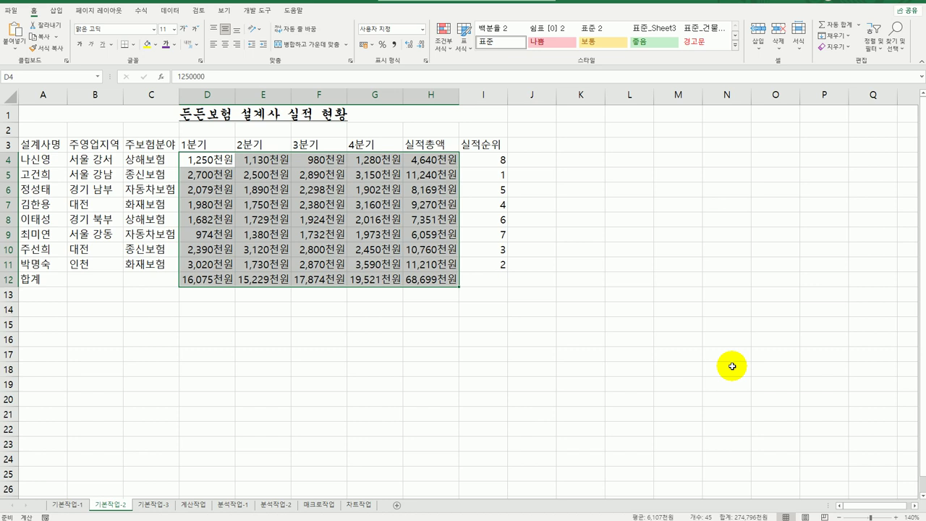
Define the name 설계사명 for the range A4:A11.
drag(42, 160, 44, 264)
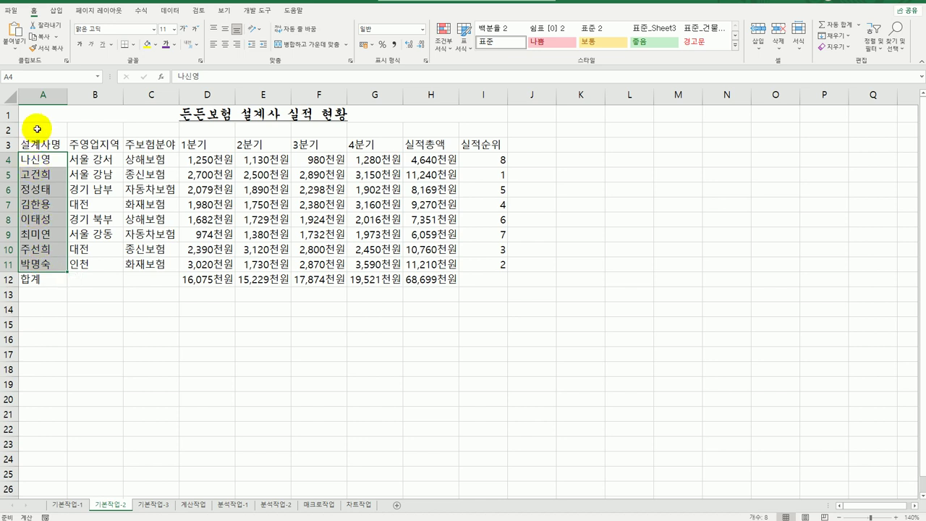
click(38, 75)
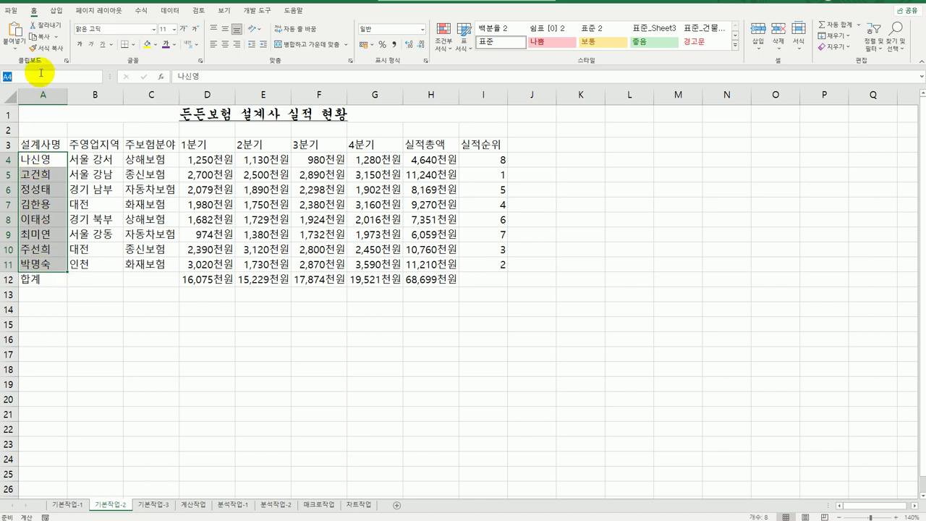
text(설계사명)
key(Return)
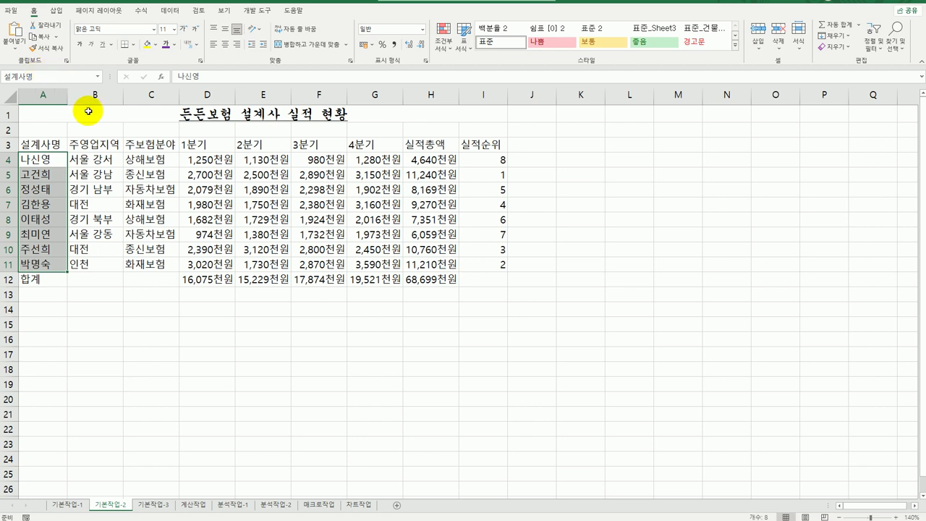
Center the header text in A3:I3 horizontally and make it bold.
drag(47, 142, 476, 139)
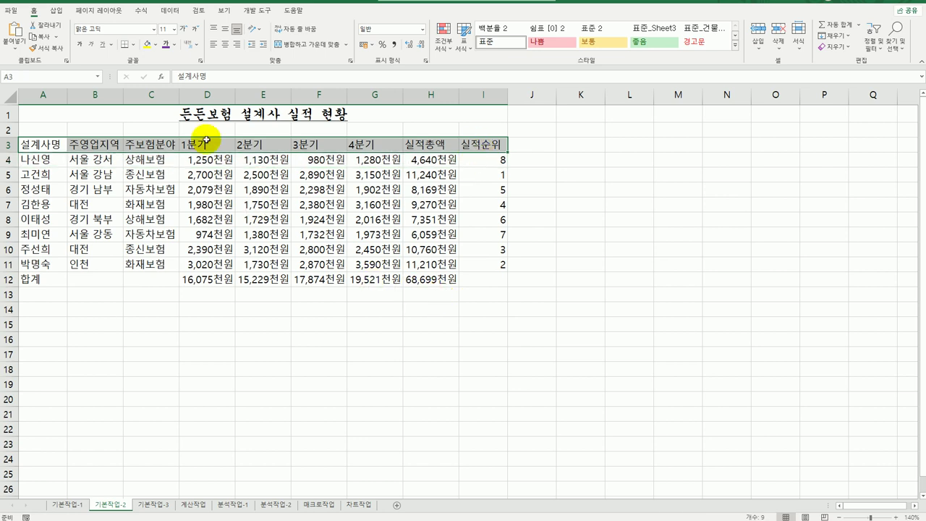
click(227, 44)
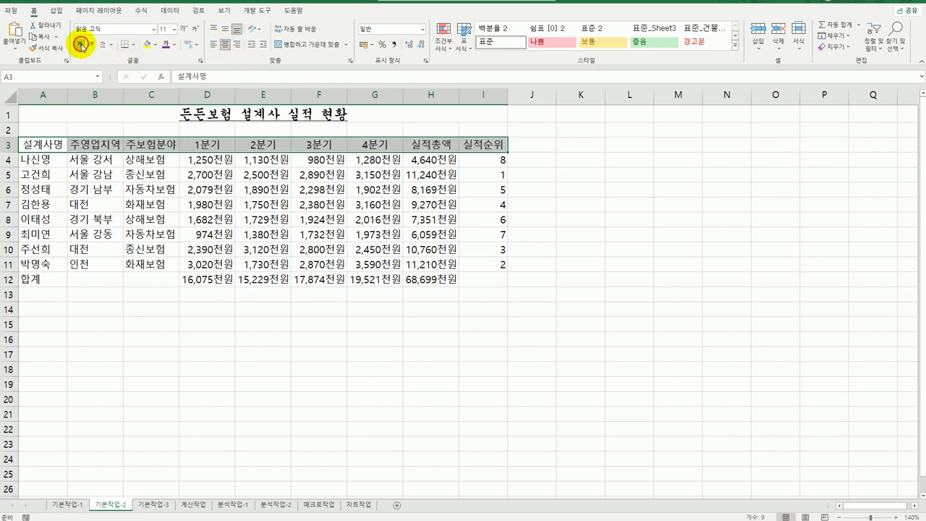
click(81, 45)
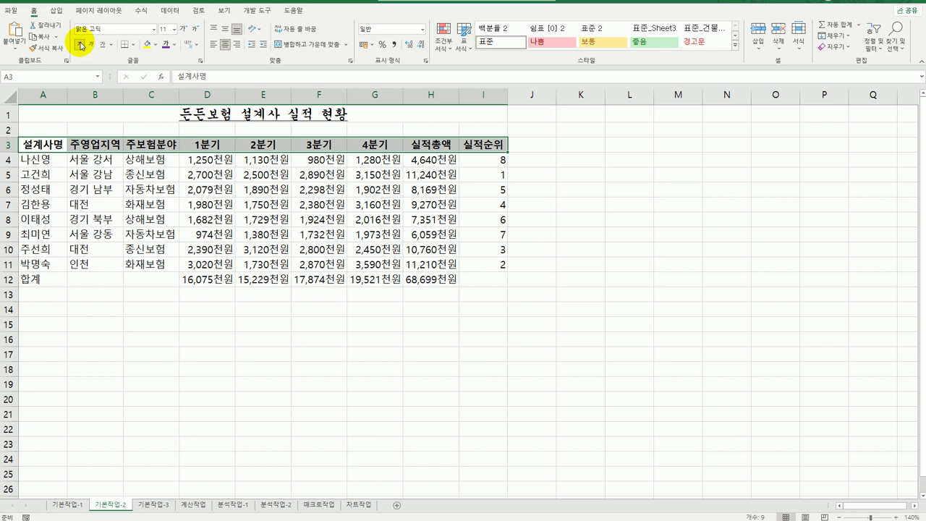
Set the header row A3:I3 to the standard blue font color with the standard yellow fill.
click(175, 47)
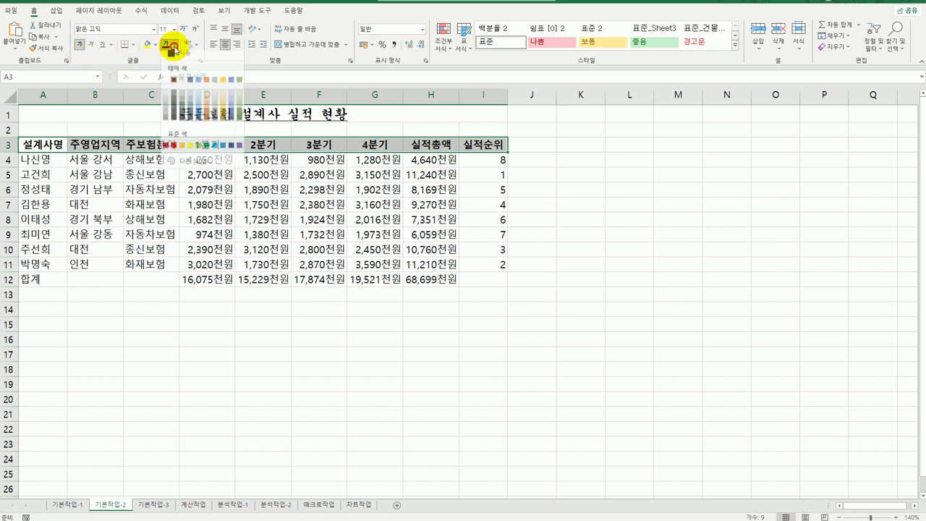
click(225, 150)
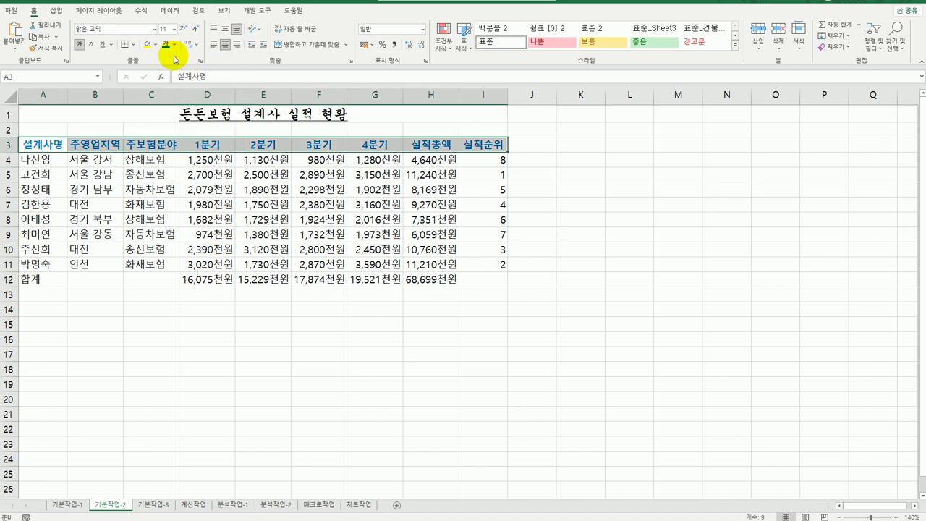
click(155, 44)
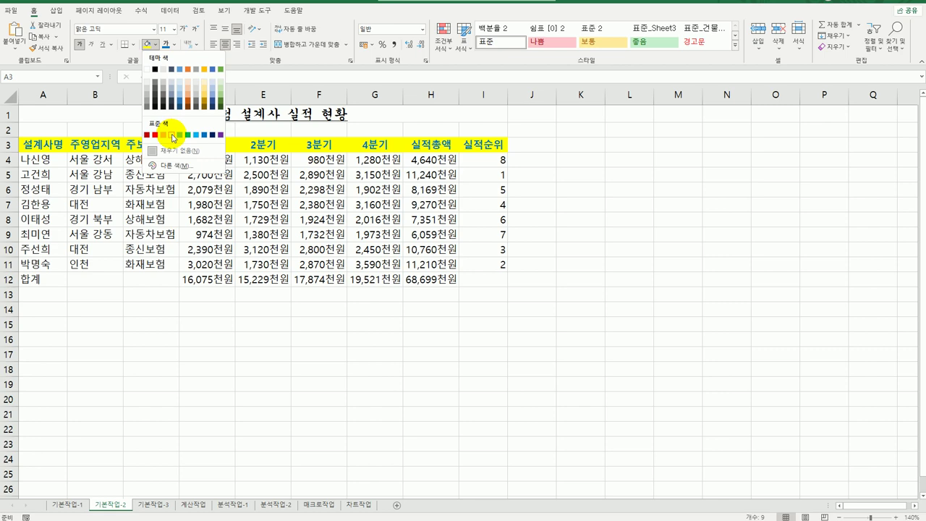
click(173, 136)
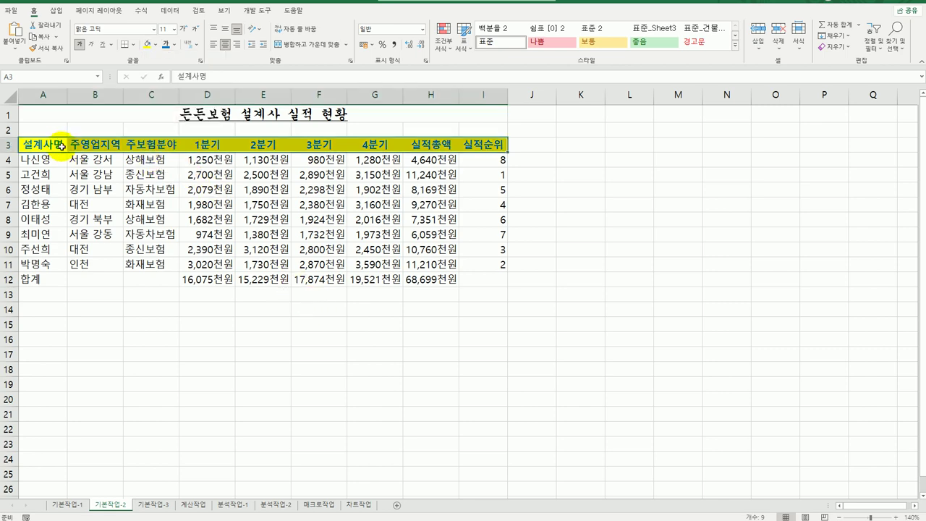
Apply all borders (모든 테두리) to the table range A3:I12.
drag(44, 145, 73, 145)
drag(242, 185, 473, 284)
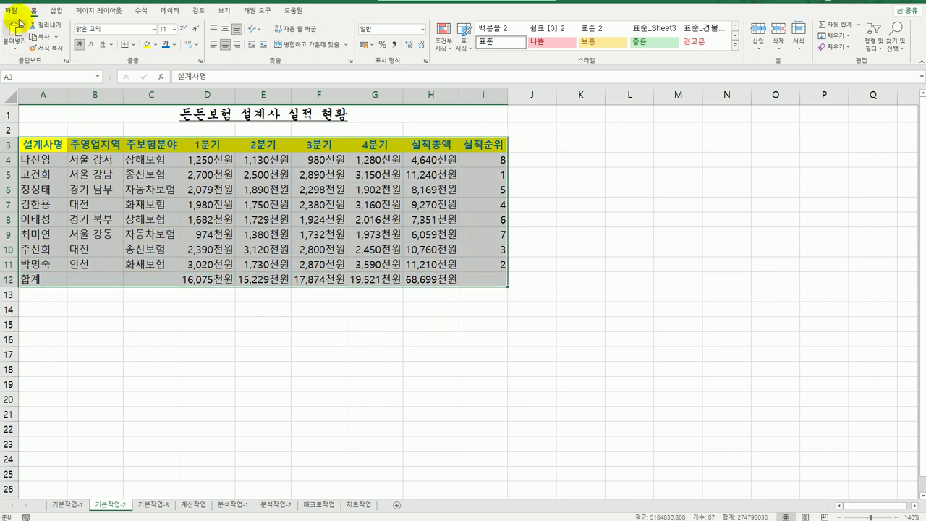
click(134, 45)
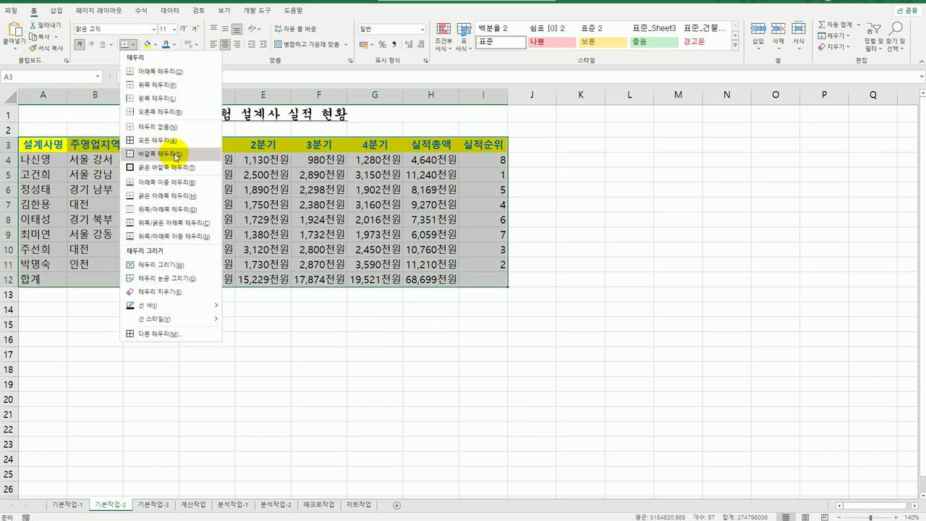
click(172, 142)
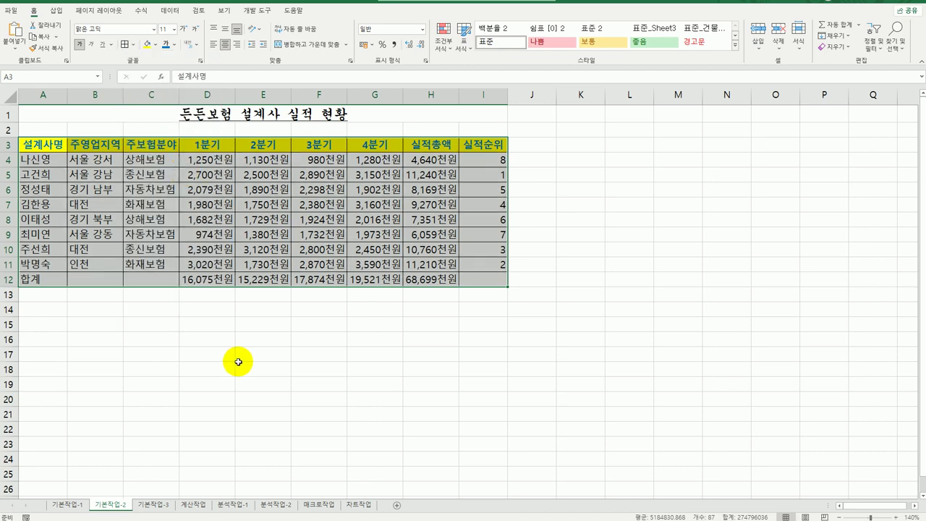
Add both diagonal borders, forming an X, to the empty total-row cells B12, C12 and I12.
click(95, 279)
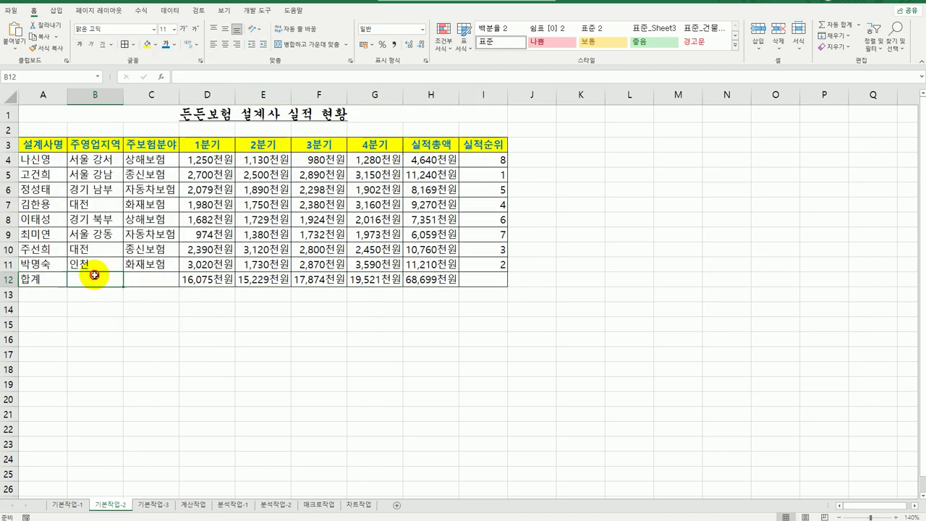
ctrl+click(158, 282)
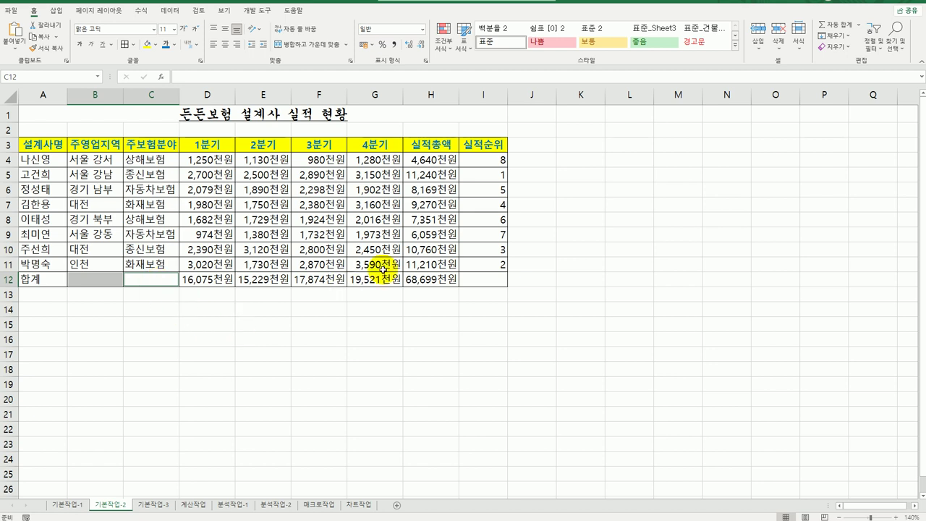
ctrl+click(479, 278)
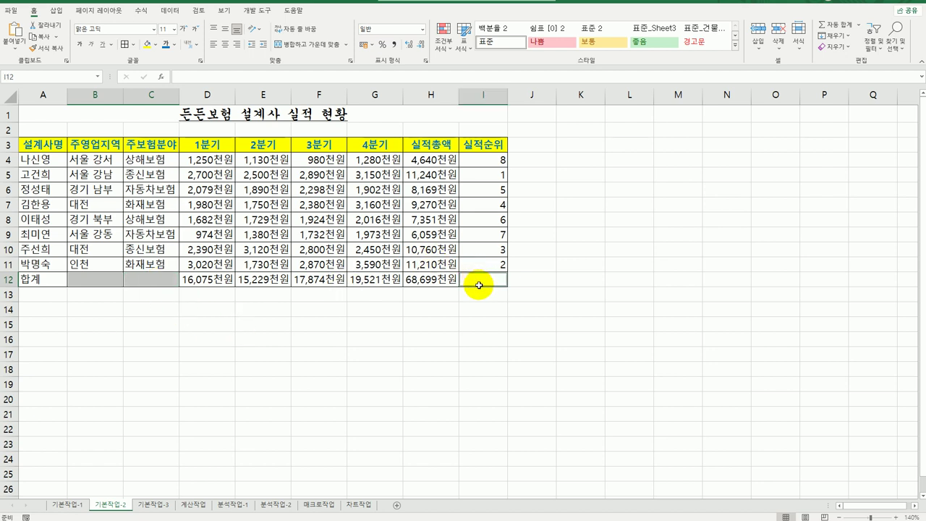
right_click(479, 283)
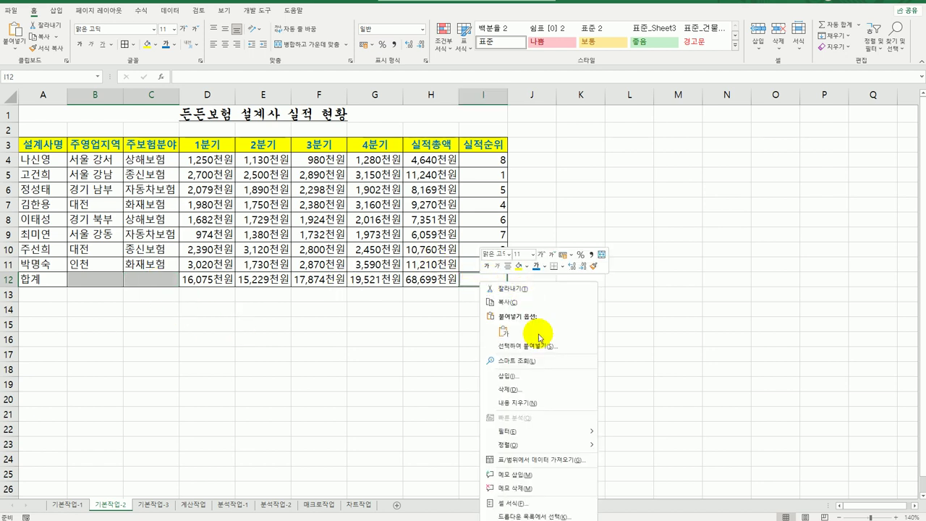
click(528, 501)
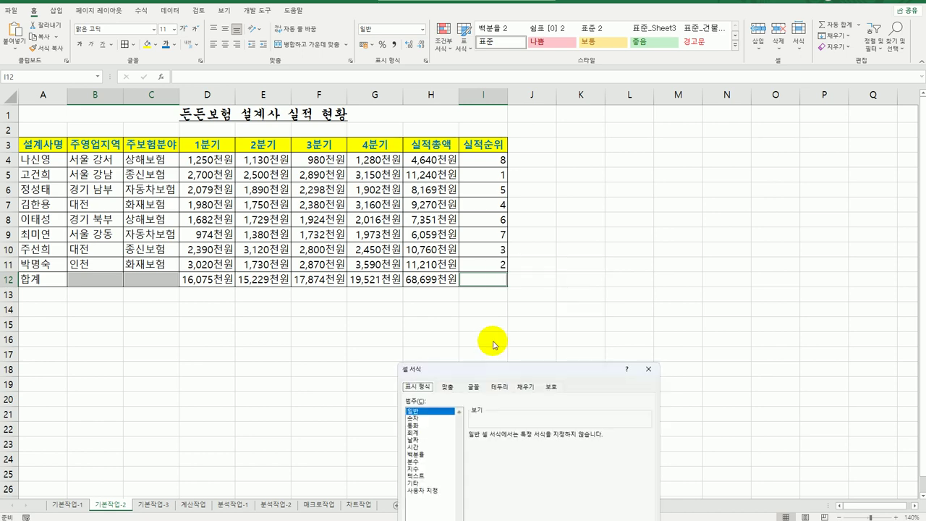
drag(500, 372, 635, 112)
click(639, 135)
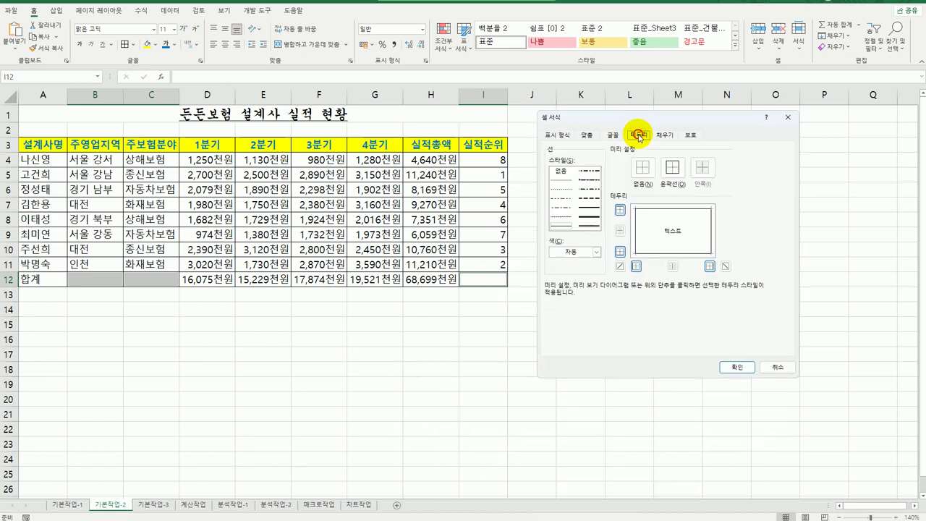
click(620, 266)
click(725, 267)
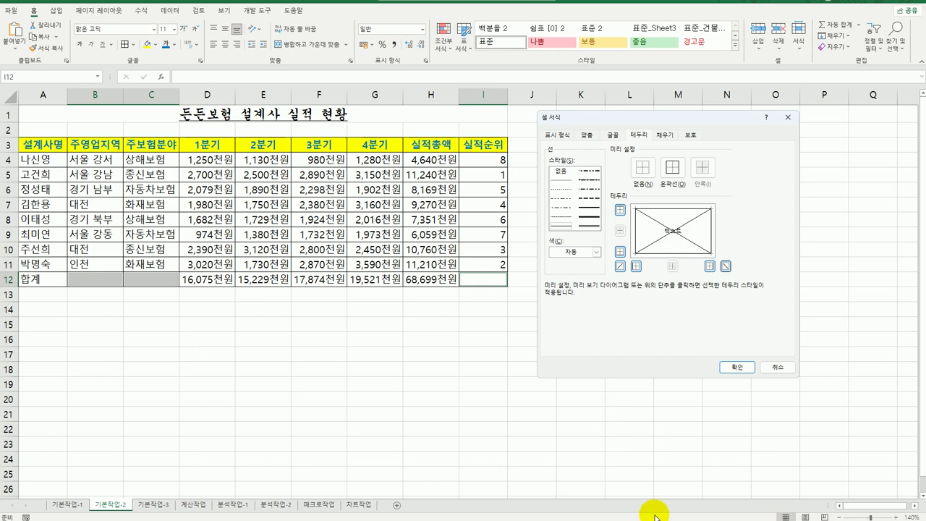
click(737, 368)
click(658, 429)
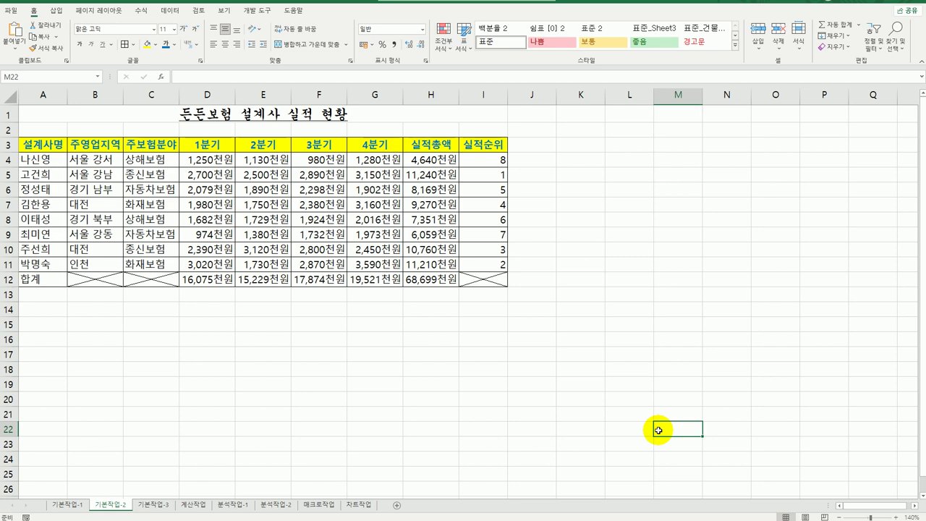
Switch to sheet 기본작업-3 and auto-fit the widths of columns D to G.
click(147, 504)
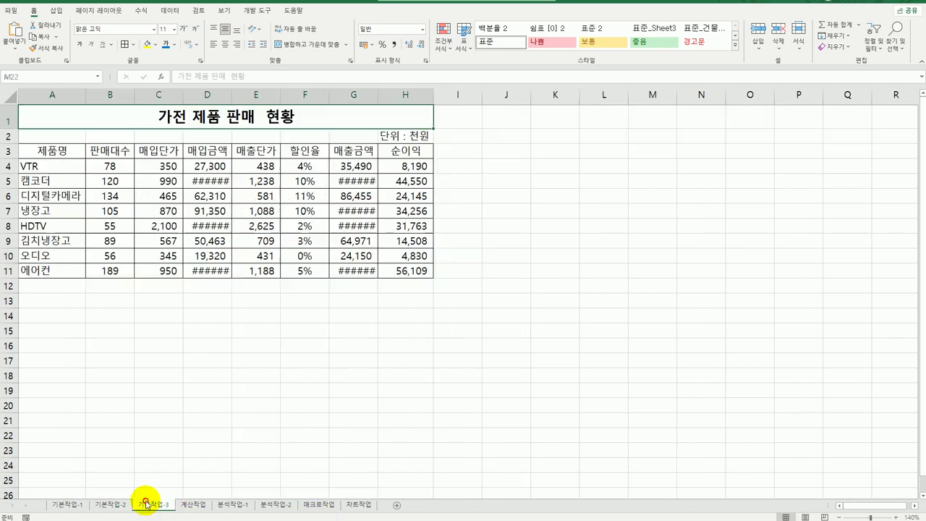
drag(205, 95, 340, 99)
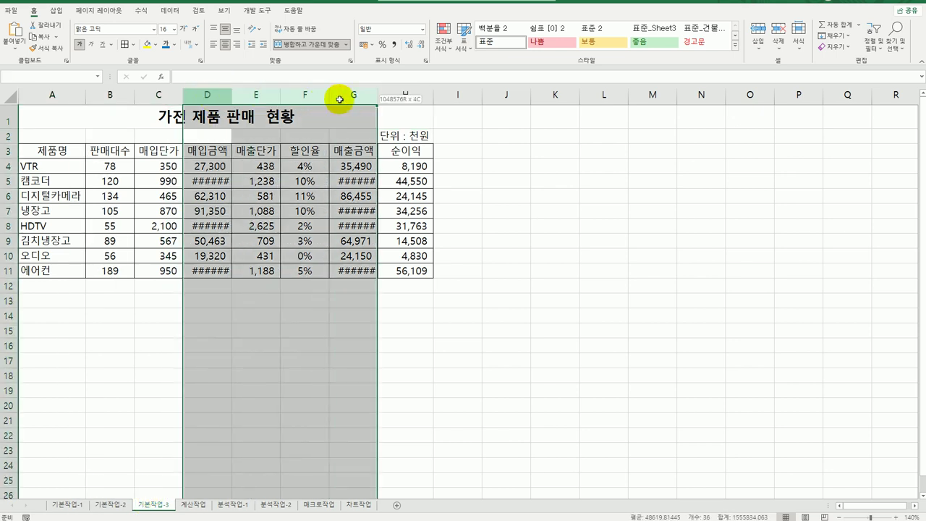
double_click(377, 95)
click(561, 341)
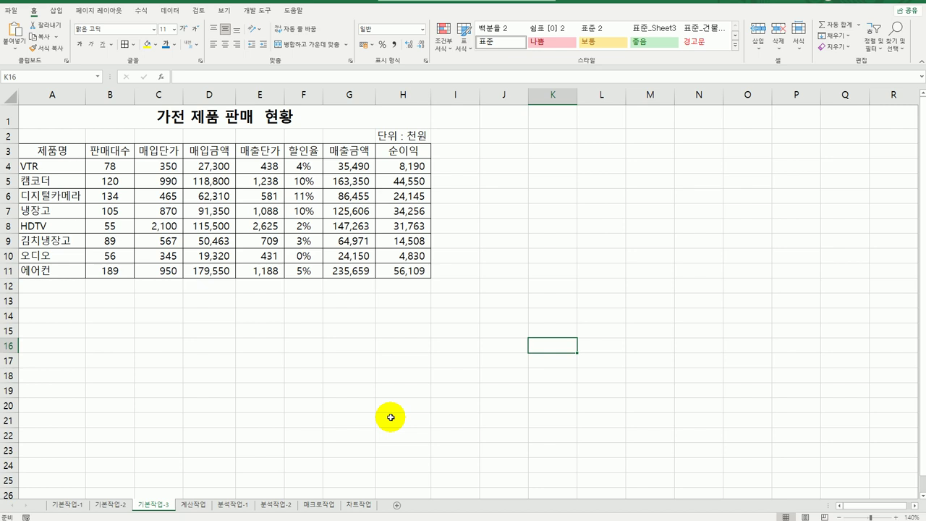
Start a new formula-based conditional formatting rule (수식을 사용하여 서식을 지정할 셀 결정) for the range A4:H11.
drag(59, 165, 402, 269)
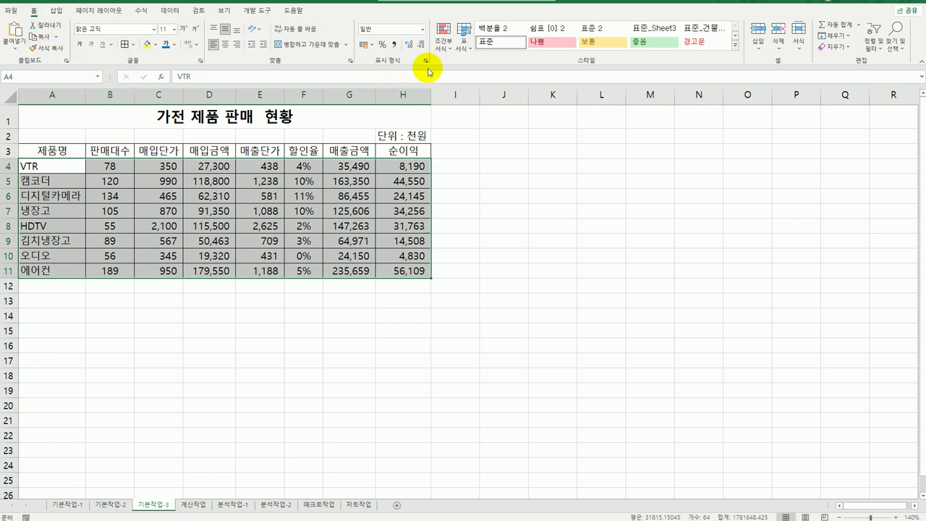
click(443, 44)
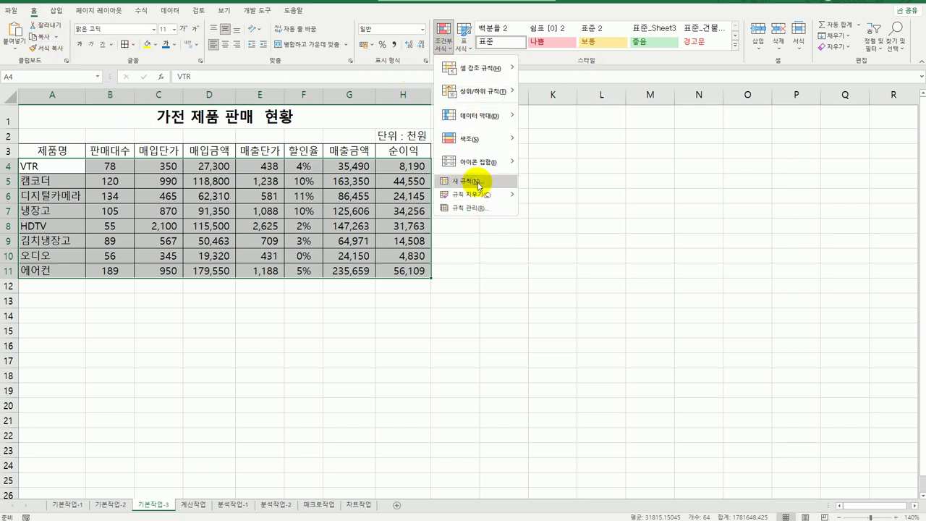
click(477, 185)
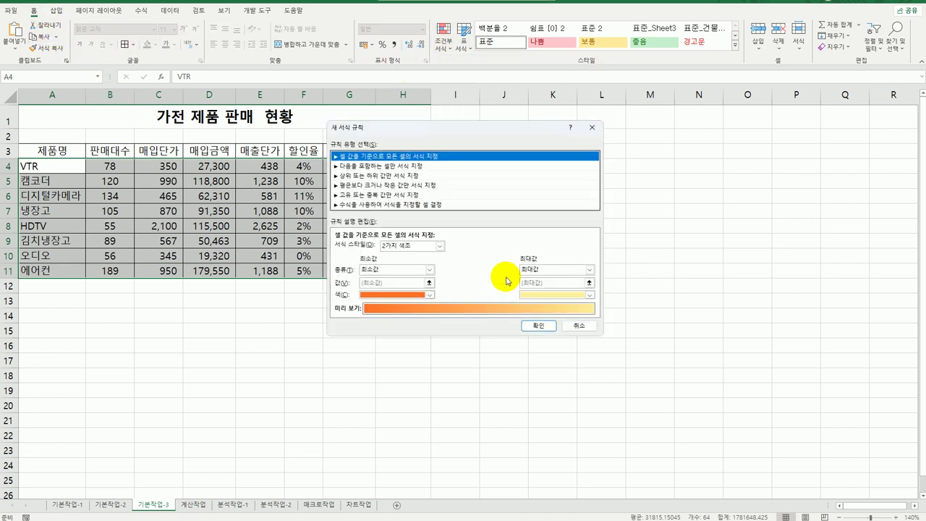
click(415, 203)
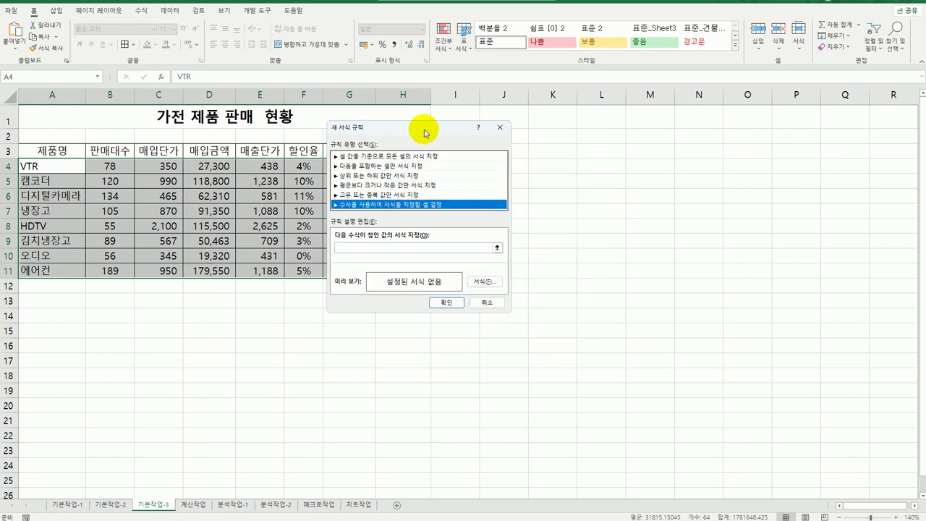
drag(419, 132, 551, 129)
Begin the rule formula with the net profit limits =and($H4>=10000,$H4<=40000, keeping only column H absolute.
click(518, 247)
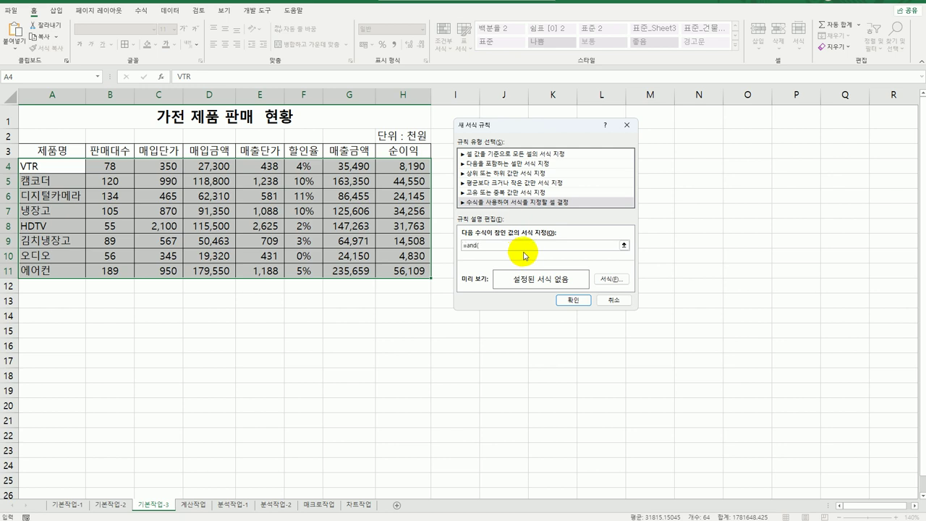
click(409, 165)
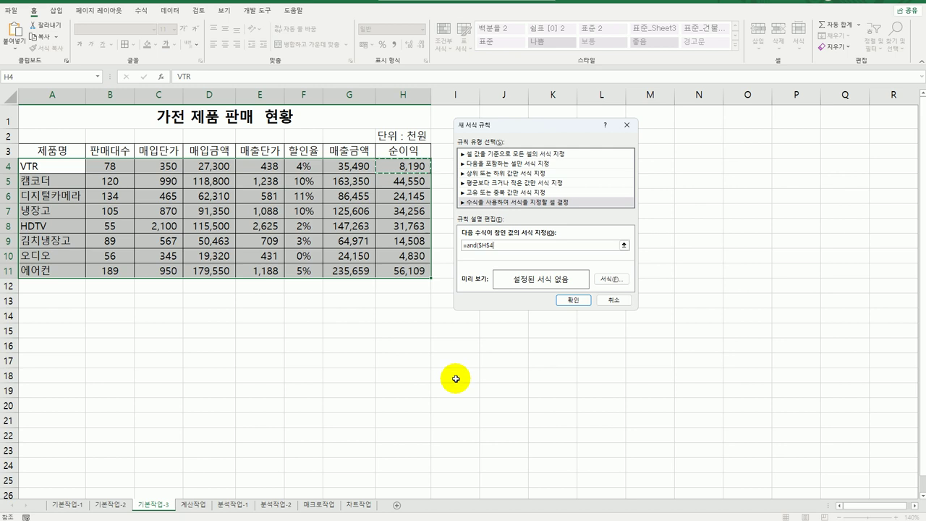
key(F4)
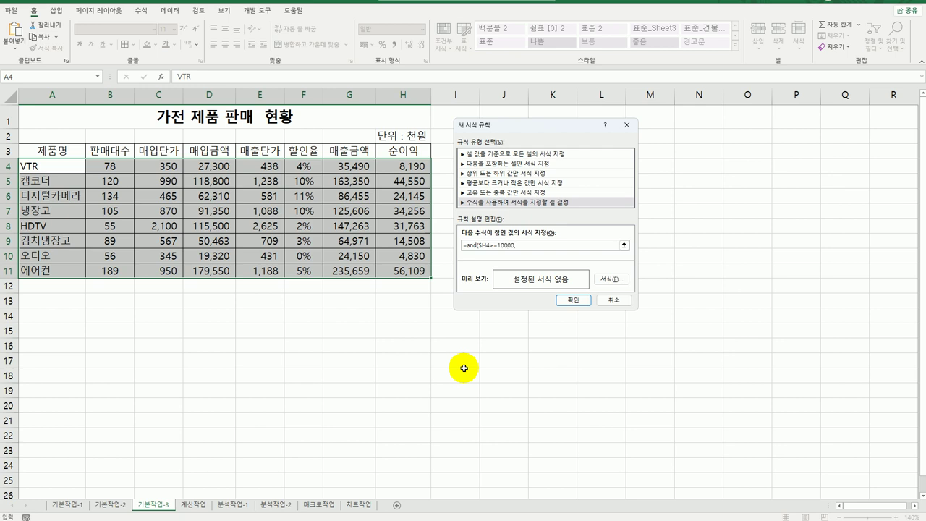
click(410, 167)
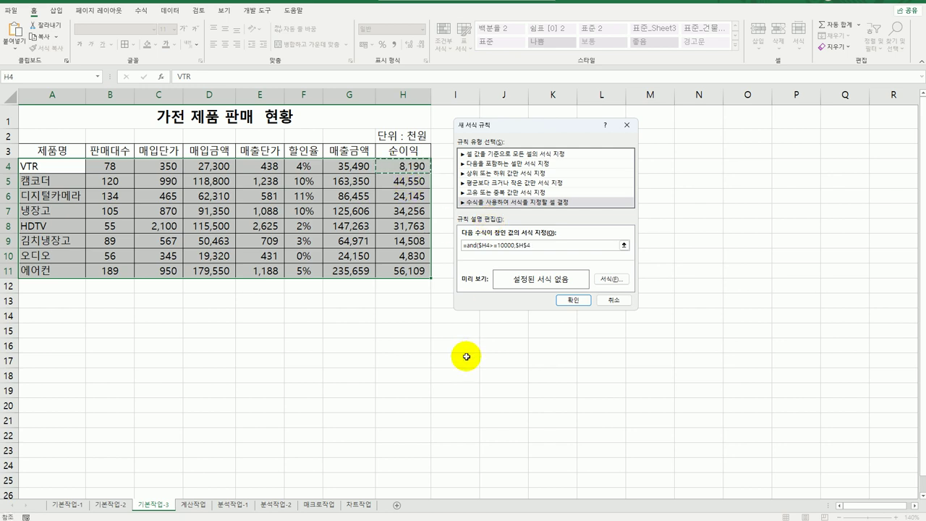
key(F4)
key(F4)
text(<=)
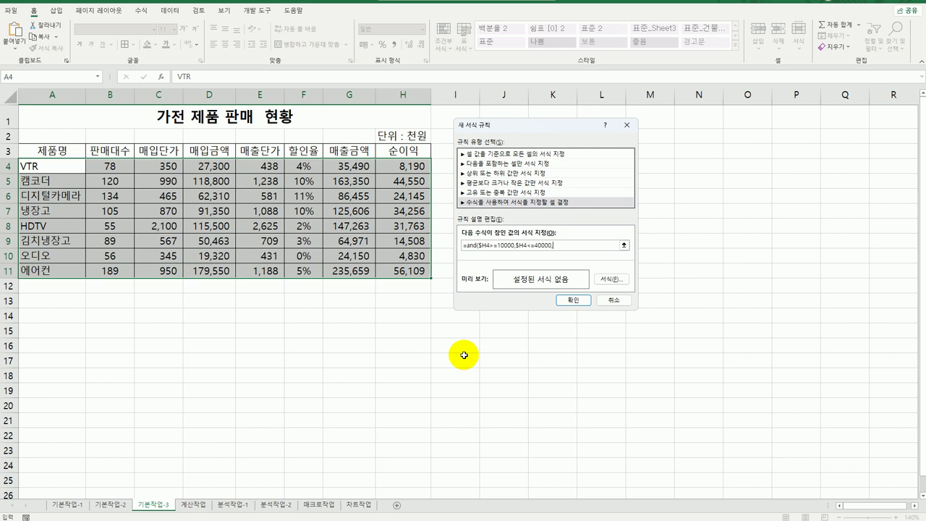
text(40000,)
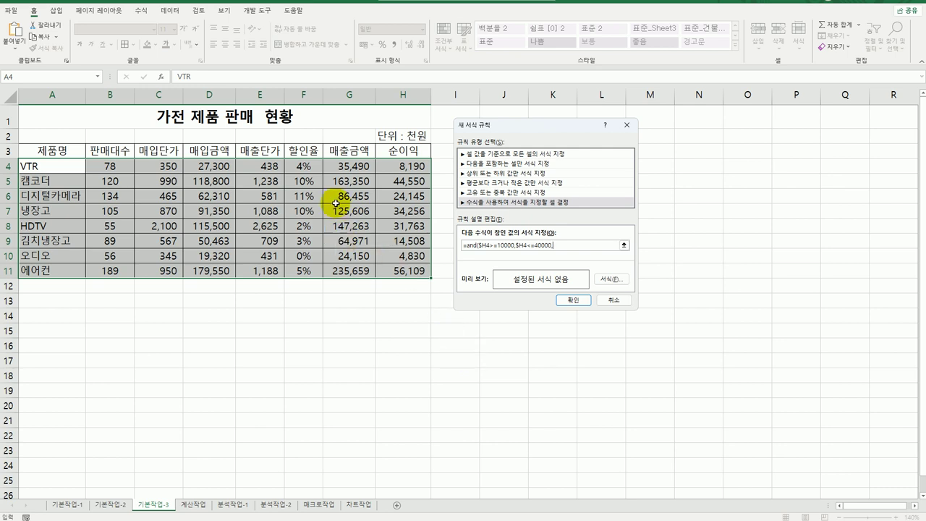
Complete the rule formula with the discount rate condition $F4>=10% and close the parenthesis.
click(304, 166)
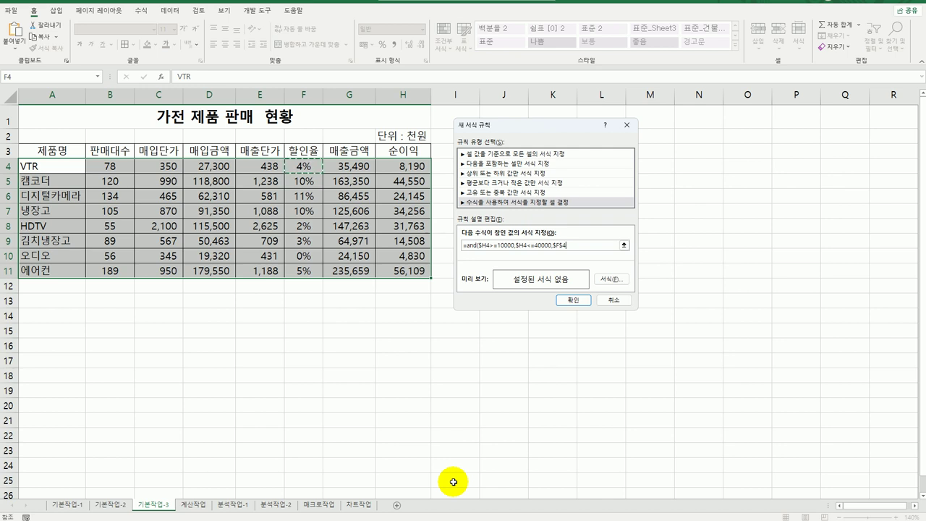
key(F4)
text(>=10%)
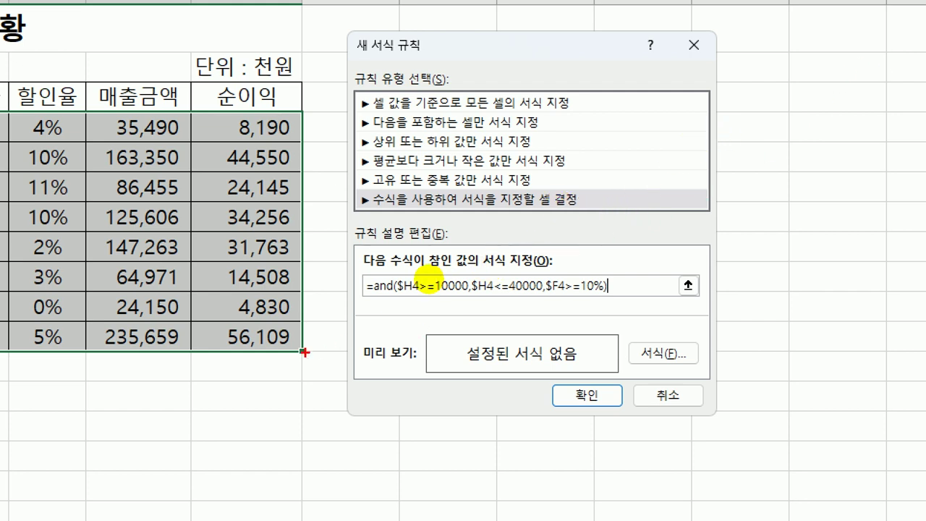
drag(365, 301, 614, 303)
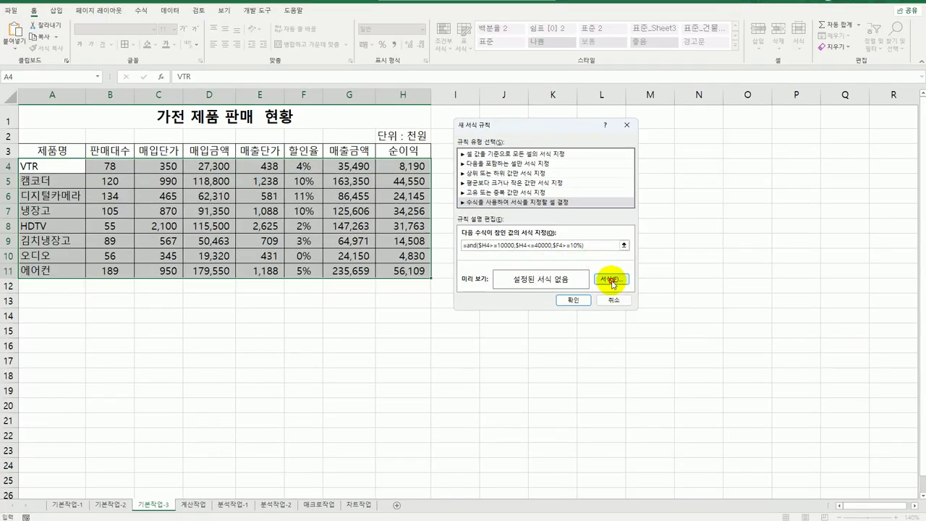
Set the rule's font to standard blue (파랑) and italic (기울임꼴), and apply the conditional formatting rule to A4:H11.
click(663, 353)
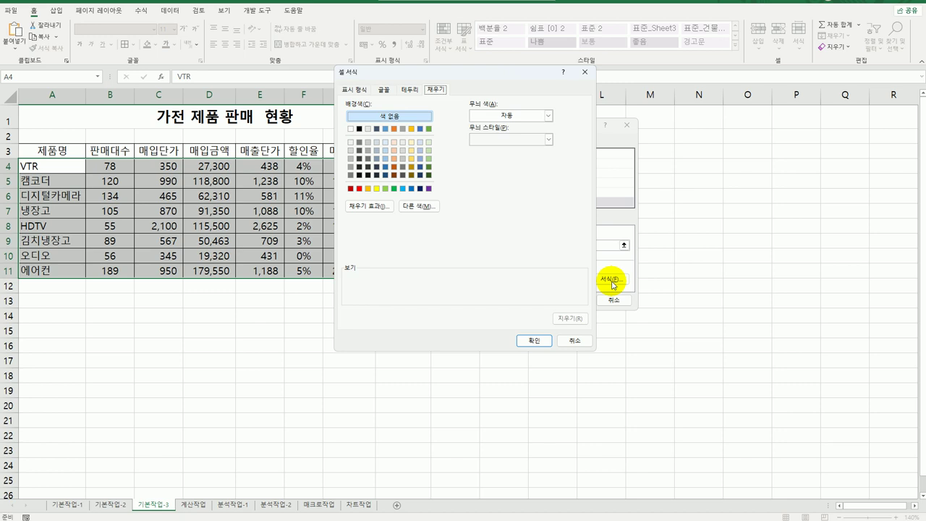
click(359, 91)
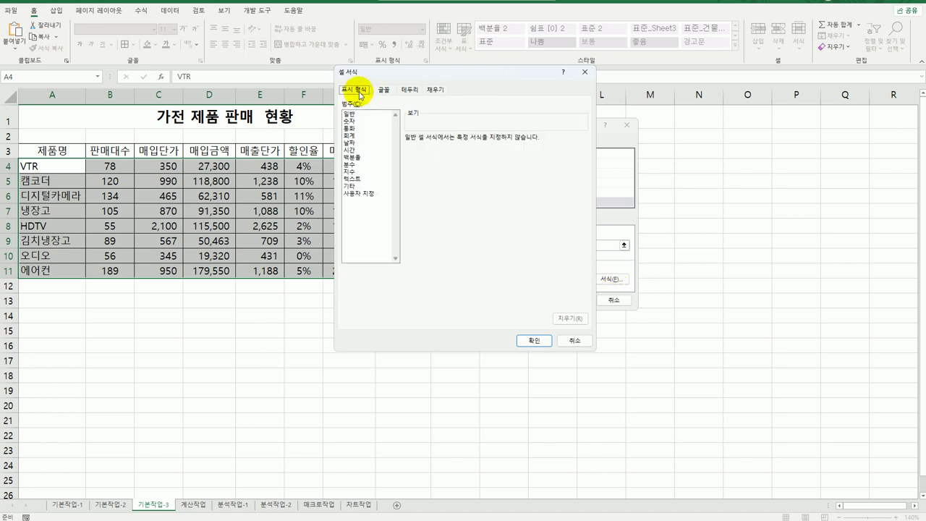
click(383, 89)
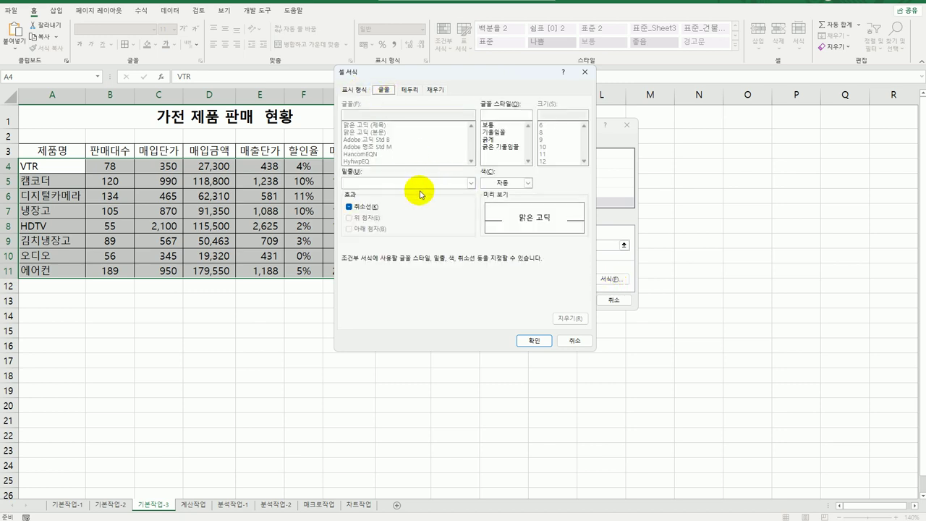
click(528, 184)
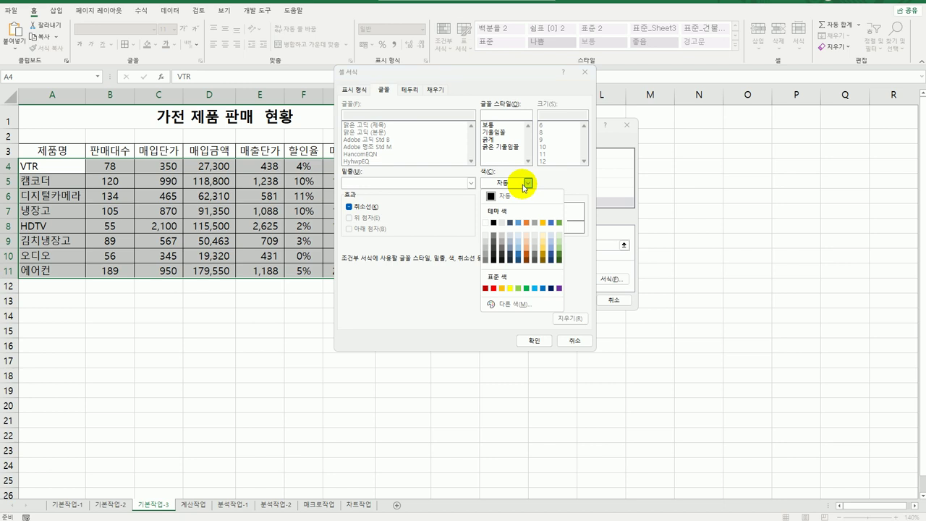
click(543, 288)
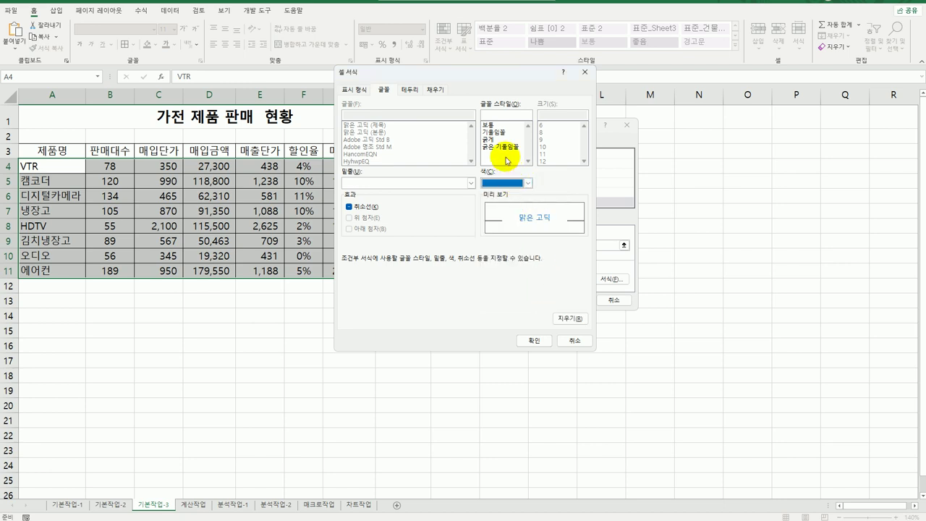
click(497, 132)
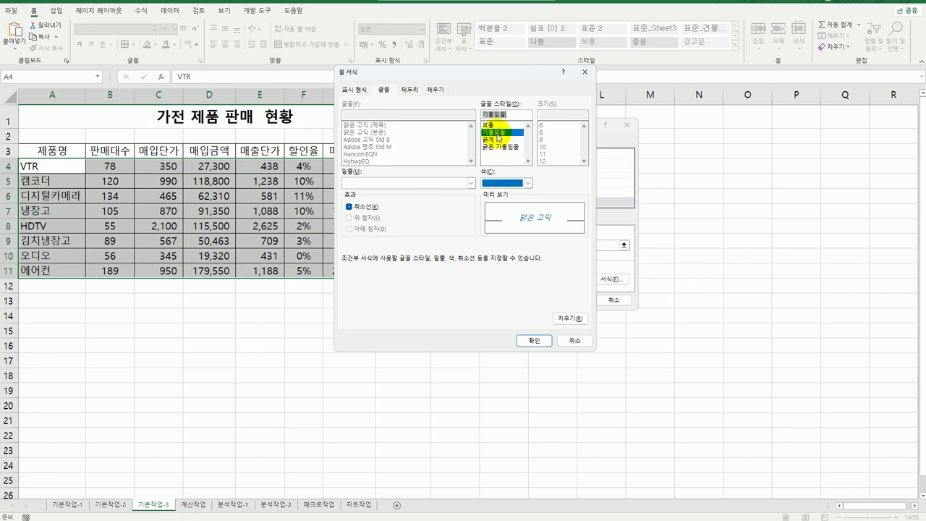
click(534, 340)
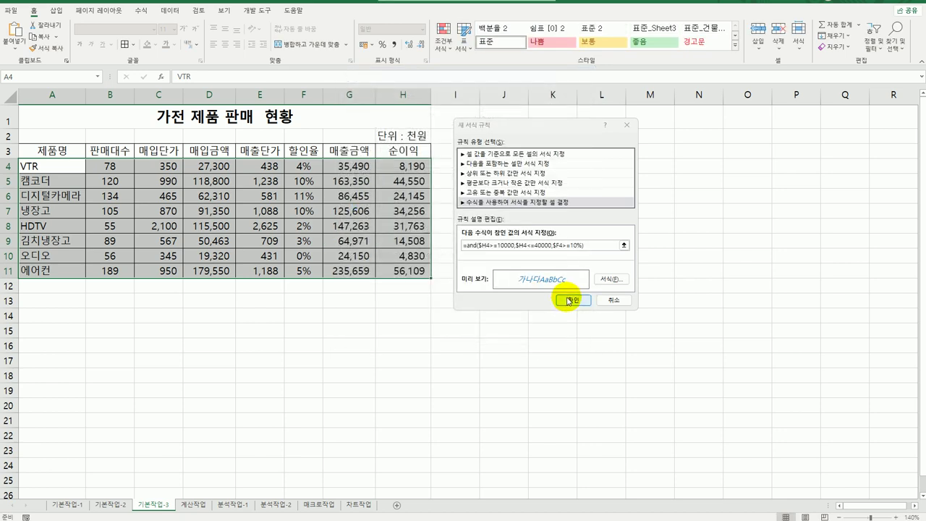
click(571, 301)
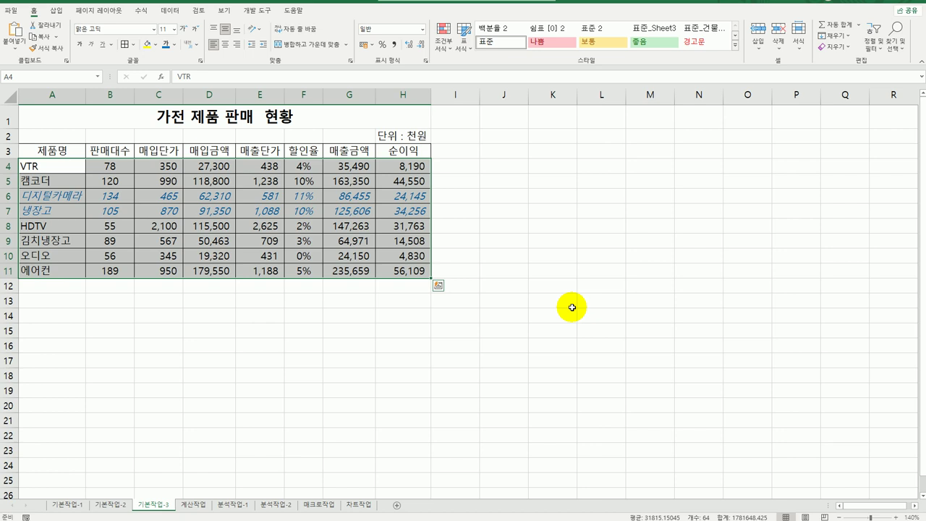
click(572, 307)
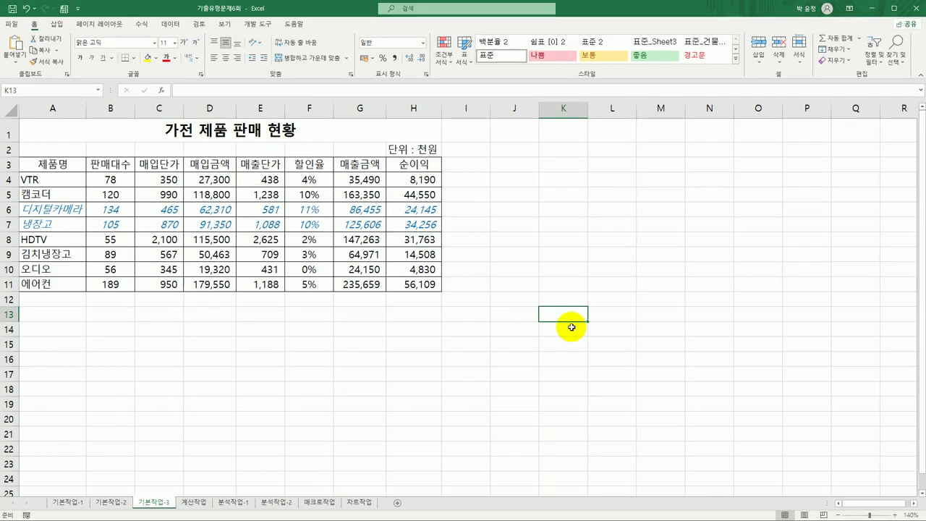
Switch to sheet 계산작업 and enter =RIGHT(A3,1) in cell D3 to extract the product code's last character.
click(193, 501)
click(225, 159)
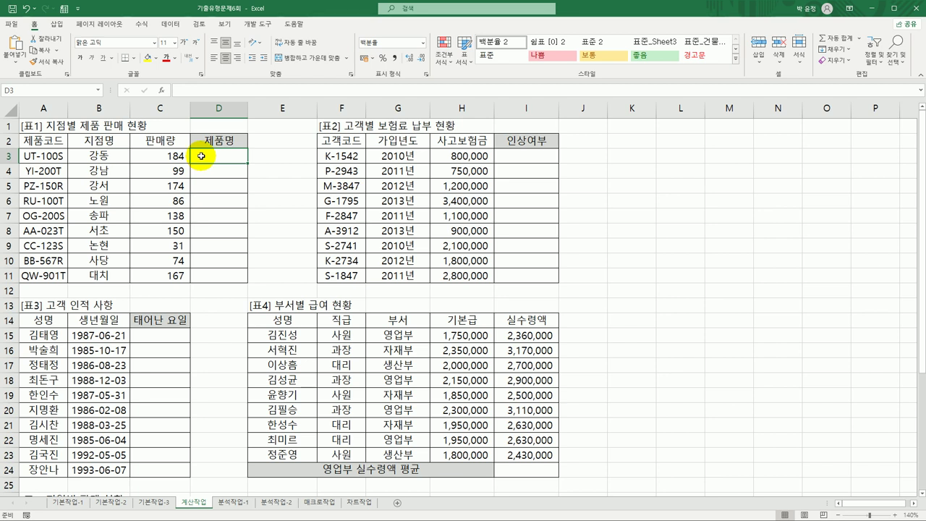
text(=)
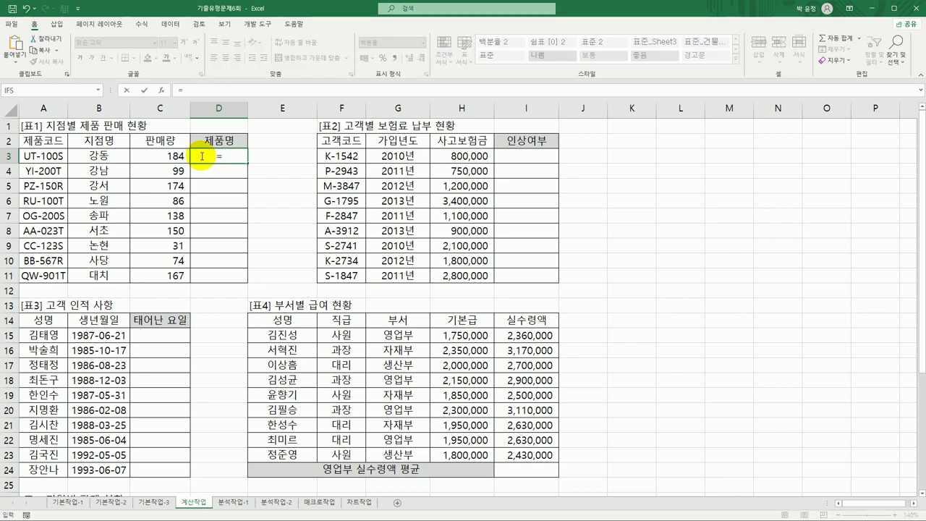
text(ri)
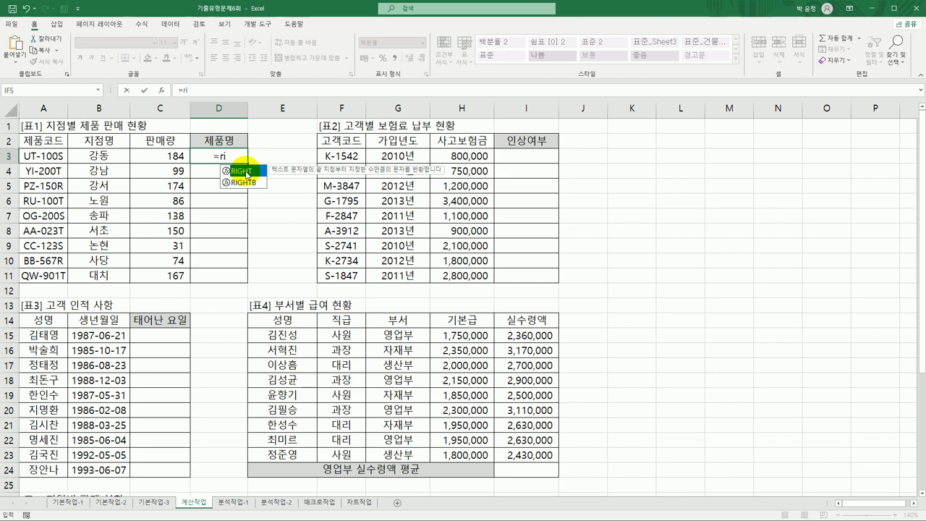
double_click(246, 172)
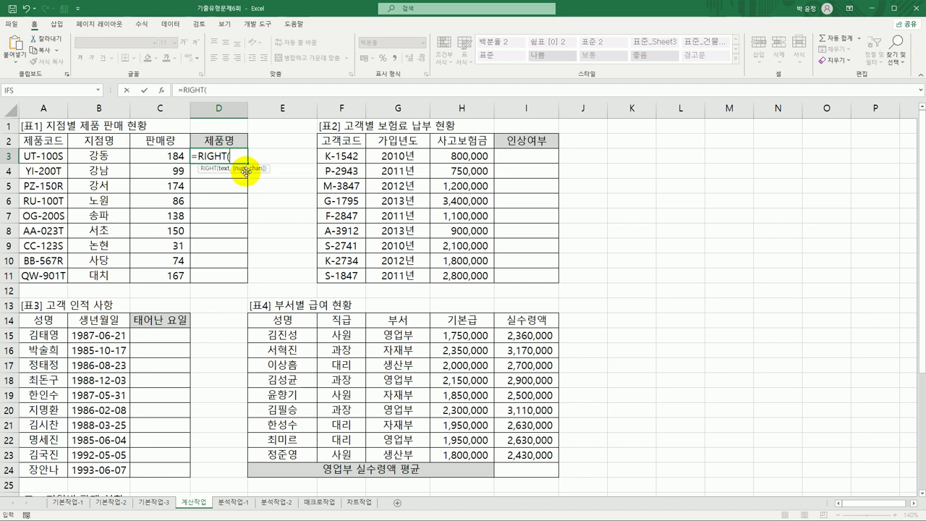
click(49, 157)
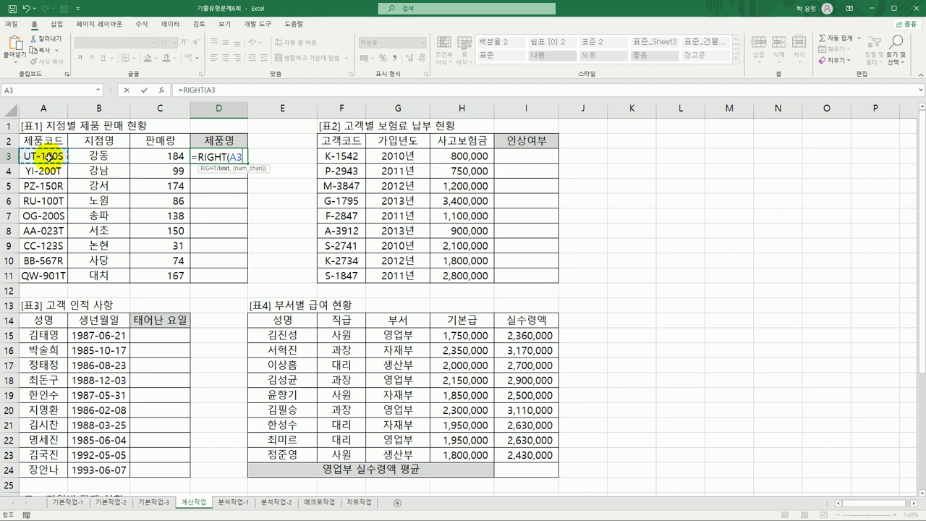
text(,1)
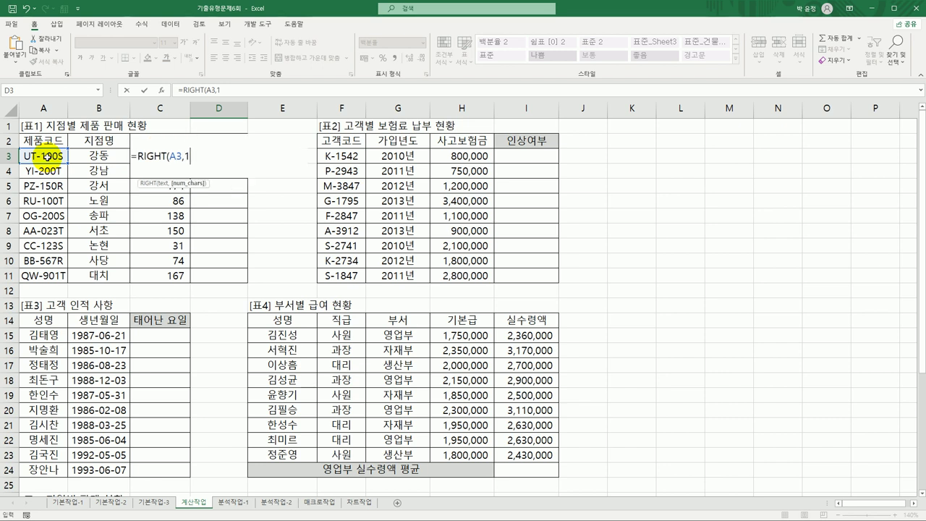
text())
key(Return)
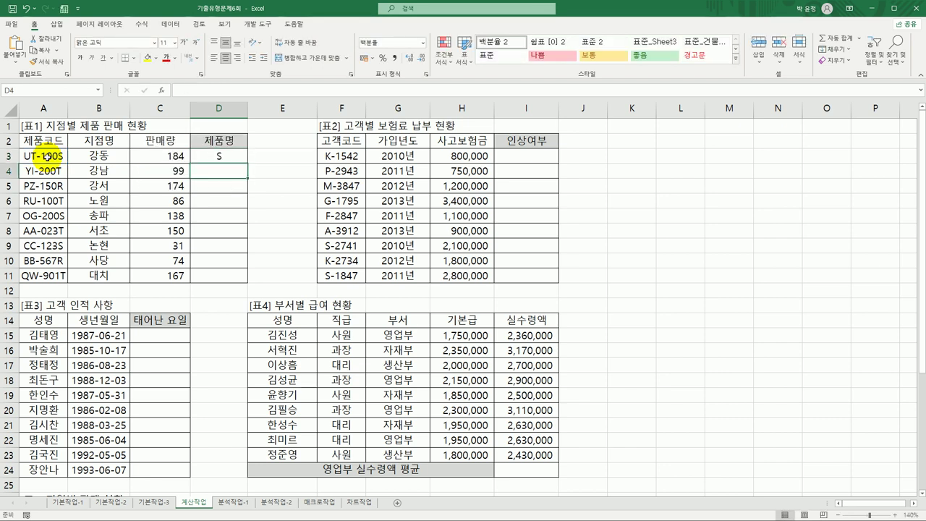
Fill the RIGHT formula from D3 down to D11 and check the copied formulas in the 제품명 column.
click(231, 155)
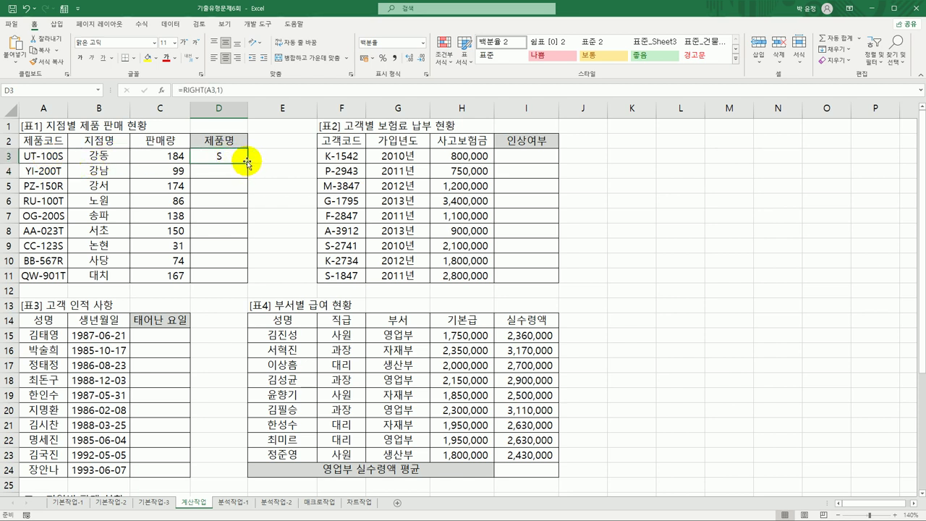
drag(246, 163, 247, 164)
double_click(247, 164)
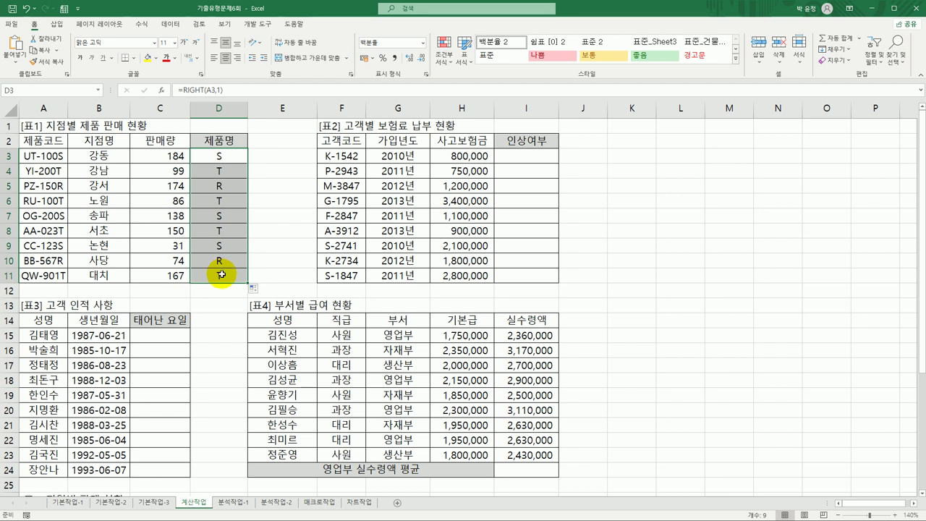
click(231, 157)
click(230, 168)
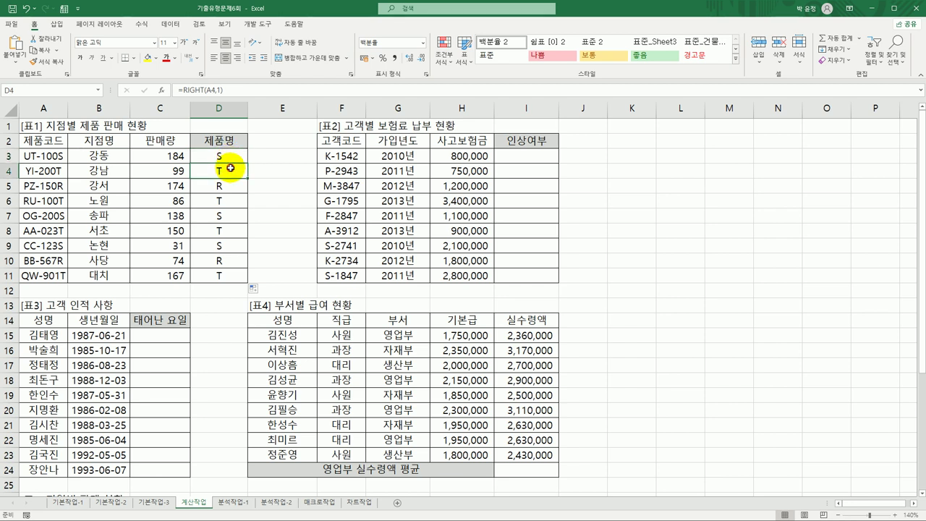
click(229, 184)
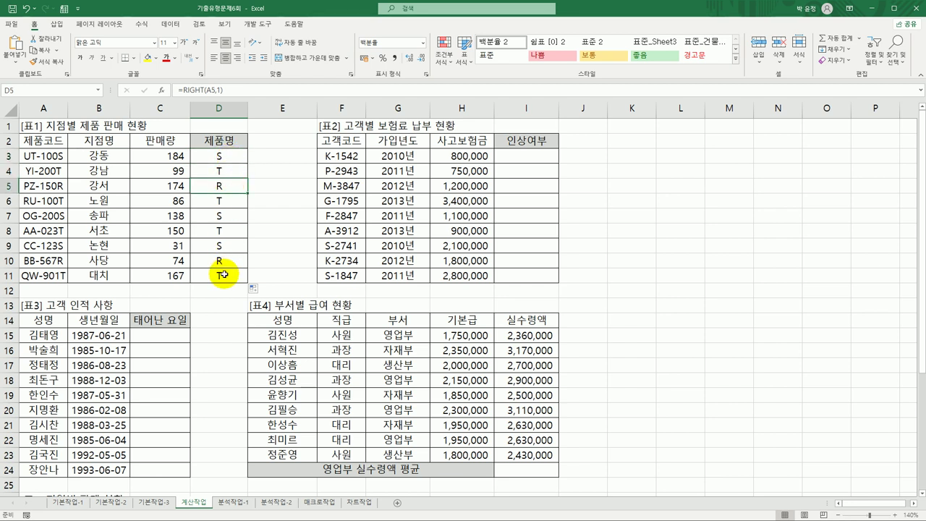
Wrap the formula in D3 in a SWITCH function, using RIGHT(A3,1) as its expression.
click(224, 159)
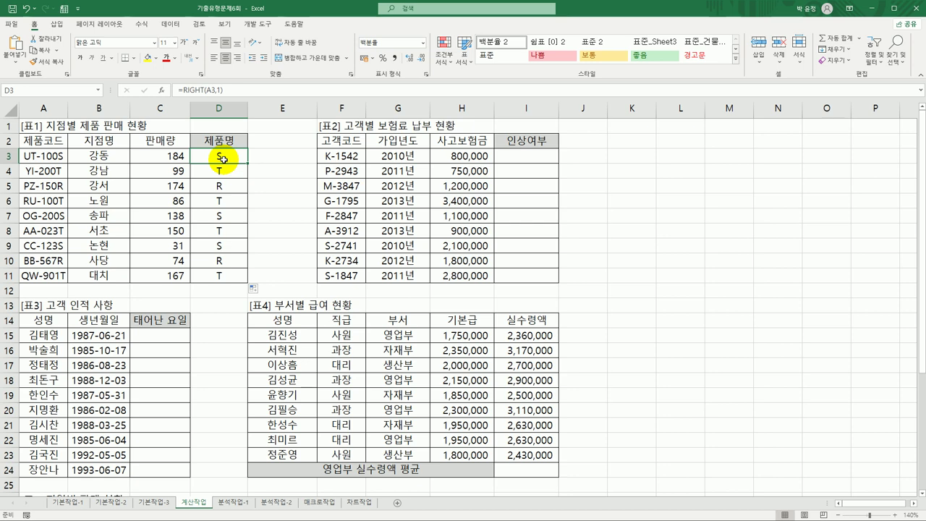
double_click(224, 159)
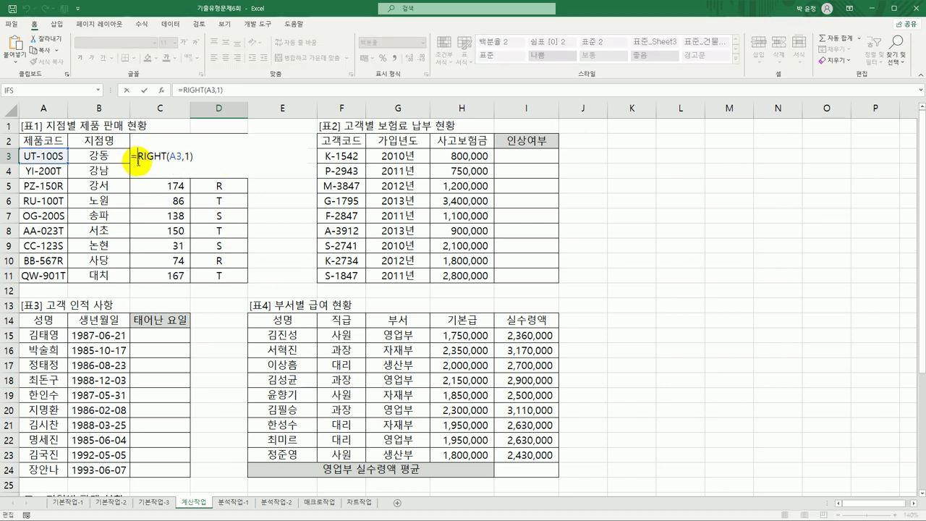
text(s)
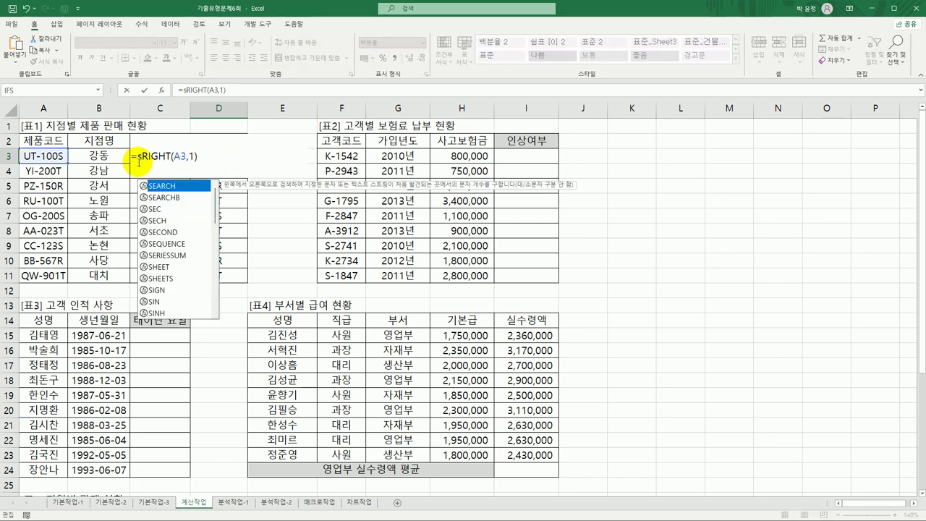
text(w)
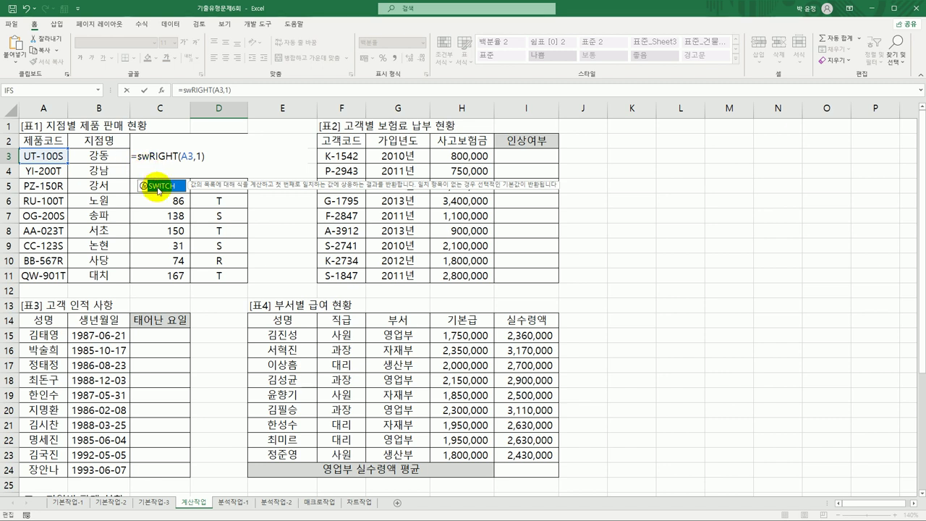
double_click(158, 189)
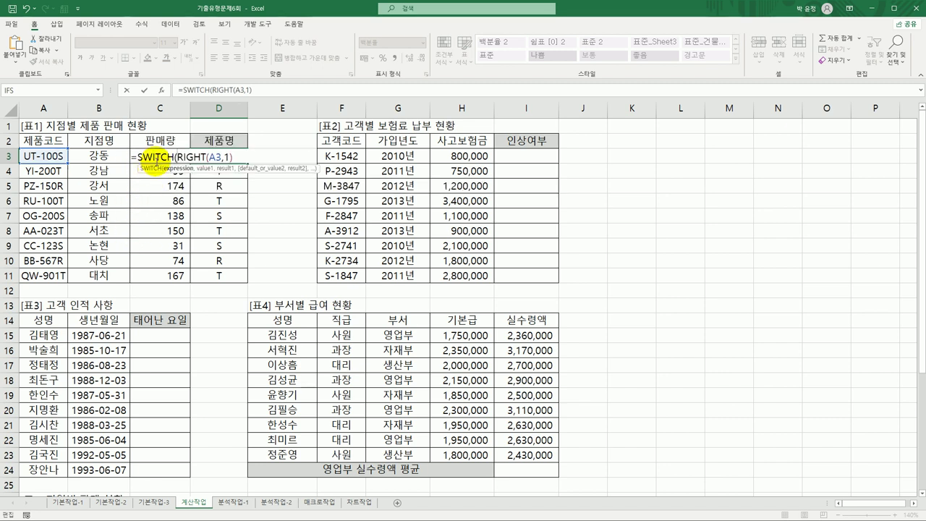
click(153, 156)
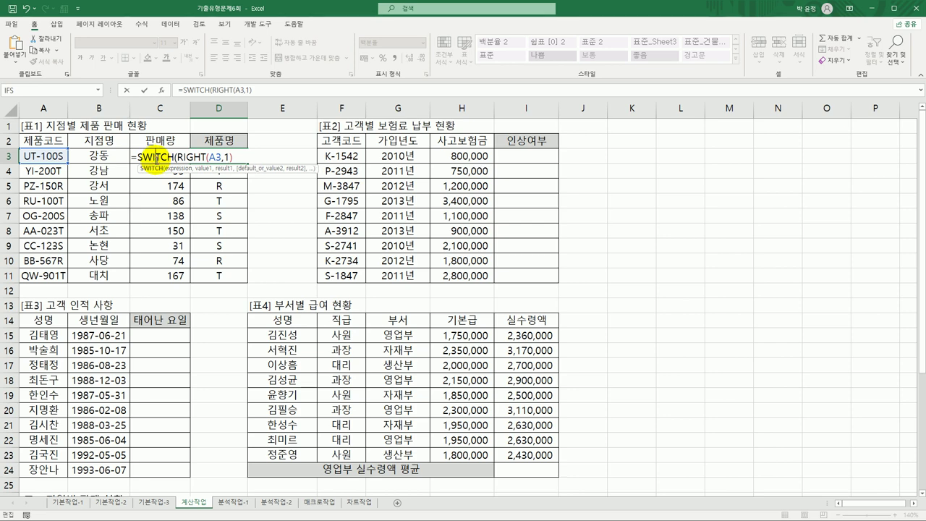
Open the SWITCH function's arguments and enter "S" as the first value with "컴퓨터" as its result.
click(161, 90)
drag(362, 128, 408, 138)
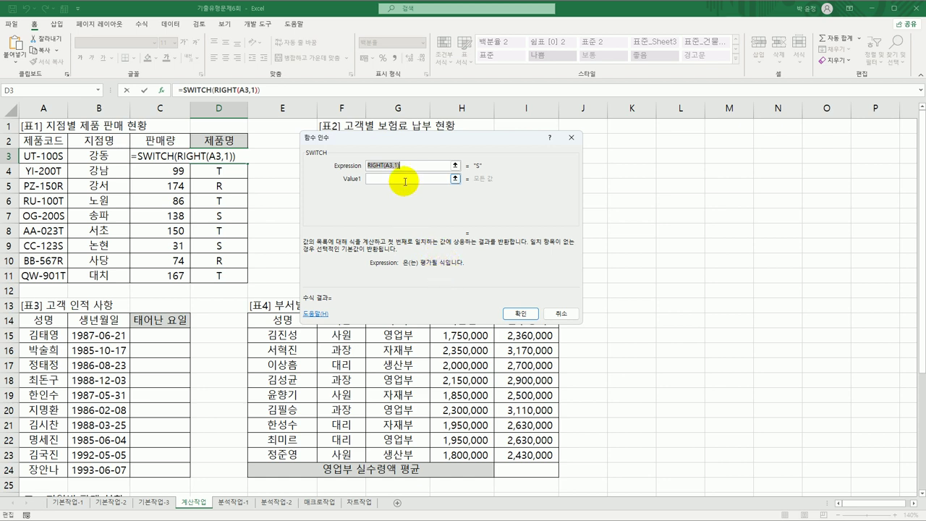
click(394, 162)
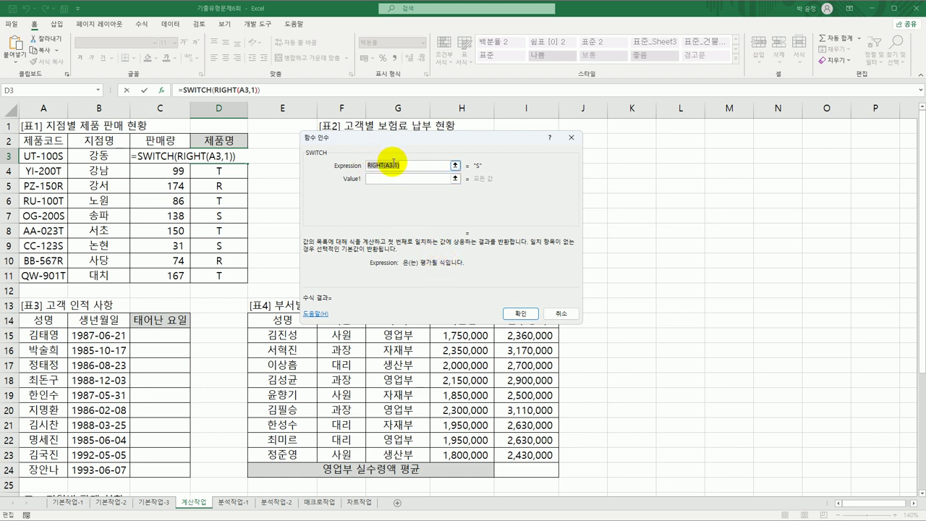
click(385, 179)
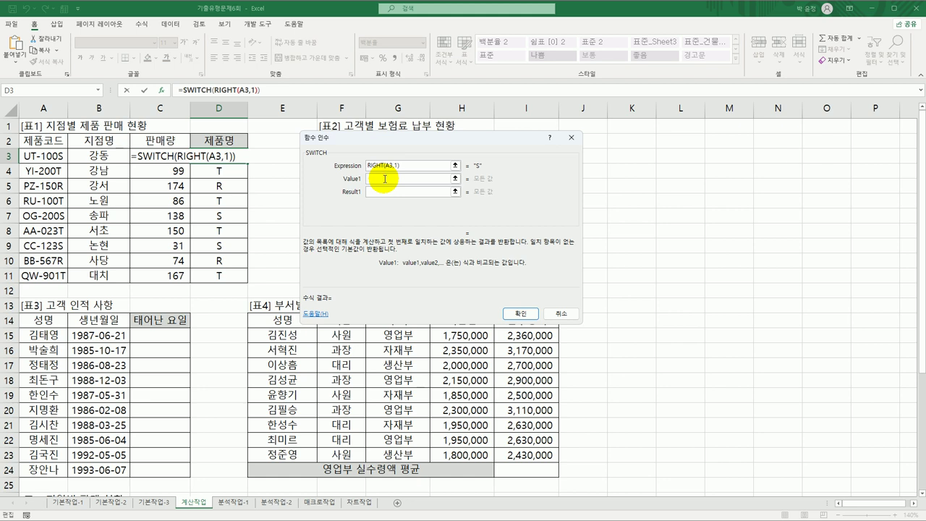
text(S)
key(Tab)
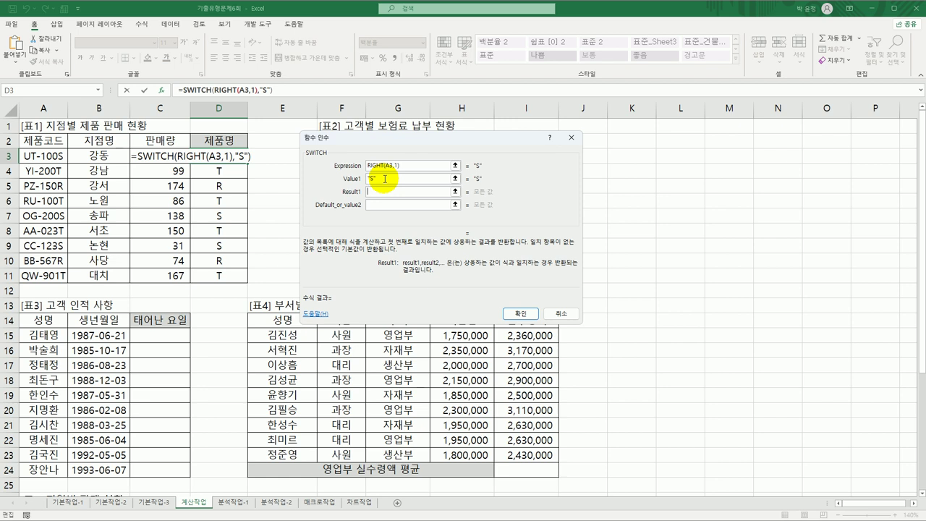
text(컴퓨터)
key(Tab)
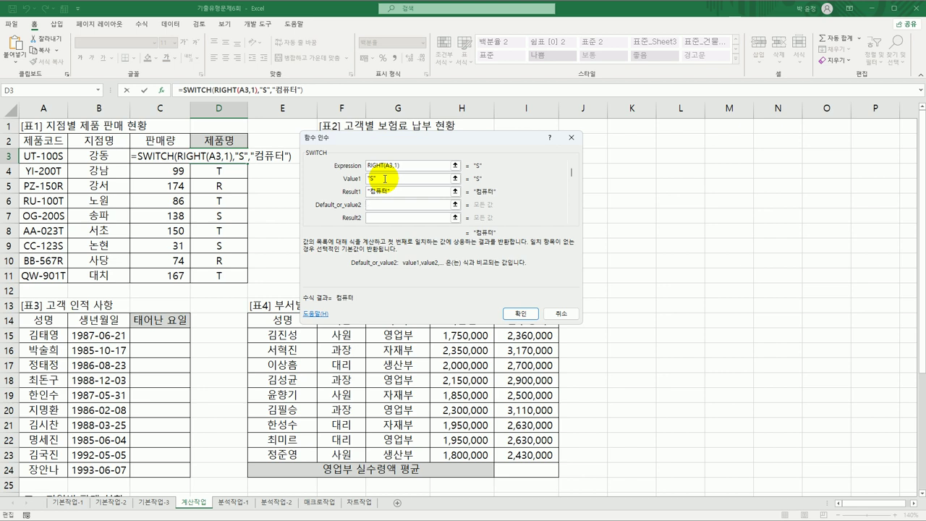
Add the SWITCH pairs "T" with result "프린터" and "R" with result "스캐너".
text(T)
key(Tab)
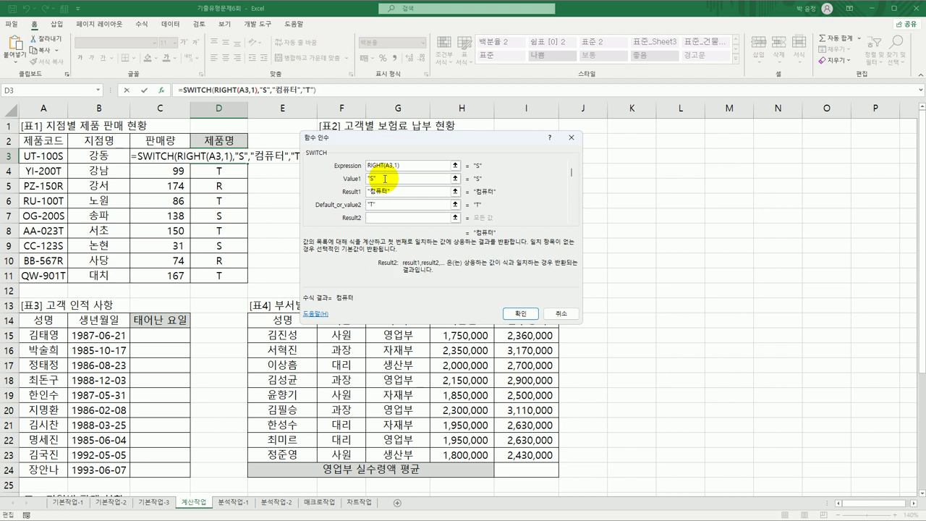
text(프린터)
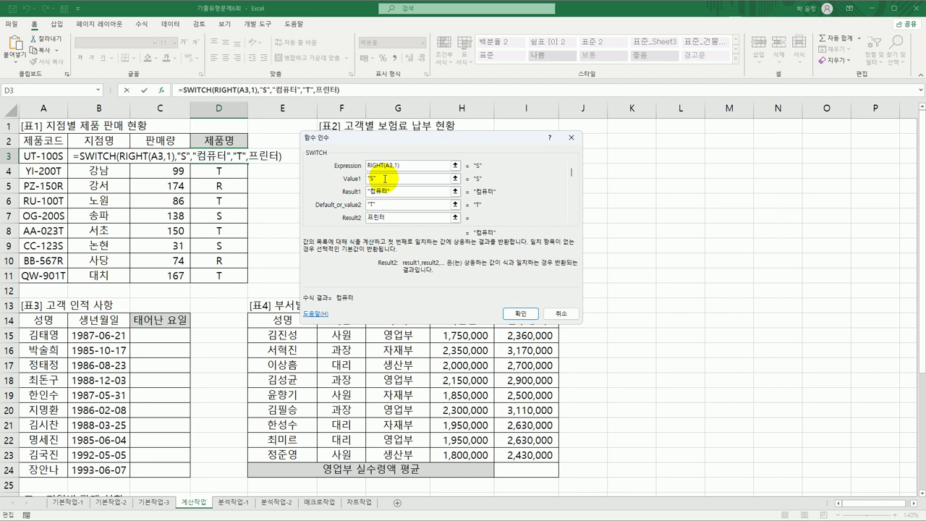
key(Tab)
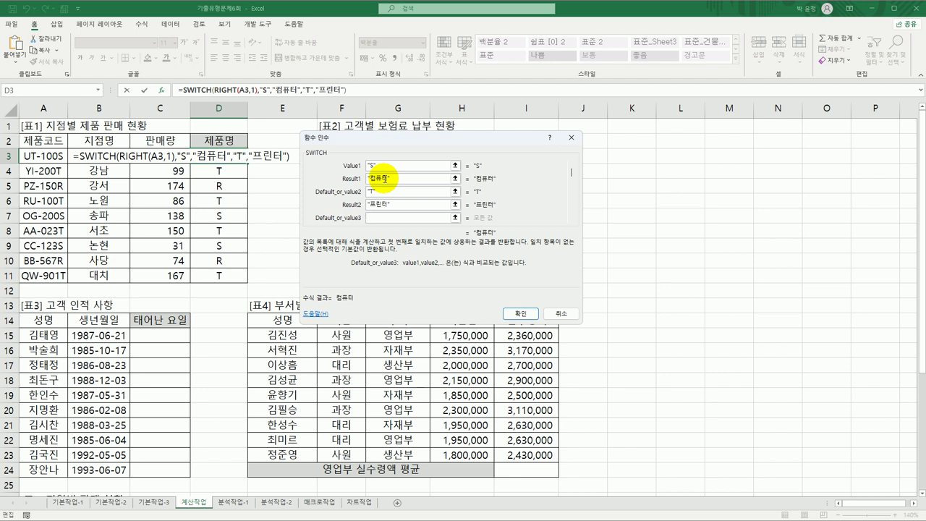
text(R)
key(Tab)
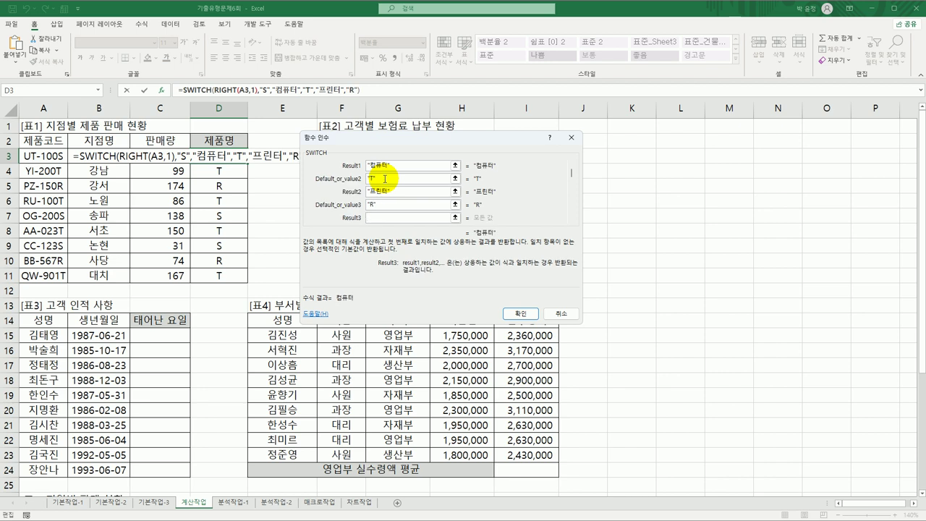
text(스캐너)
Review the SWITCH arguments from the expression through the second value and result pair.
click(571, 174)
click(571, 166)
click(571, 166)
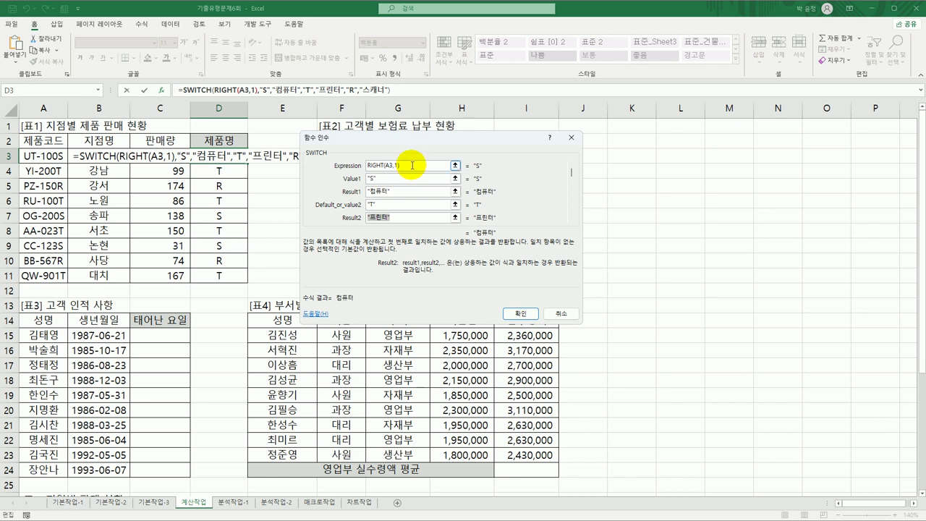
drag(413, 166, 369, 167)
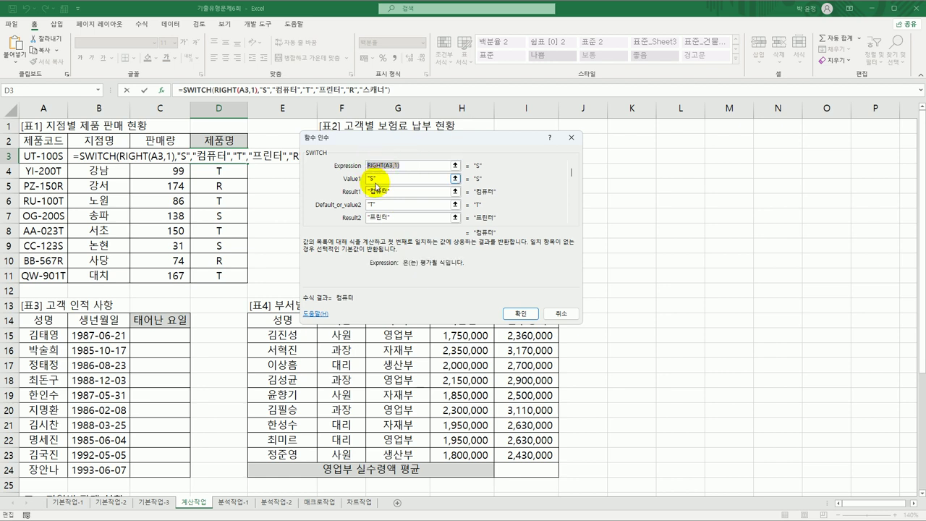
click(384, 178)
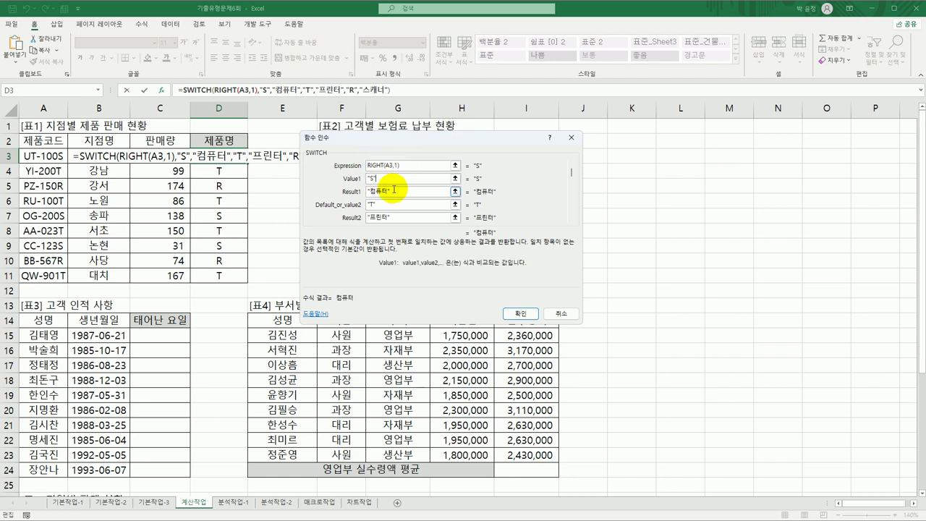
click(392, 191)
click(375, 206)
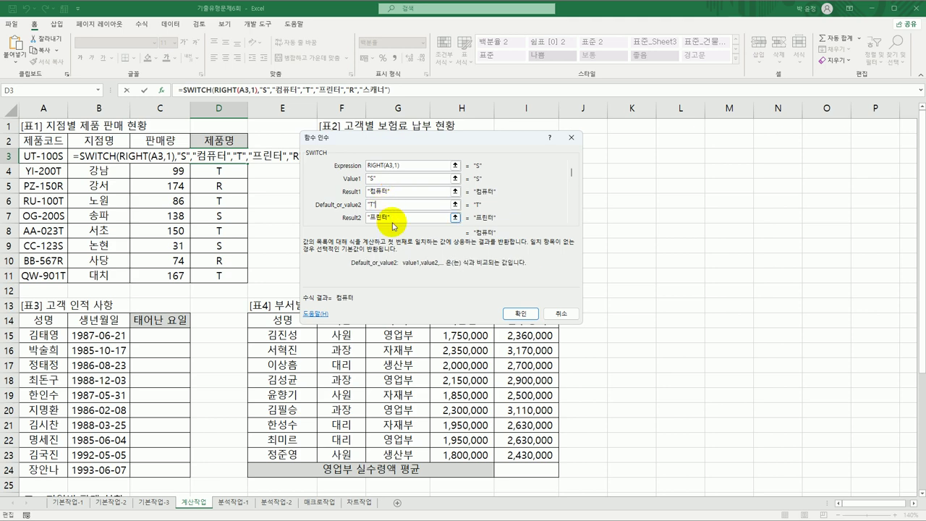
click(396, 218)
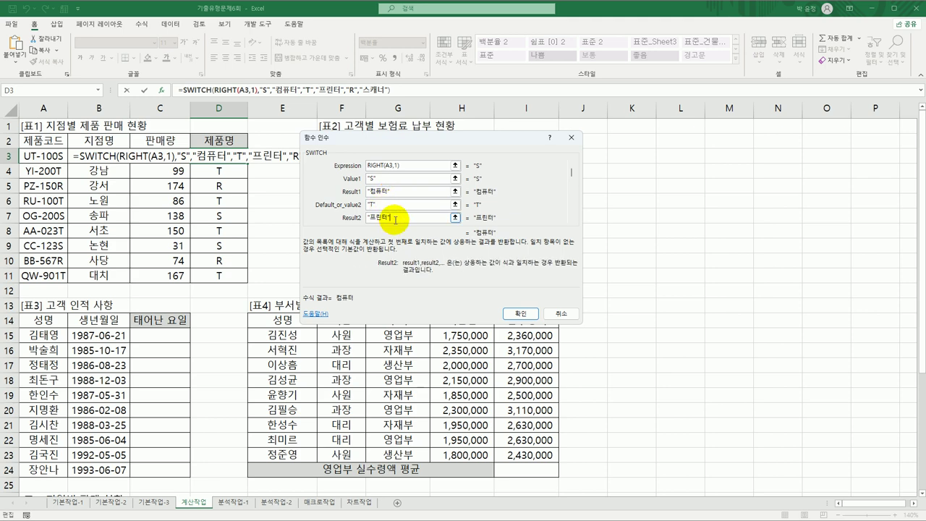
Accept the SWITCH formula in D3 and fill it down the 제품명 column to D11.
click(518, 314)
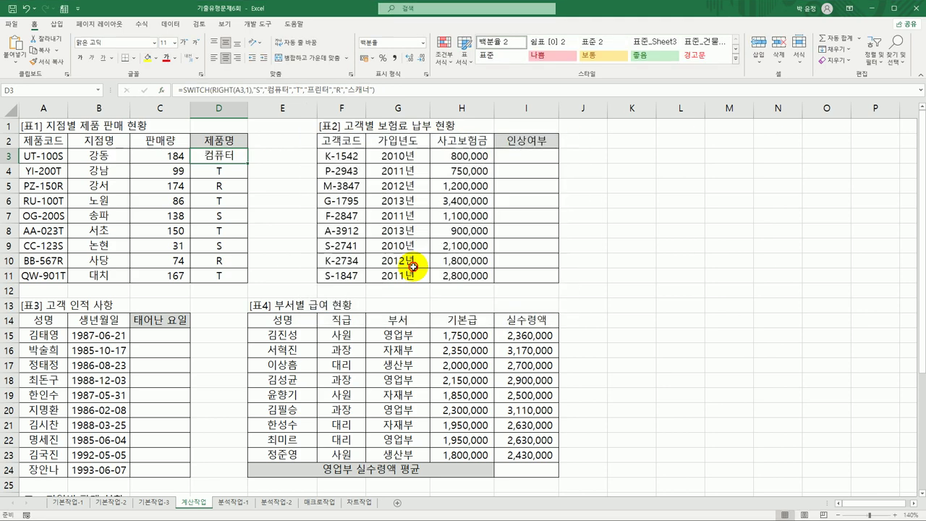
double_click(247, 162)
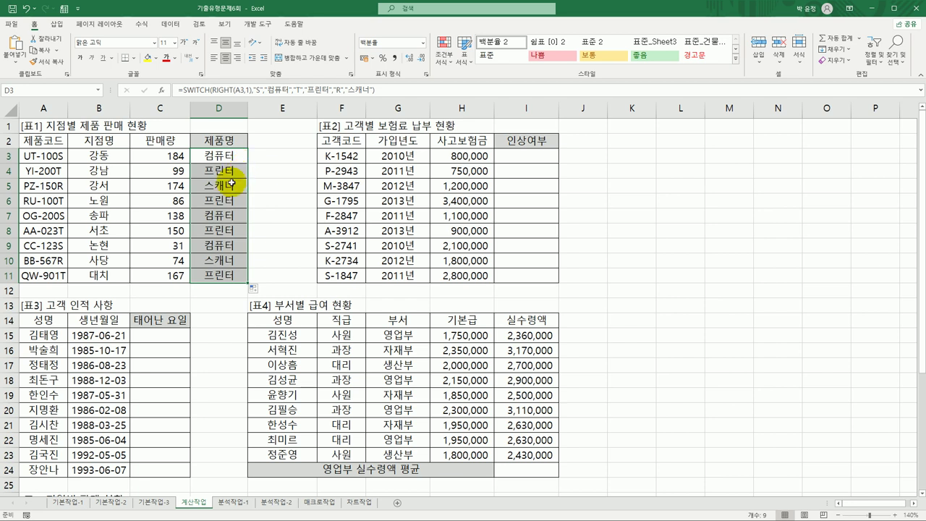
click(225, 154)
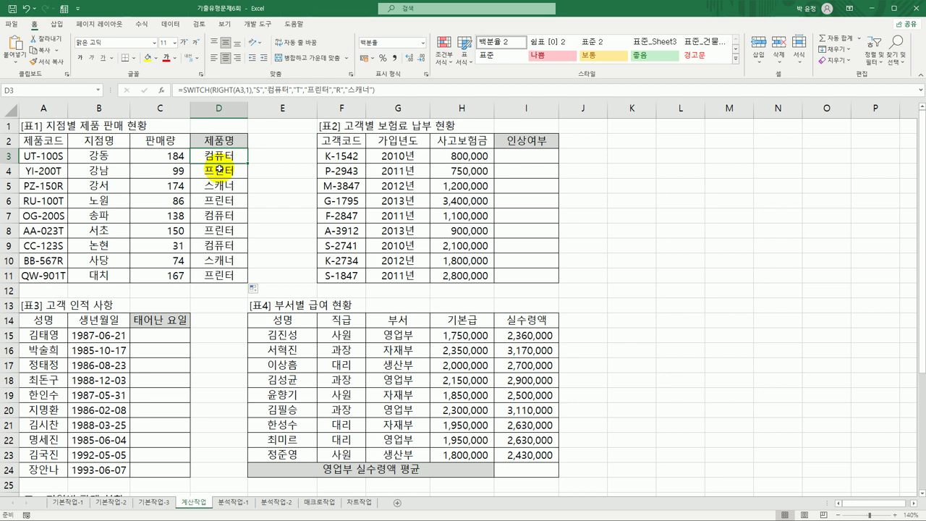
Start an IFS function in cell I3 of the 인상여부 column and open its arguments, keeping table 표2 uncovered.
click(531, 156)
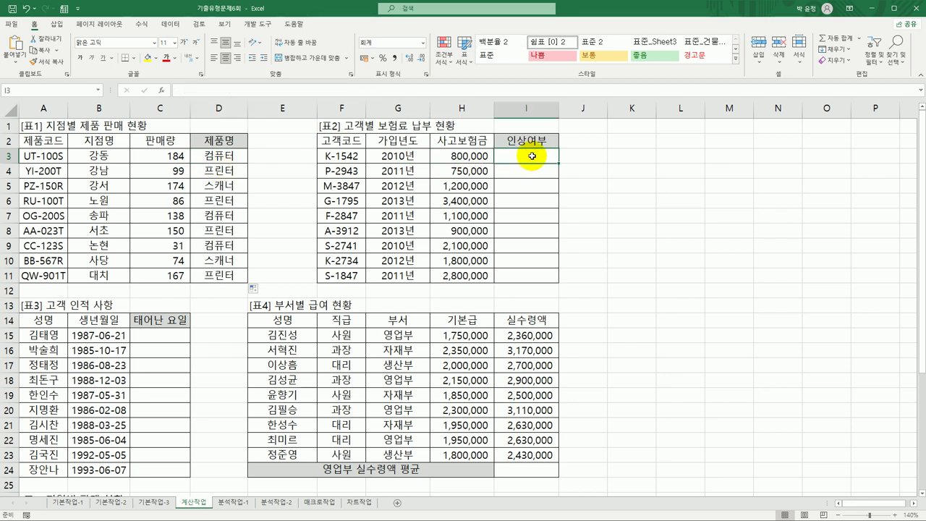
drag(467, 156, 481, 276)
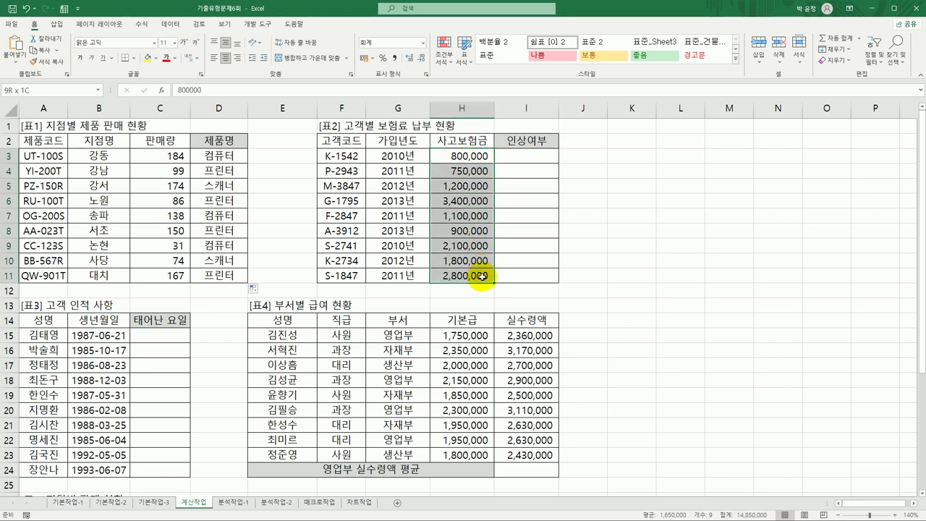
click(521, 160)
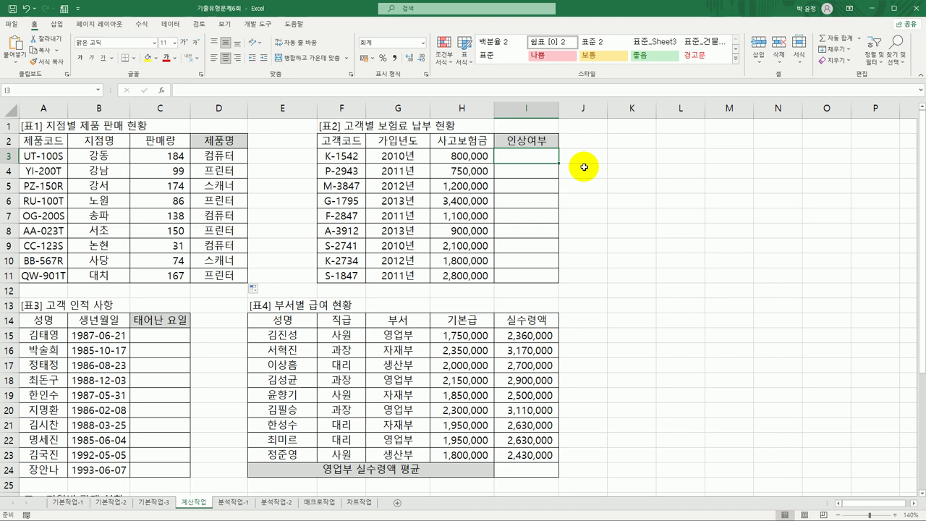
text(=)
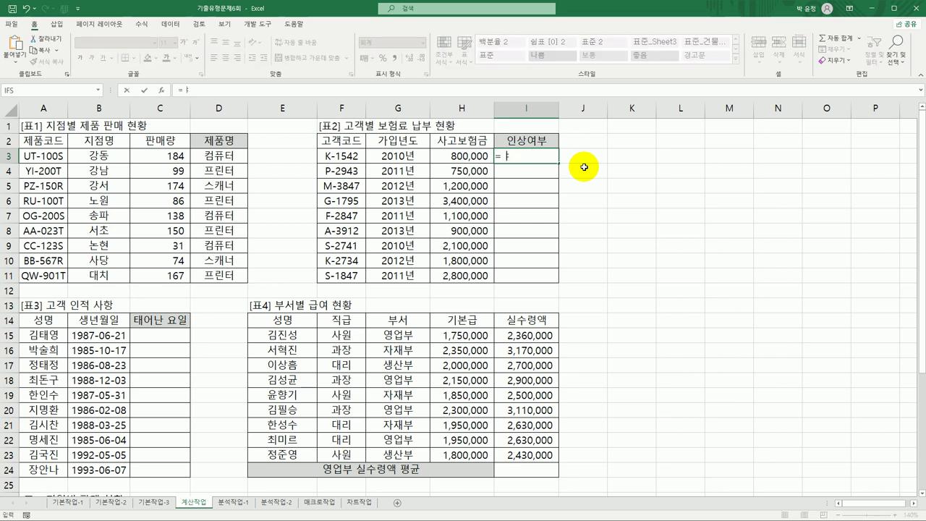
text(if)
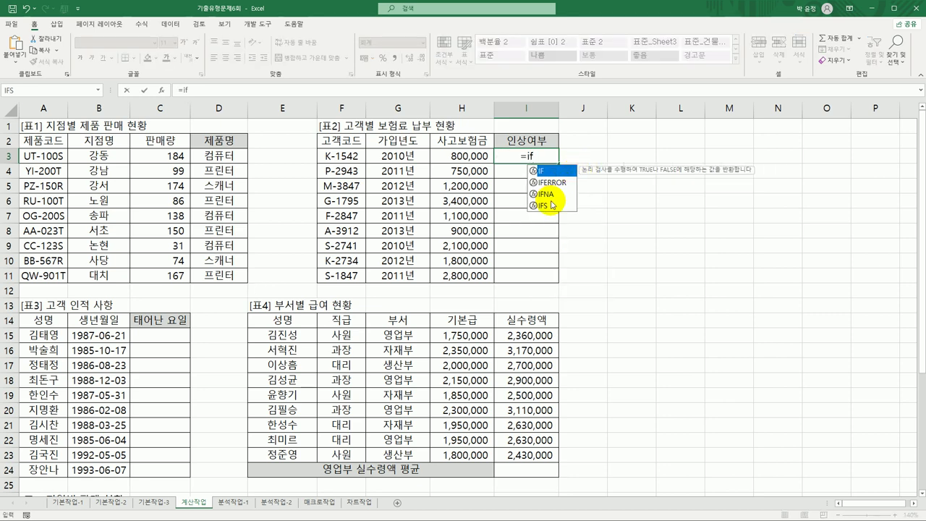
double_click(549, 206)
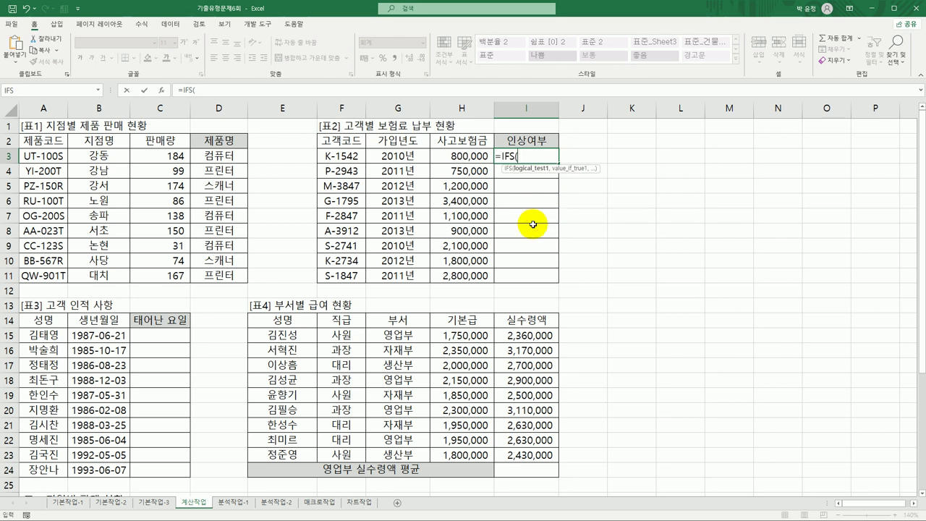
click(164, 92)
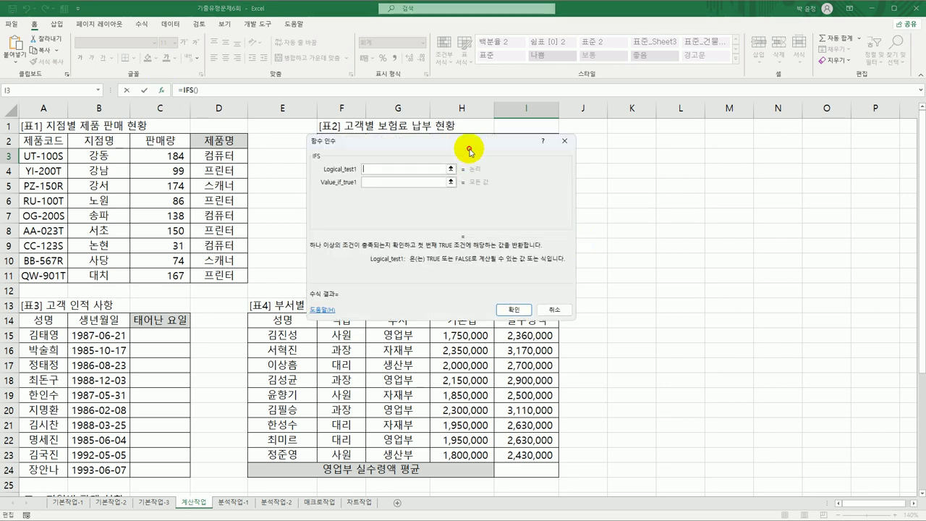
drag(472, 149, 713, 122)
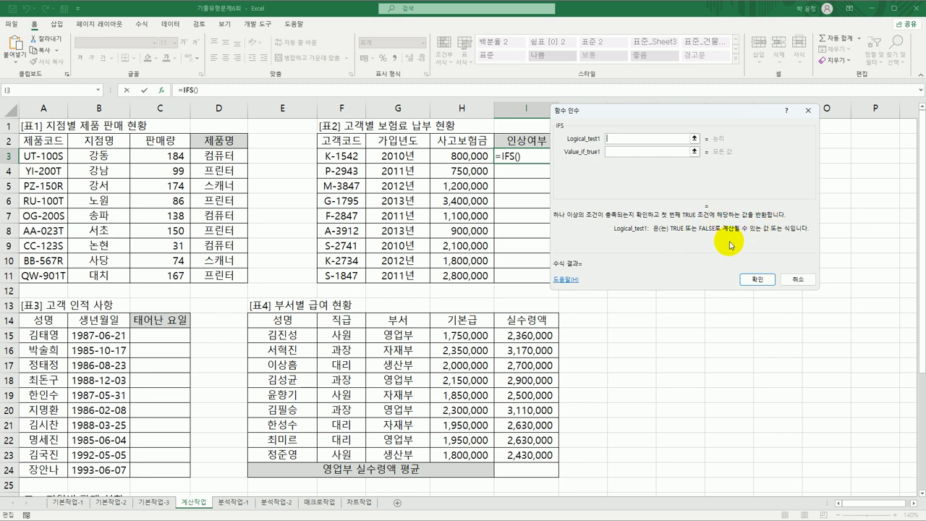
Set the first IFS condition to H3>=2000000 with "보험료인상" as its result.
click(461, 154)
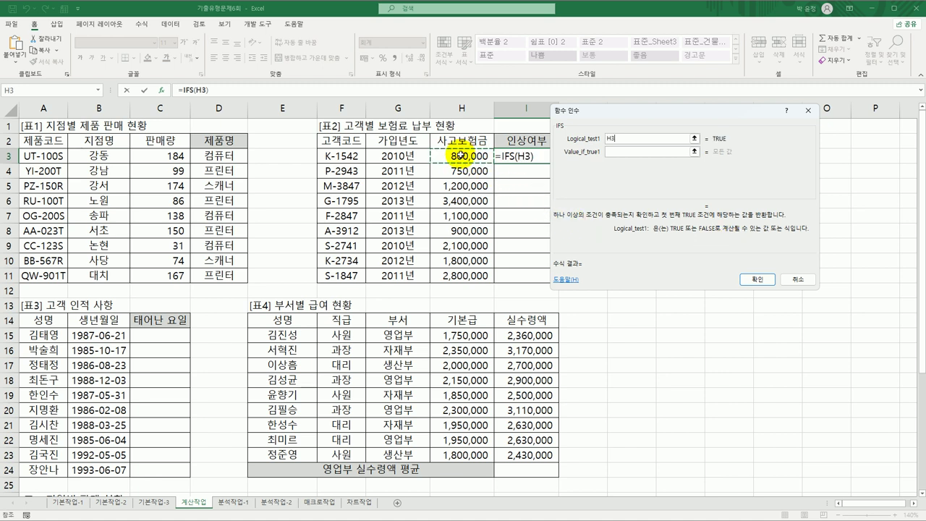
text(>=20000)
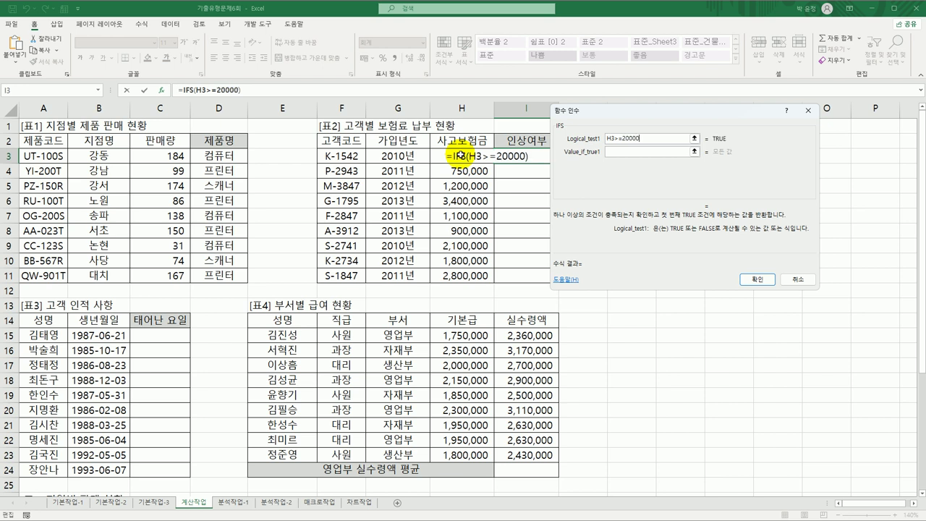
text(00)
click(631, 138)
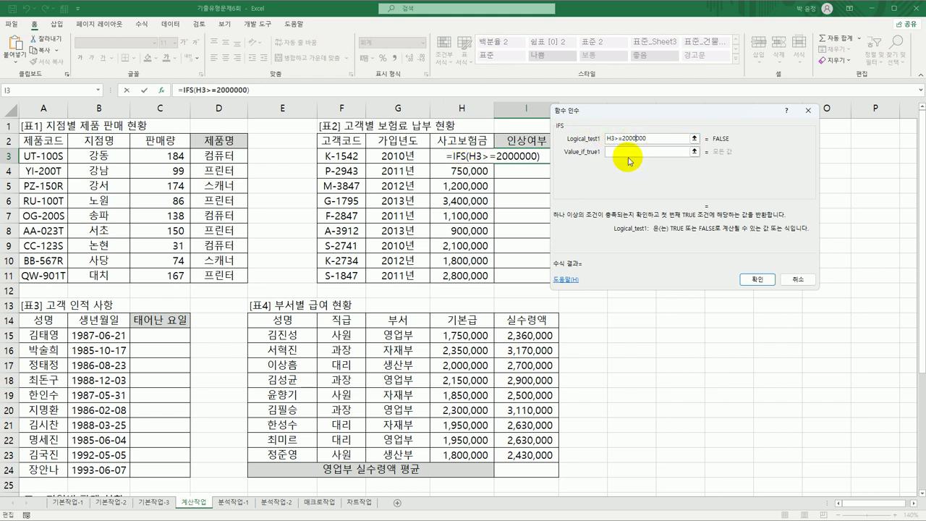
click(628, 154)
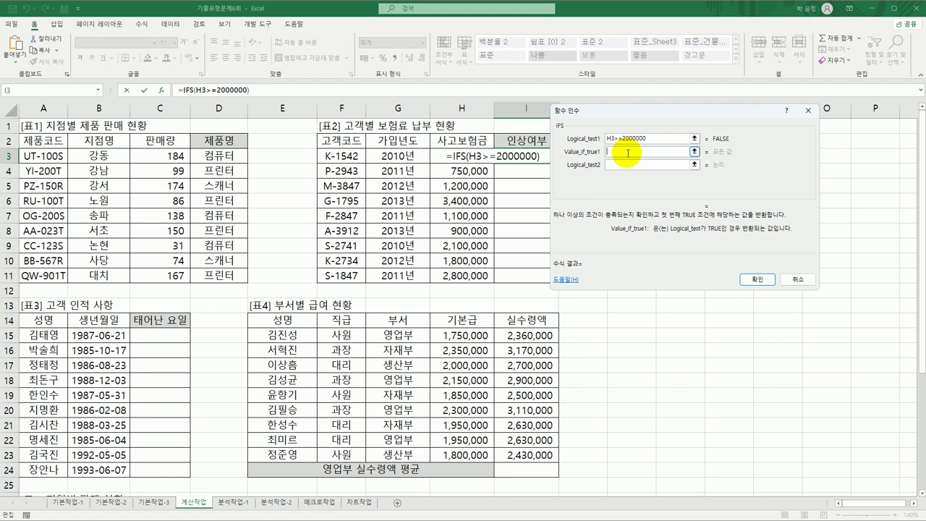
text(보험)
text(료인상)
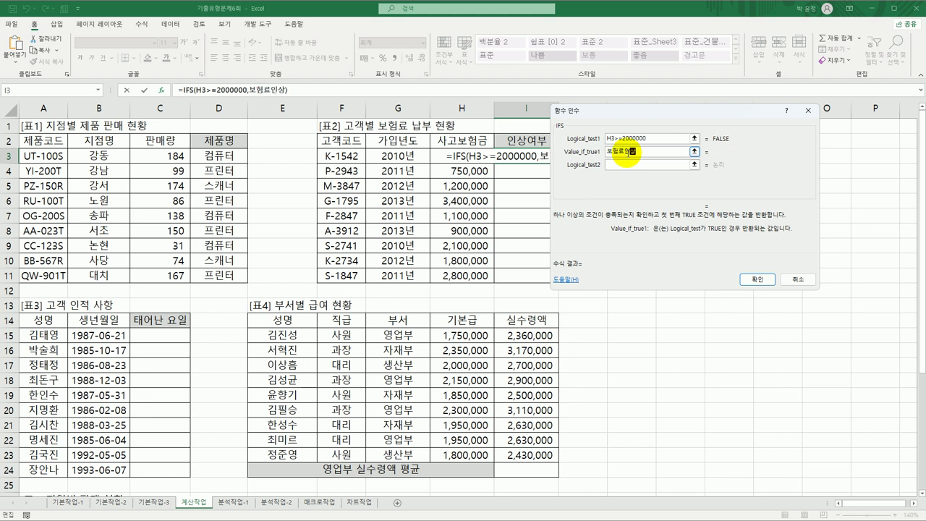
Set the second IFS condition to H3<1000000 with "보험료인하" as its result.
click(620, 166)
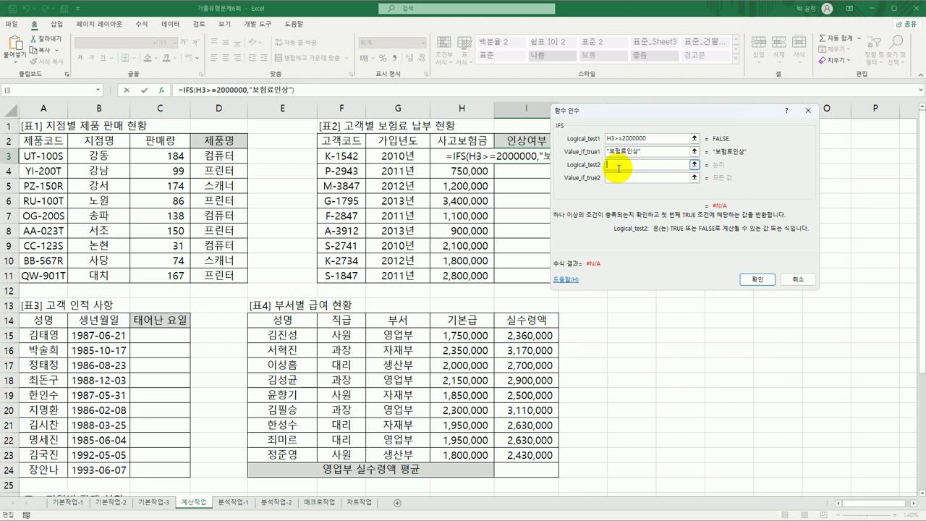
click(439, 159)
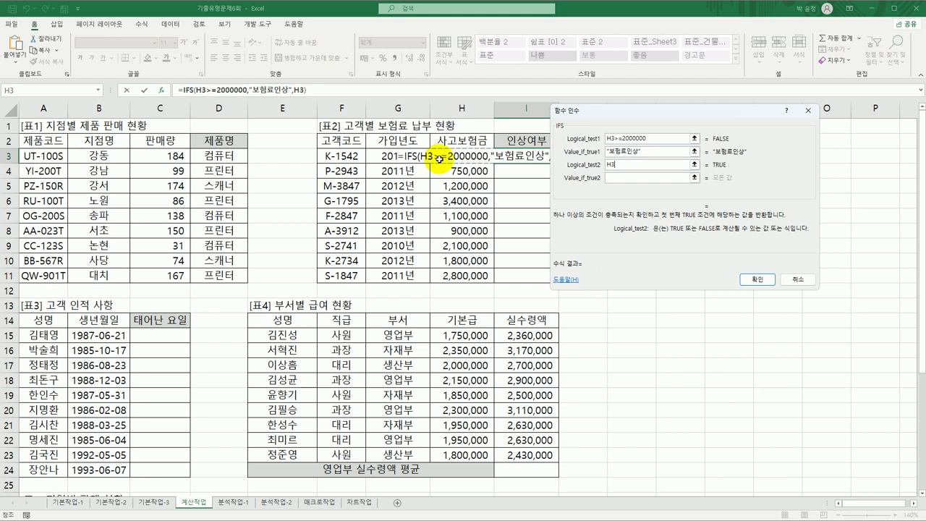
text(<1000000)
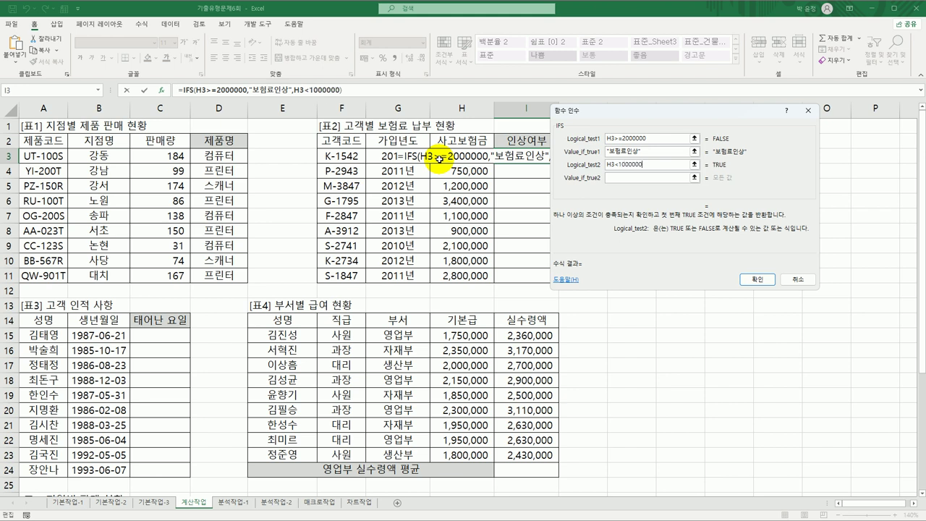
click(608, 179)
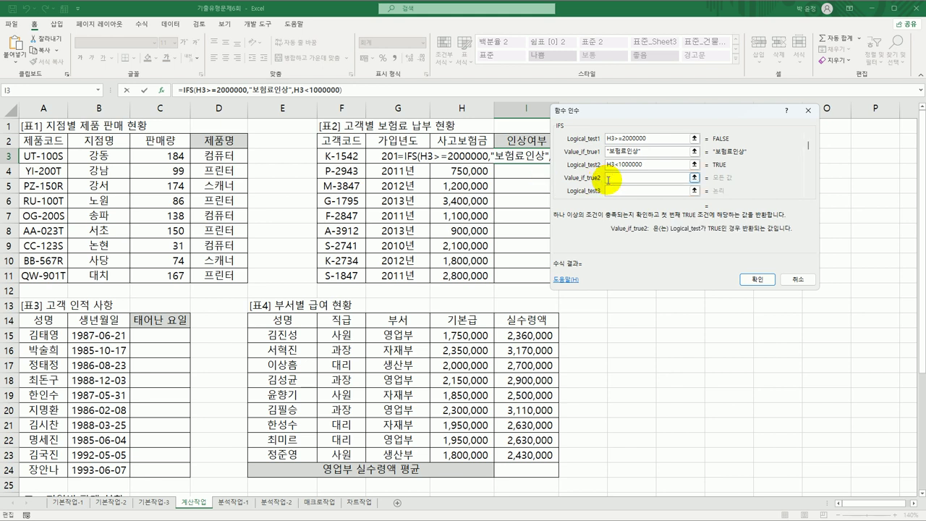
text(qhgj)
key(BackSpace)
key(BackSpace)
key(BackSpace)
text(보험료인)
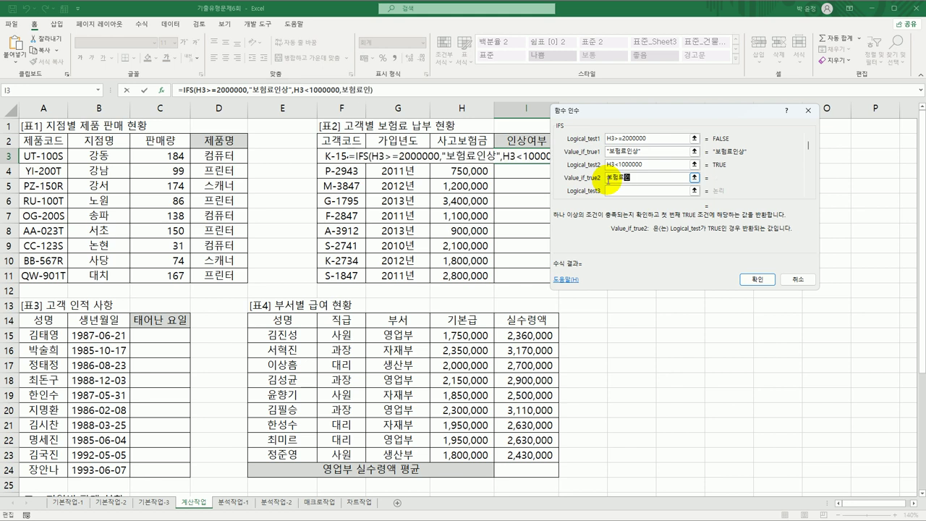
text(하)
key(Tab)
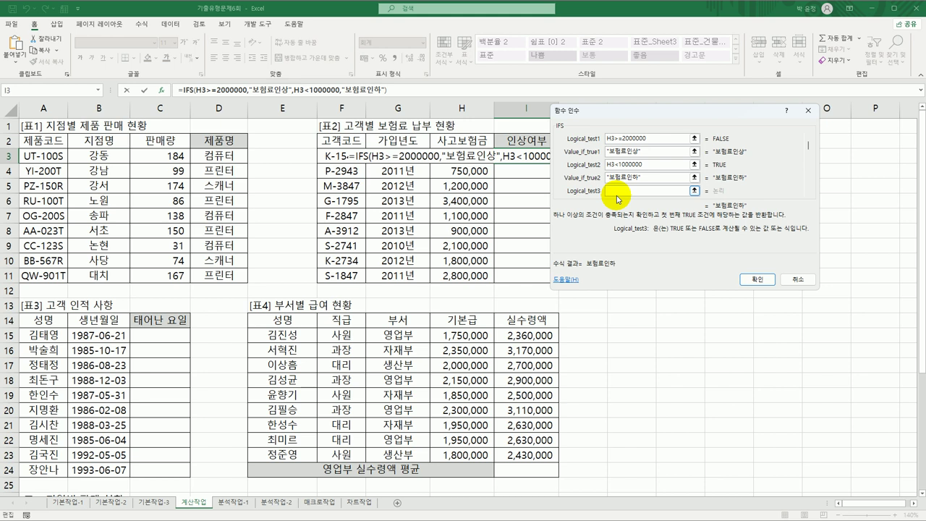
Finish the IFS function with TRUE returning empty text "", and fill the formula from I3 down to I11.
text(true)
key(Tab)
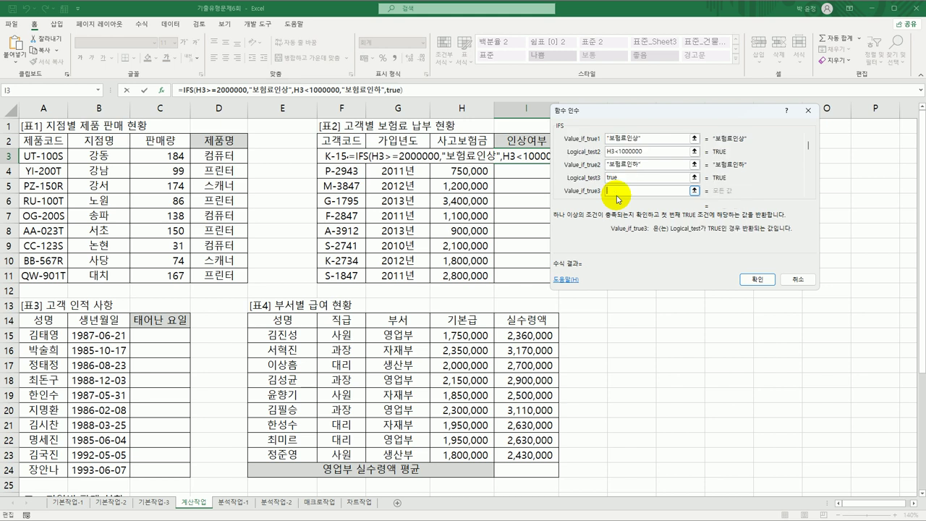
text("")
click(759, 279)
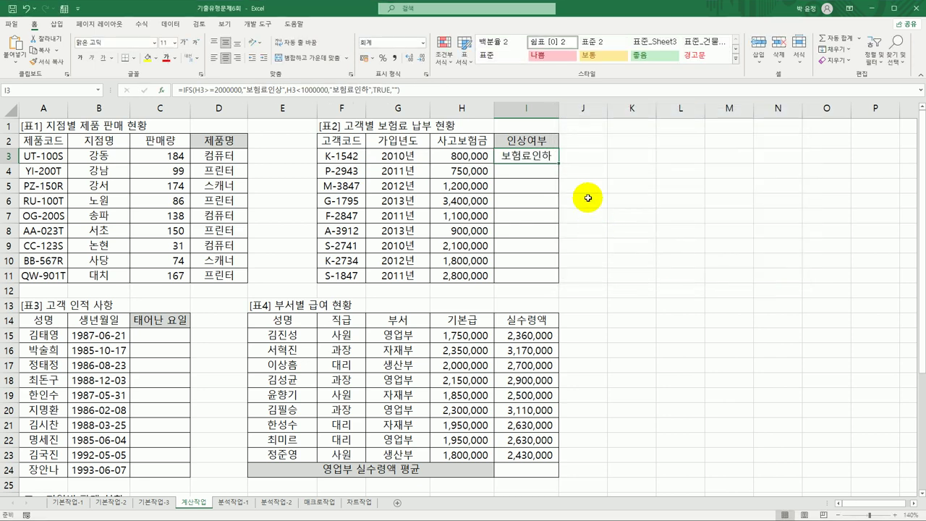
double_click(558, 163)
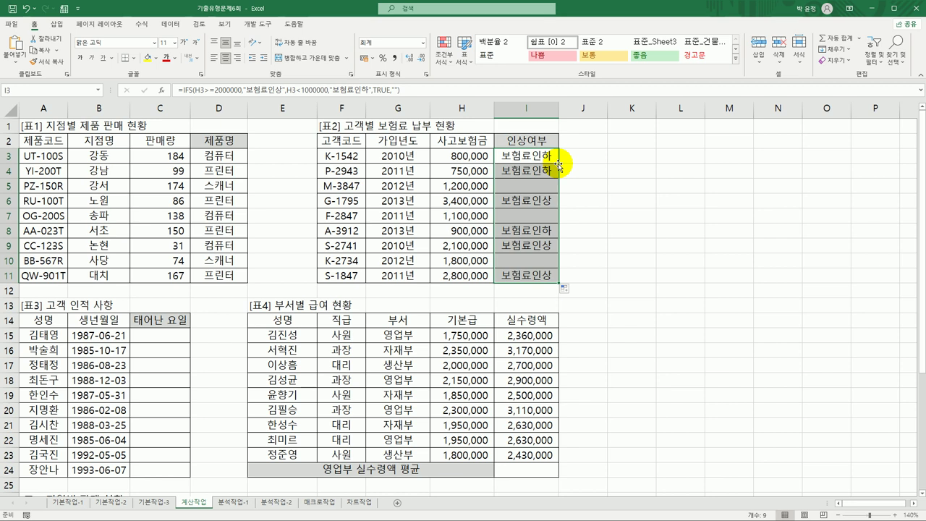
click(454, 201)
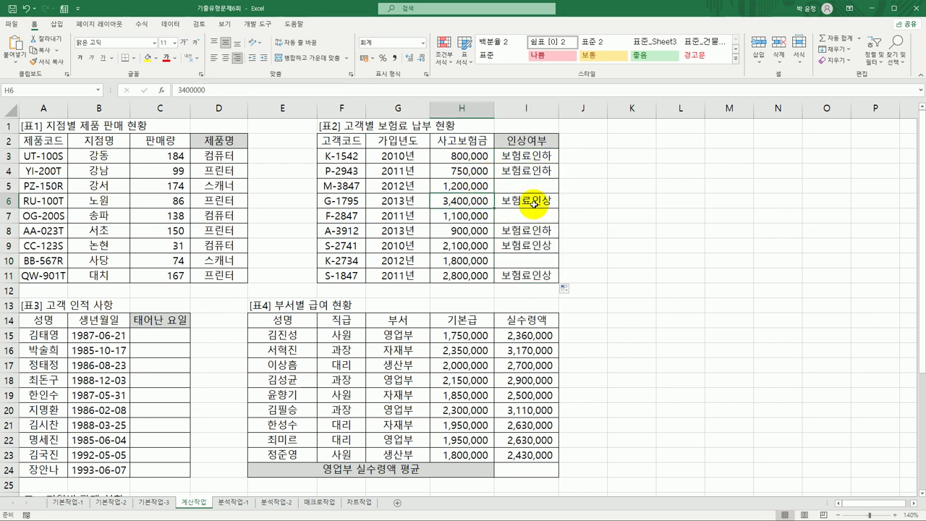
Check the 인상여부 results in I5, I7 and I10 against the 사고보험금 amounts in 표2.
click(484, 173)
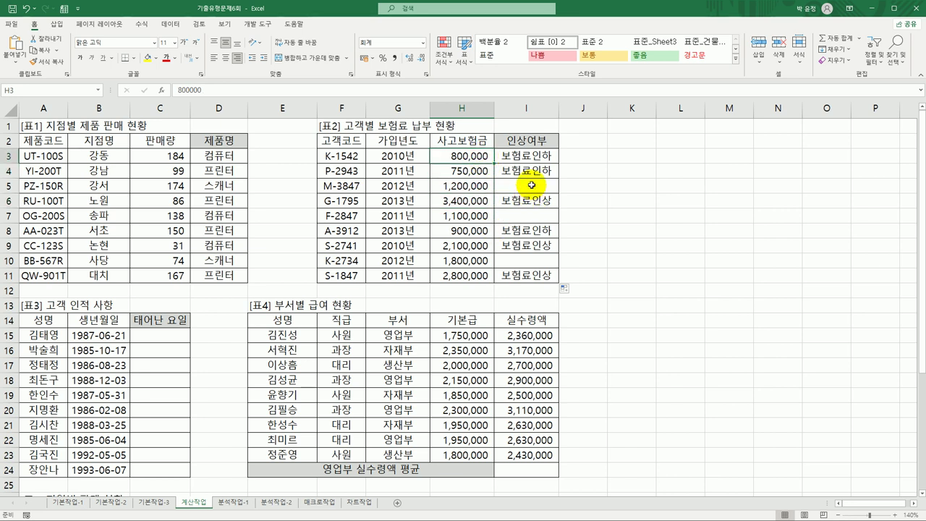
click(531, 184)
click(532, 215)
click(524, 263)
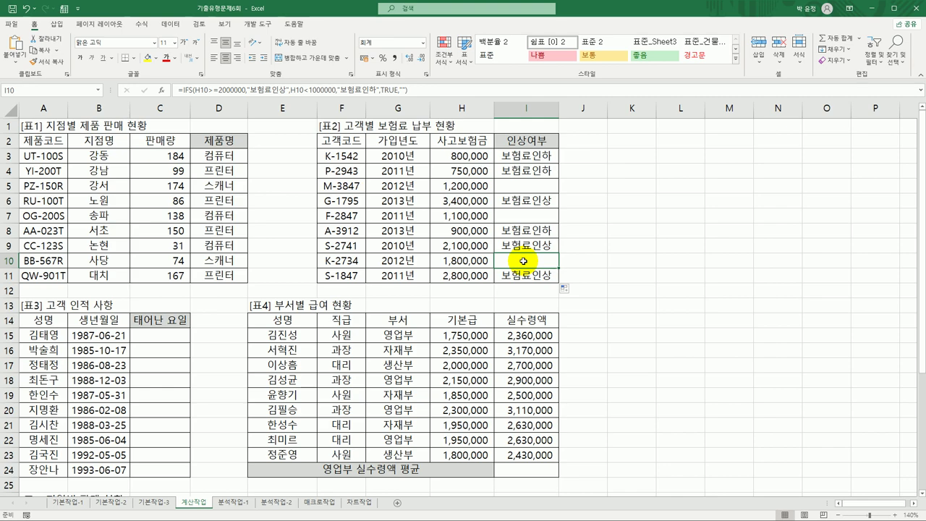
Examine the 생년월일 dates in B15:B24 and the 태어난 요일 column of 표3.
click(169, 335)
scroll(169, 335, down, 2)
scroll(168, 336, down, 4)
scroll(176, 337, up, 3)
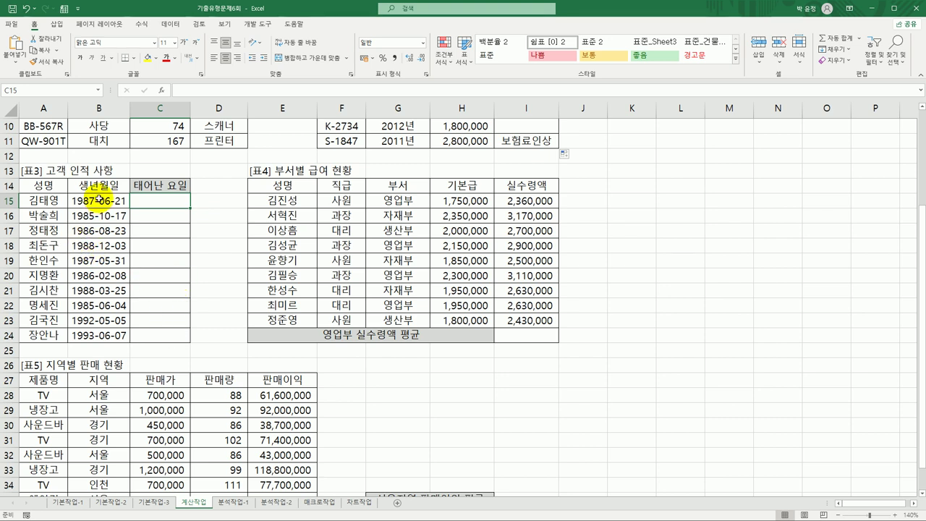
drag(100, 201, 102, 332)
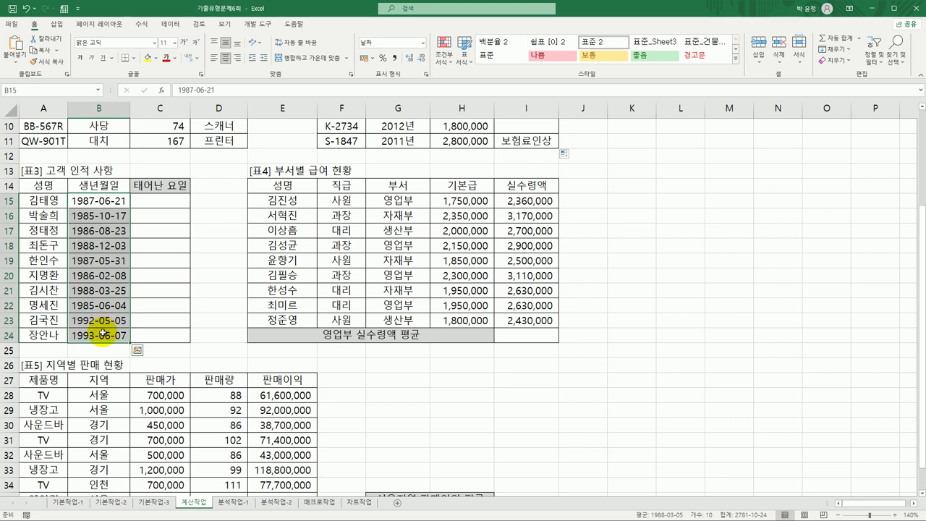
click(168, 200)
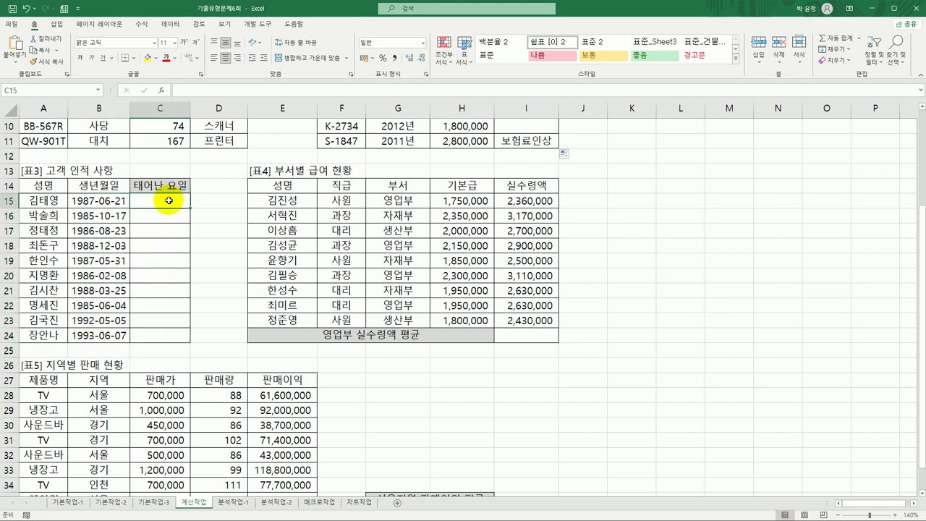
drag(110, 203, 108, 333)
click(151, 200)
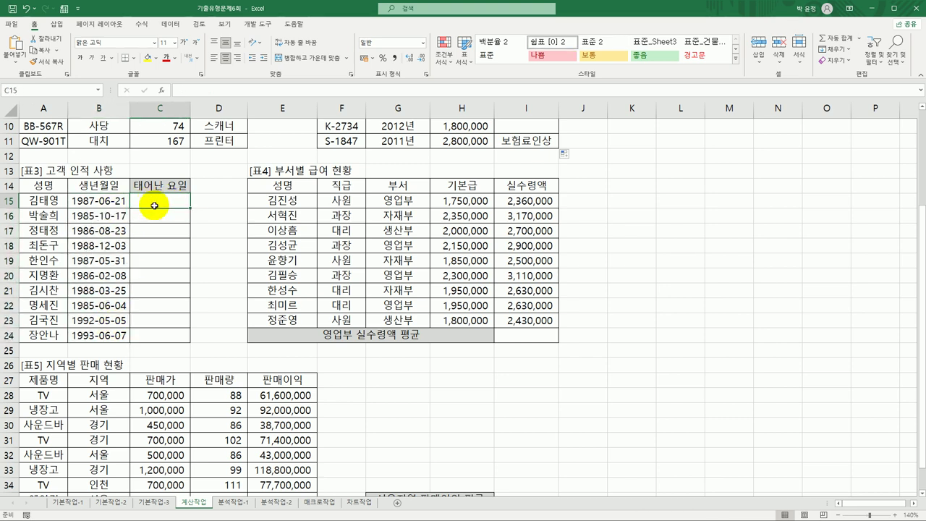
click(118, 202)
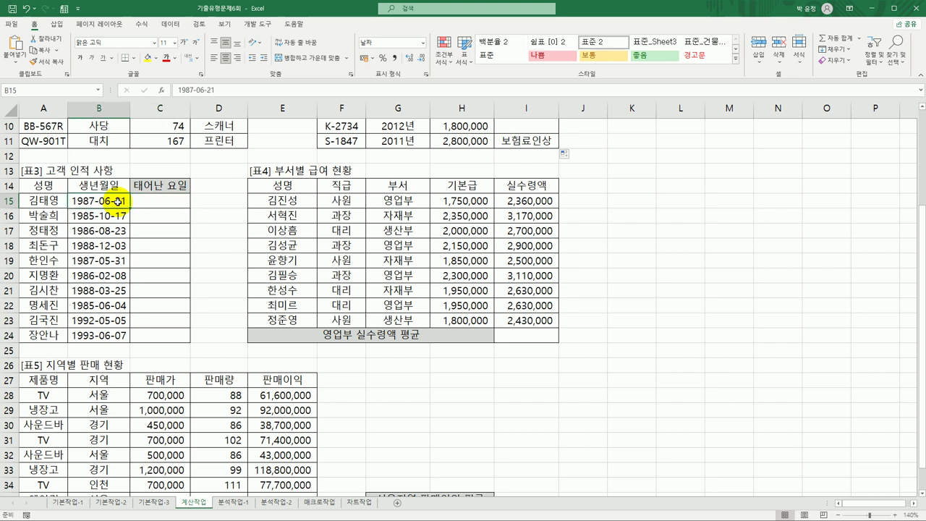
Enter =WEEKDAY(B15,2) in C15, with Monday counted as 1, and fill the formula down to C24.
click(169, 202)
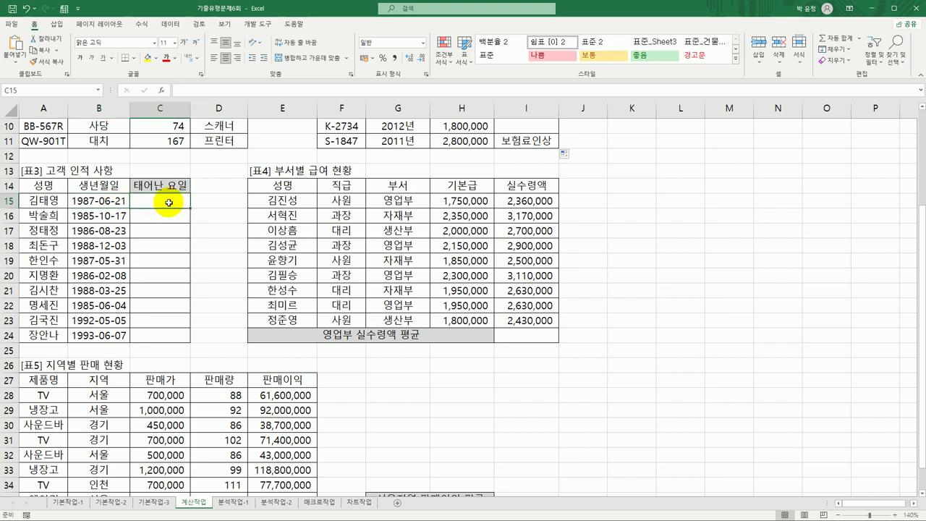
text(=w)
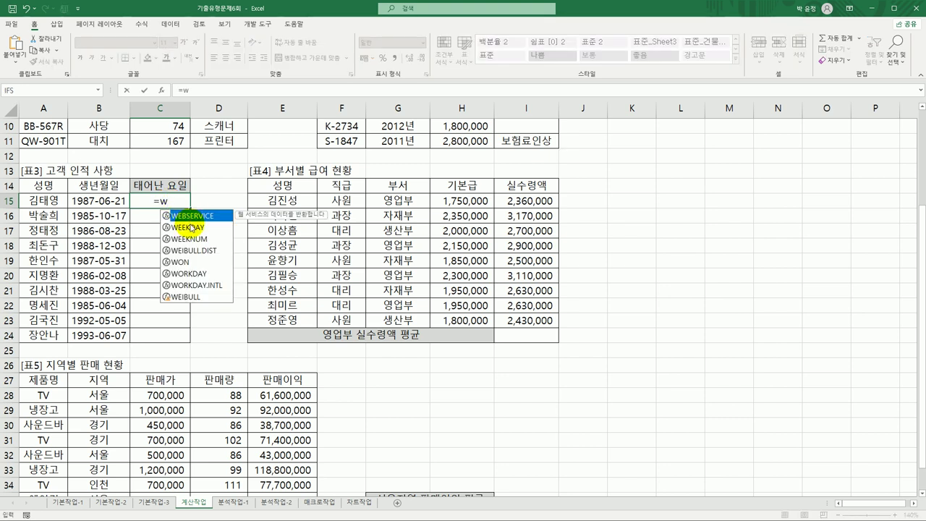
click(194, 229)
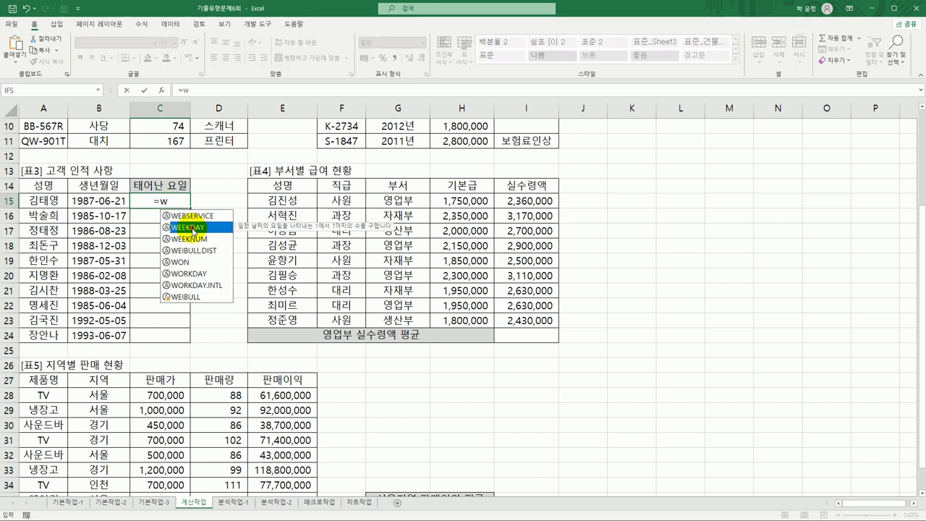
double_click(194, 228)
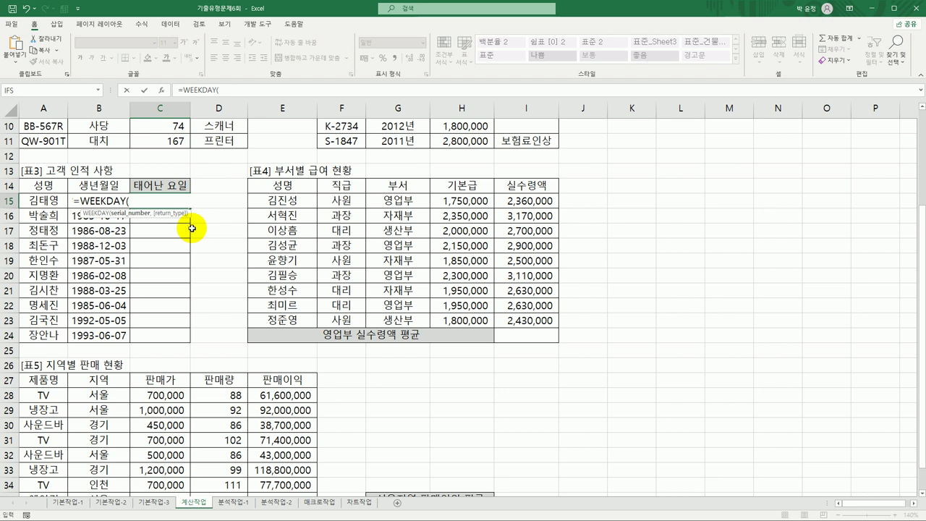
click(70, 200)
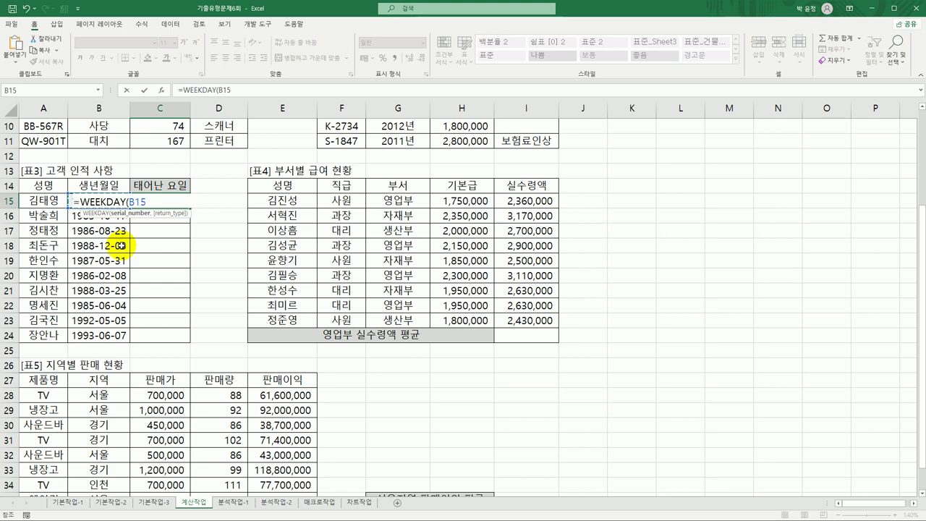
text(,)
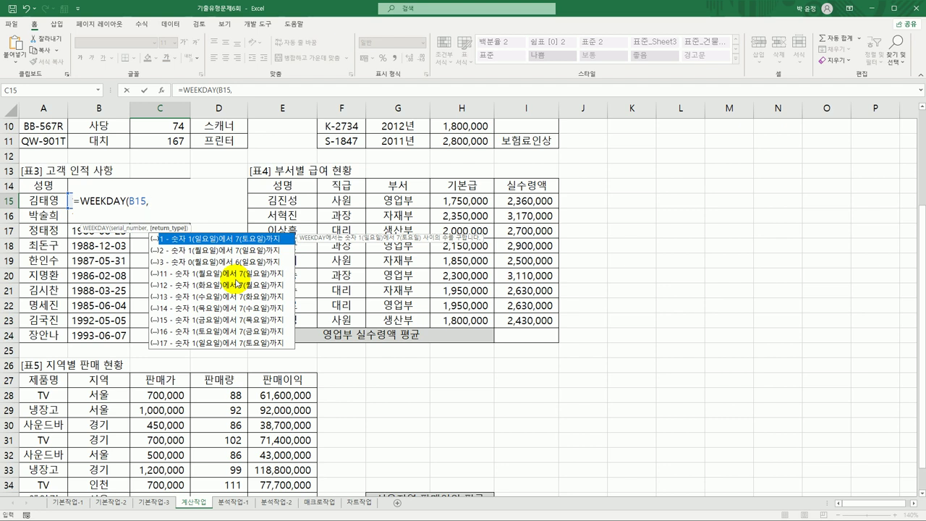
click(236, 252)
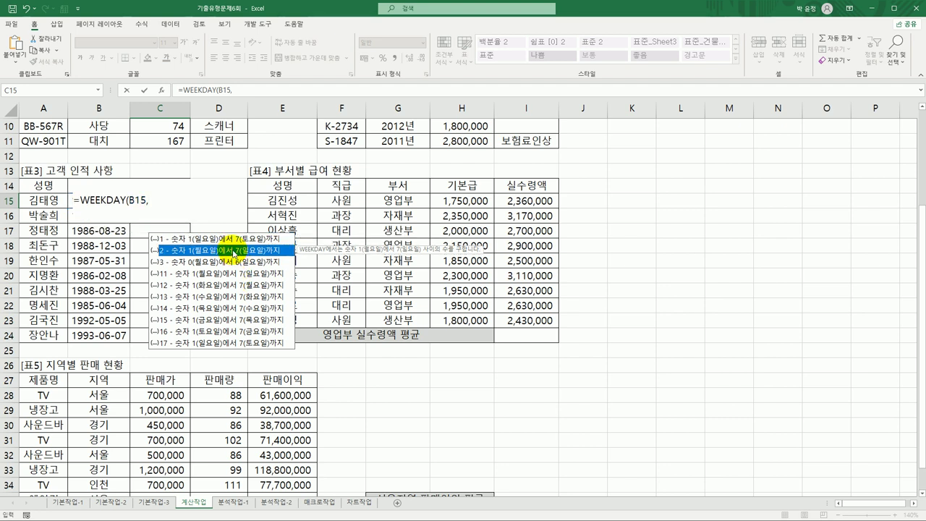
double_click(236, 252)
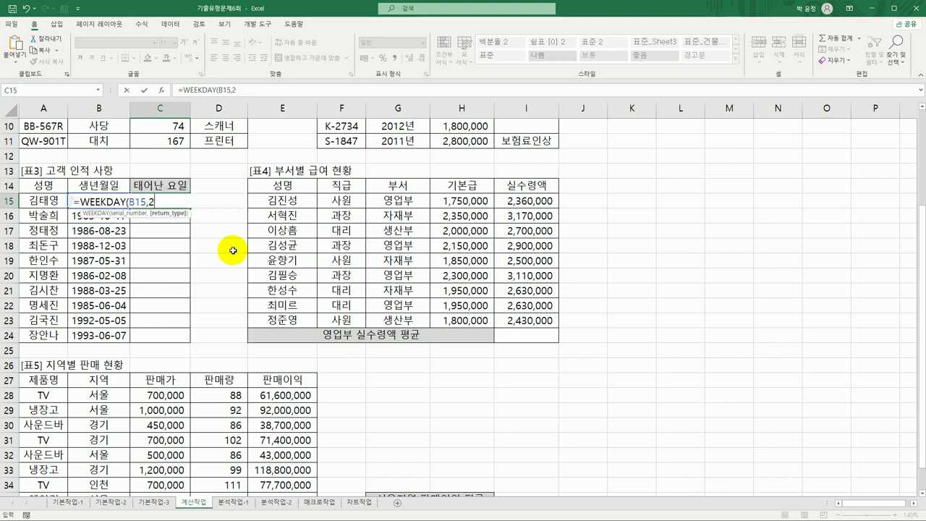
text())
key(Return)
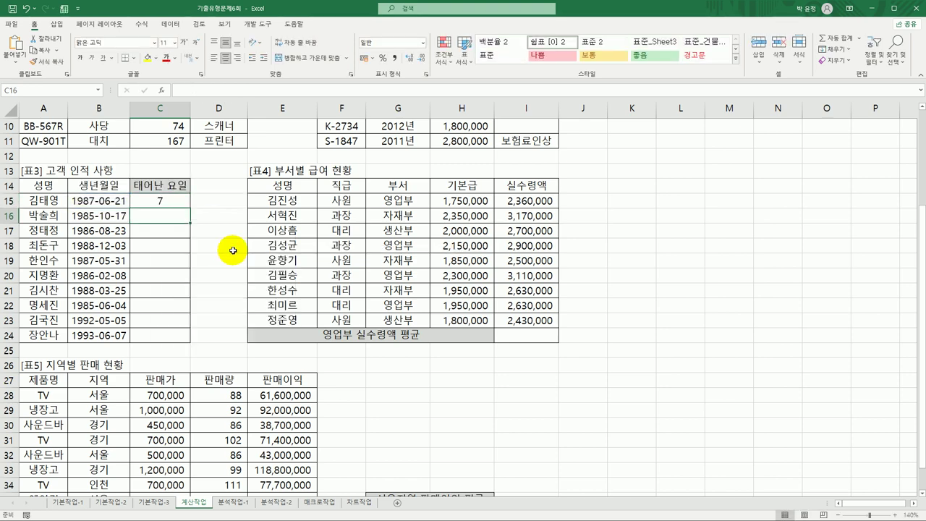
click(184, 199)
drag(191, 208, 181, 346)
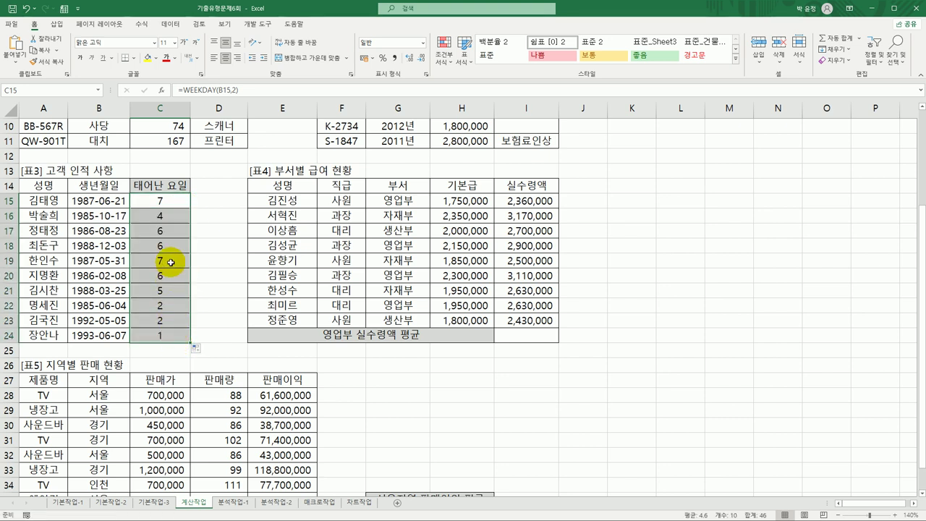
Wrap the WEEKDAY formula in C15 in an IFS function and open its arguments, keeping table 표3 uncovered.
click(171, 205)
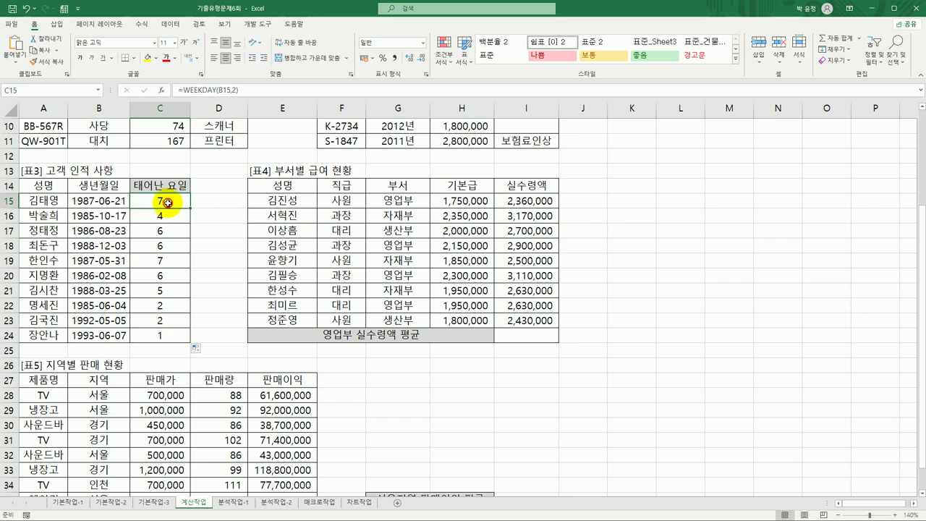
double_click(165, 202)
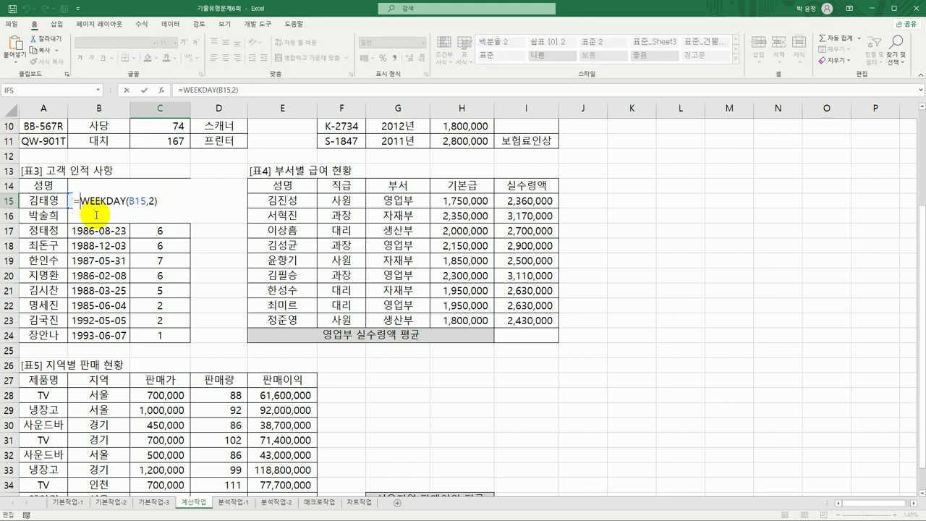
text(if)
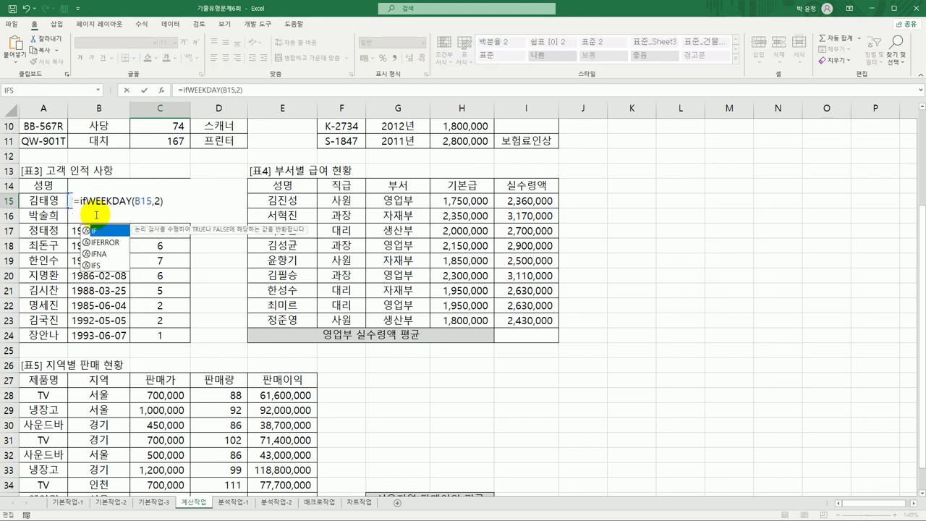
double_click(95, 265)
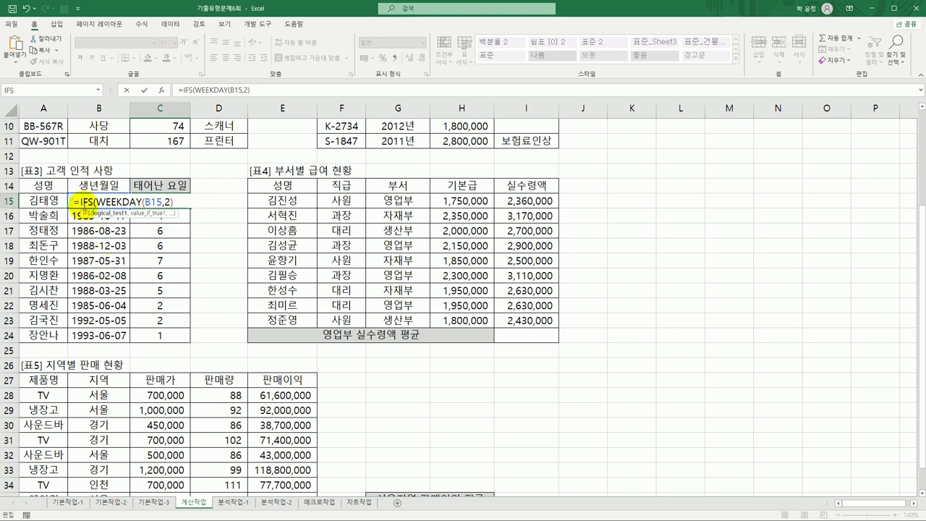
click(80, 202)
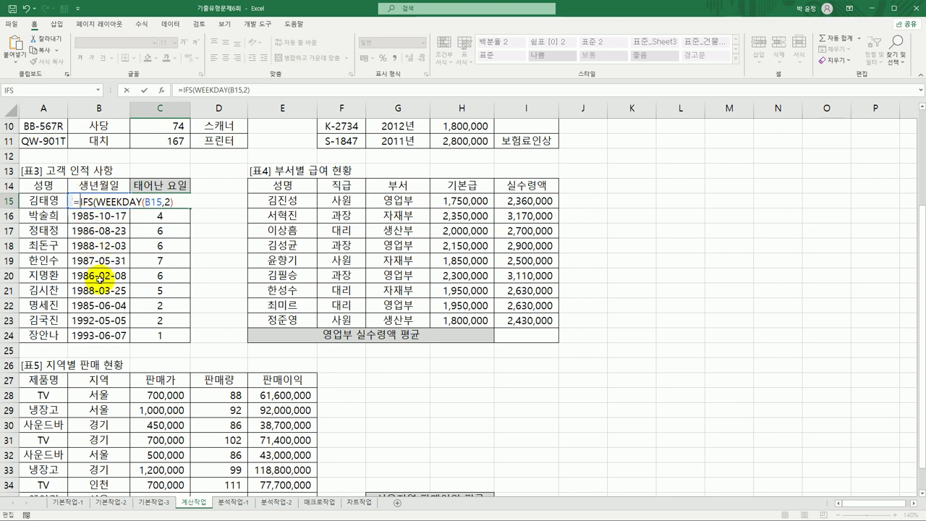
click(162, 91)
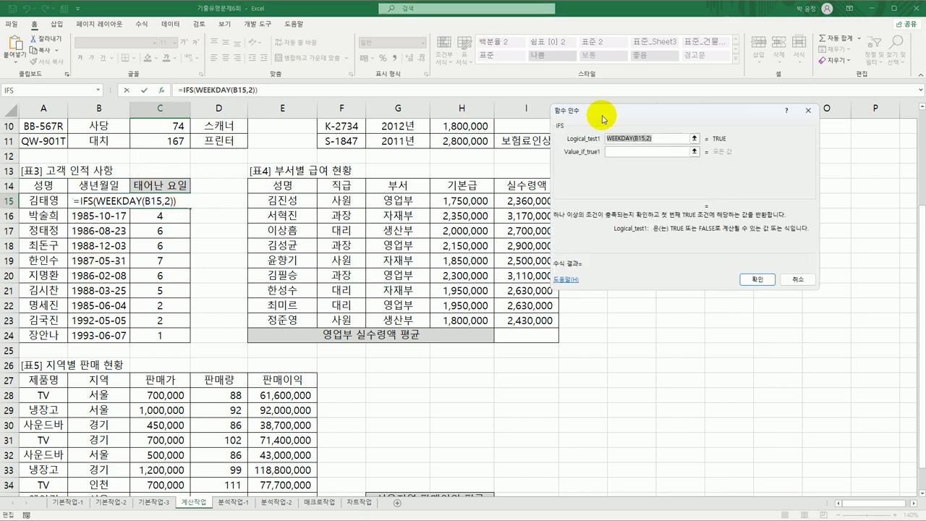
drag(603, 119, 371, 119)
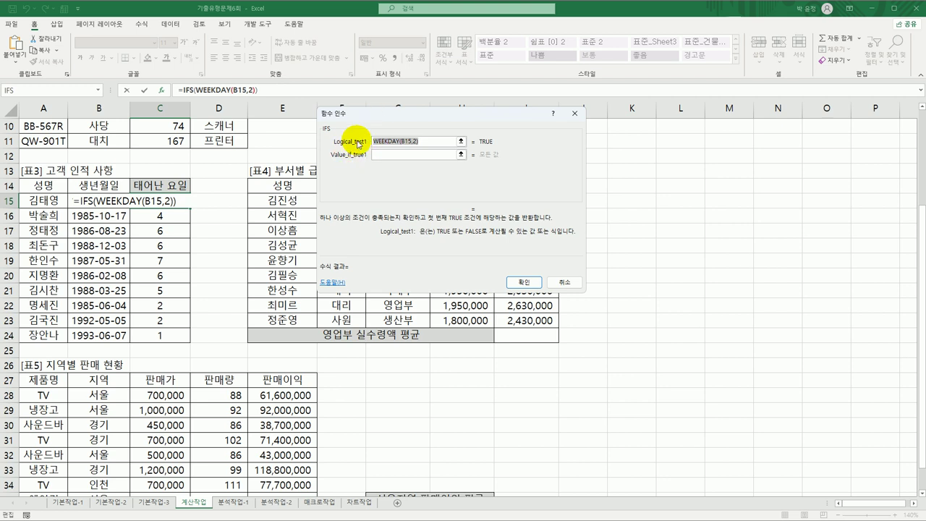
Set the first IFS condition to WEEKDAY(B15,2)=1 with 월요일 as its result.
click(432, 142)
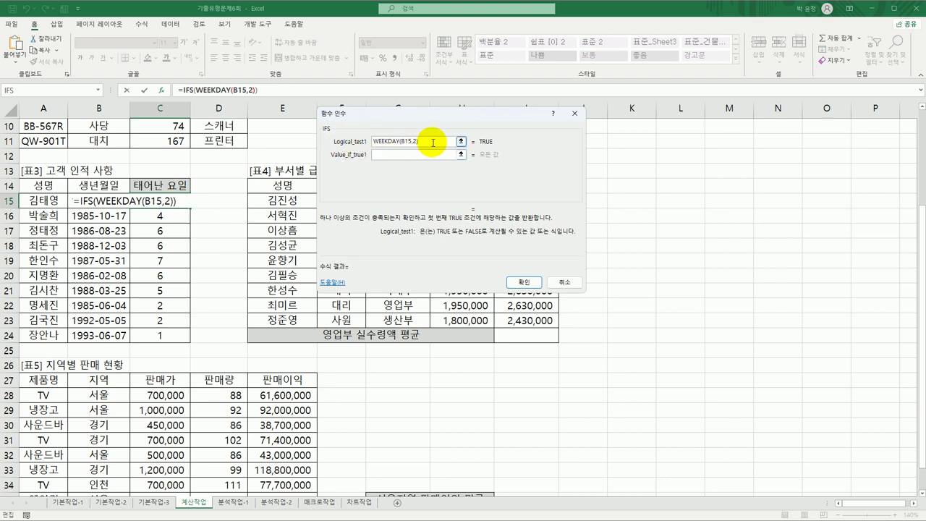
text(=1)
click(421, 154)
text(d)
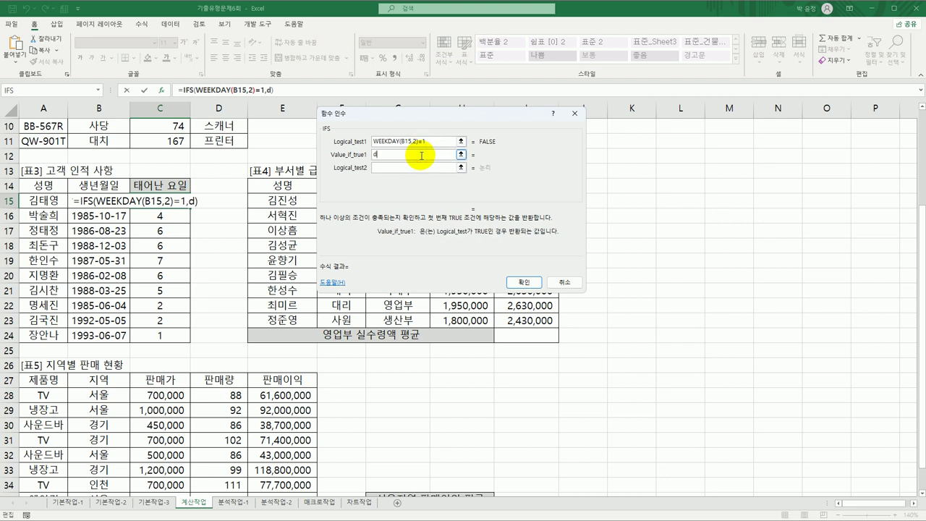
key(BackSpace)
key(Hangul)
text(월요이)
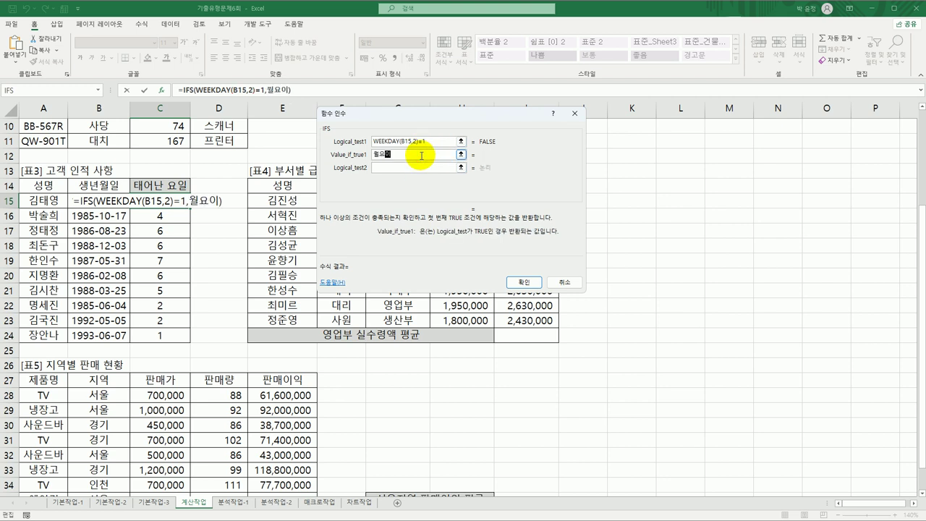
text(ㄹ)
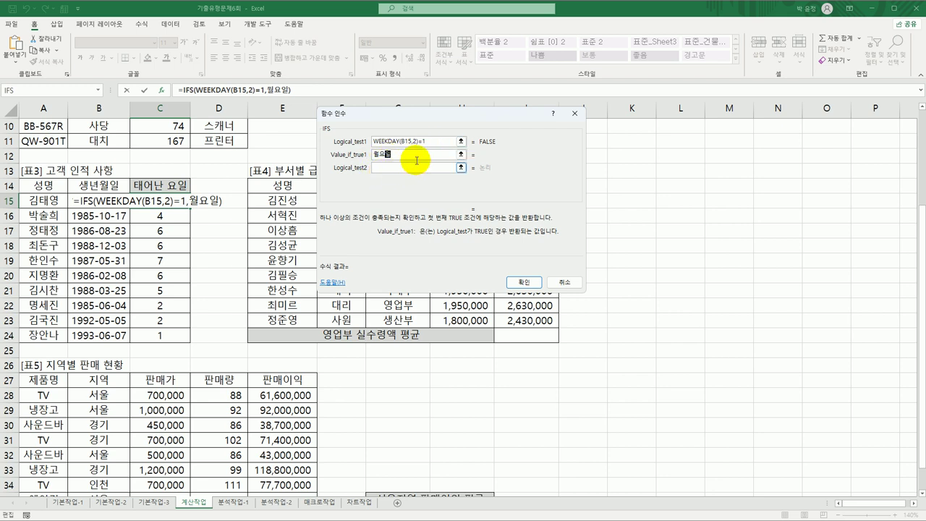
Copy the first condition into the second IFS test as WEEKDAY(B15,2)=2, with 화요일 as its result.
drag(441, 141, 362, 141)
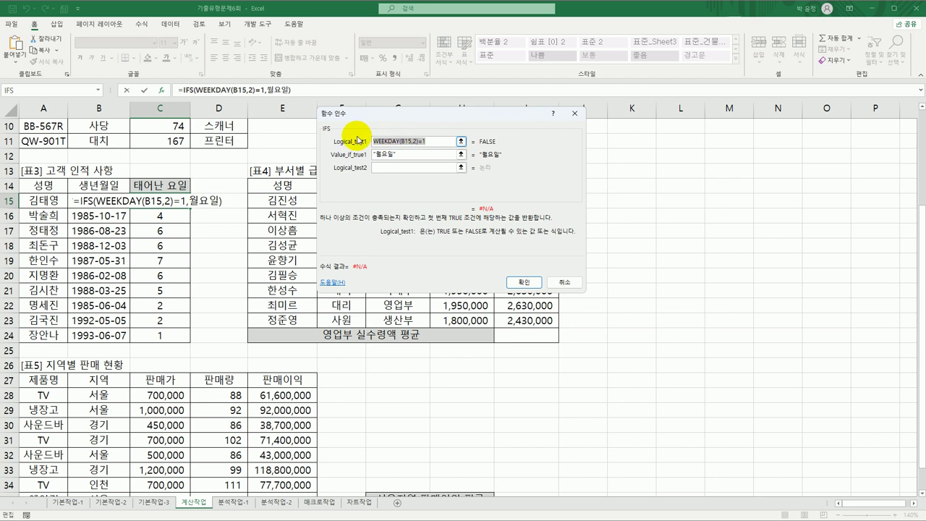
key(ctrl+c)
click(426, 167)
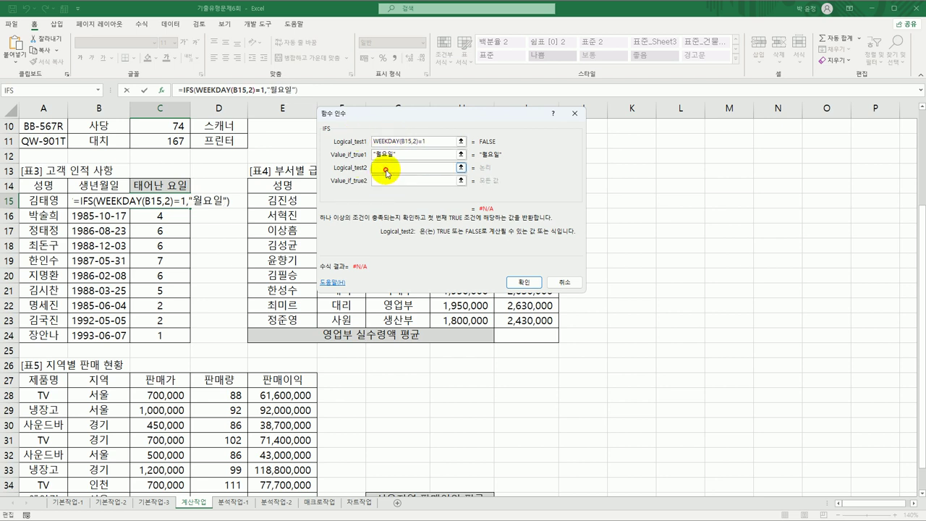
key(ctrl+v)
double_click(423, 167)
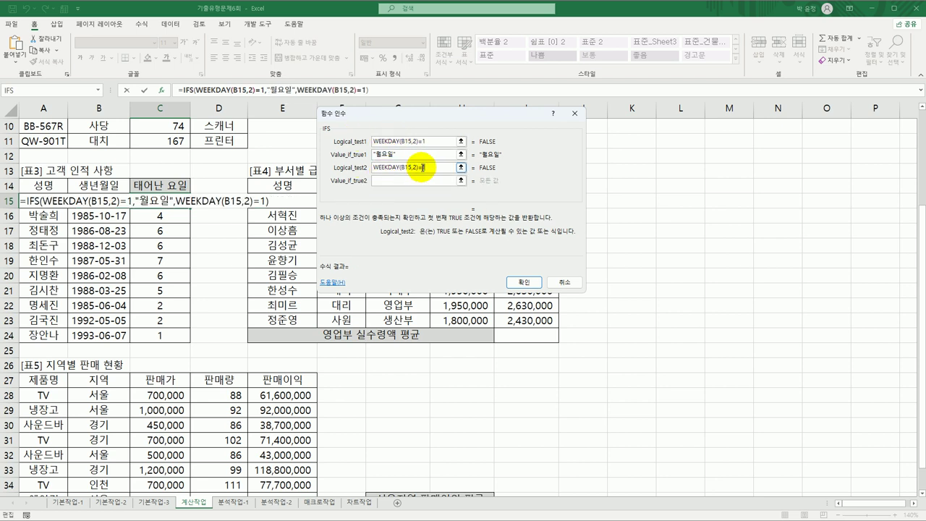
text(2)
click(419, 180)
text(호)
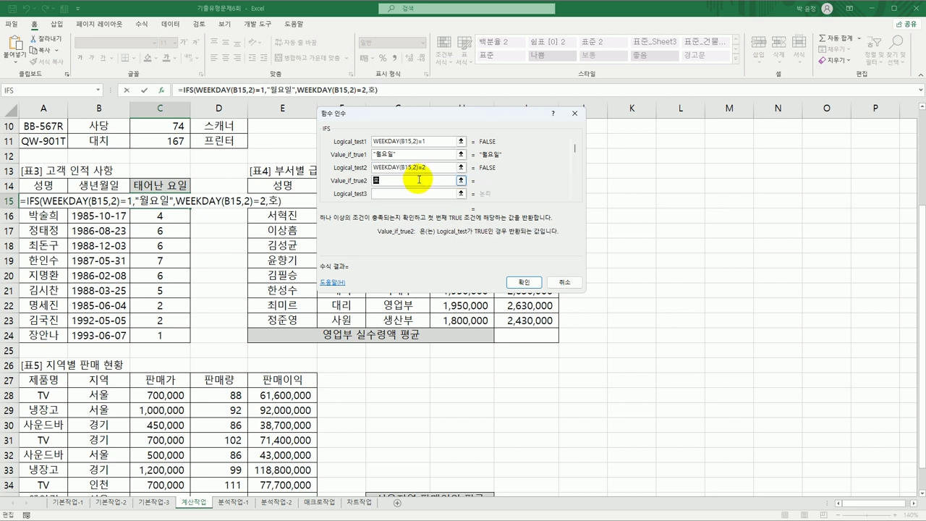
text(화요일)
key(Tab)
Reuse the copied condition for the third IFS test as WEEKDAY(B15,2)=3, with 수요일 as its result.
key(ctrl+v)
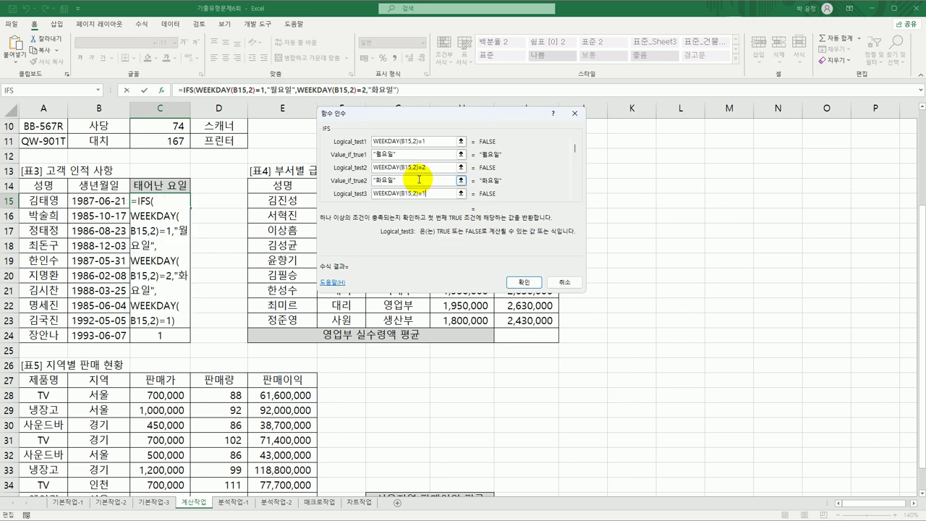
key(BackSpace)
text(3)
key(Tab)
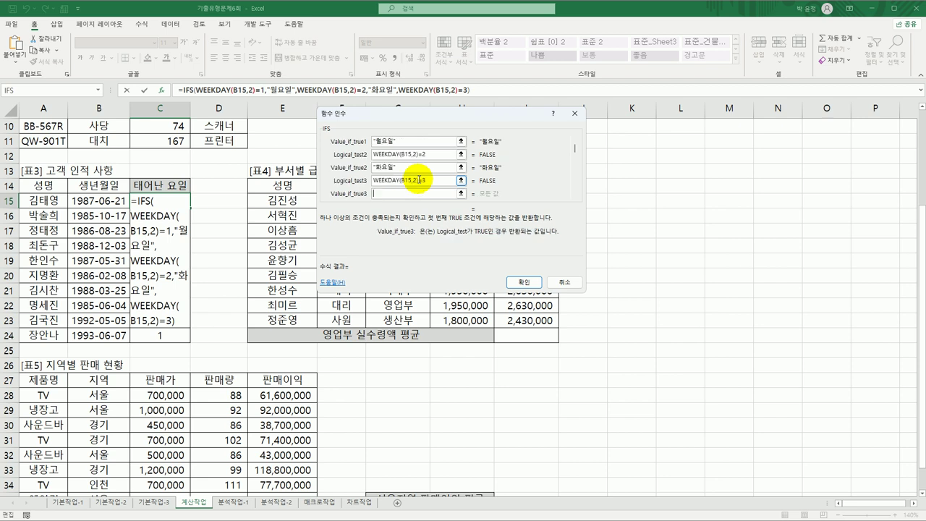
text(수요일)
key(Tab)
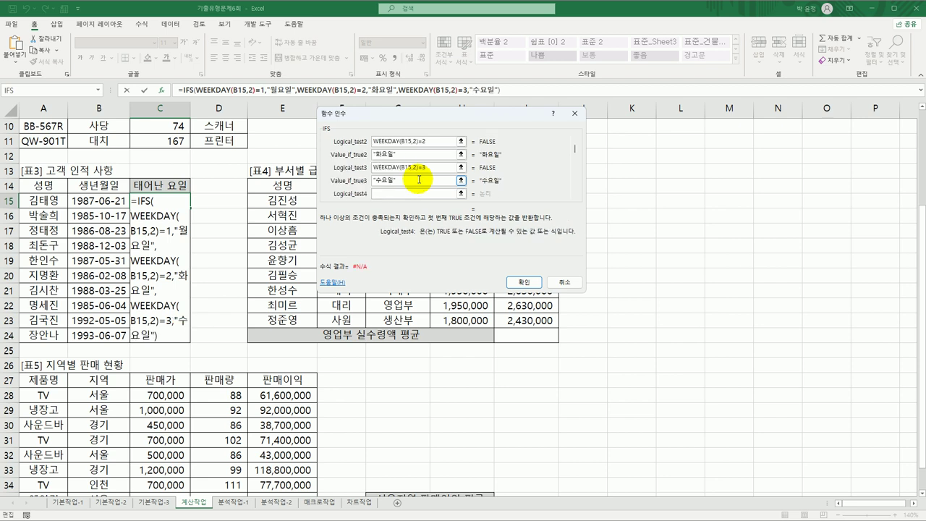
Reuse the copied condition for the fourth IFS test as WEEKDAY(B15,2)=4, with 목요일 as its result.
key(ctrl+v)
key(BackSpace)
text(4)
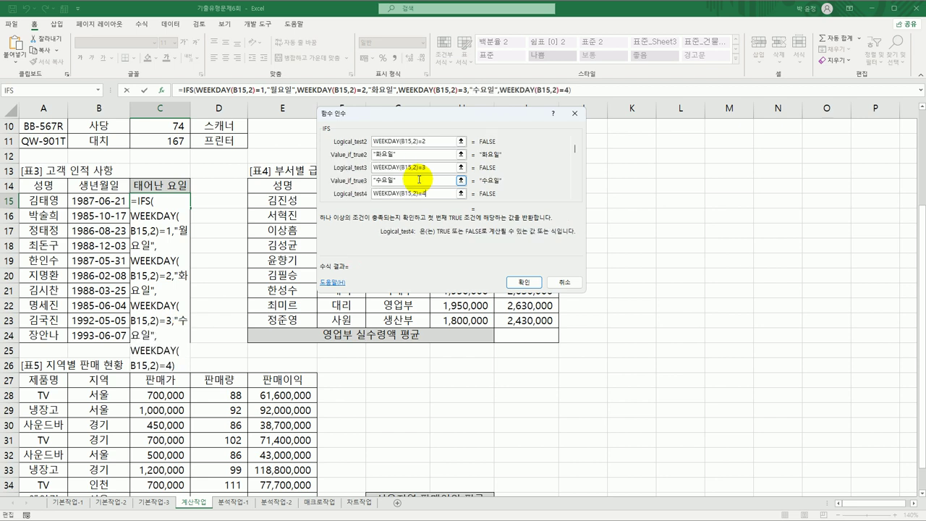
key(Tab)
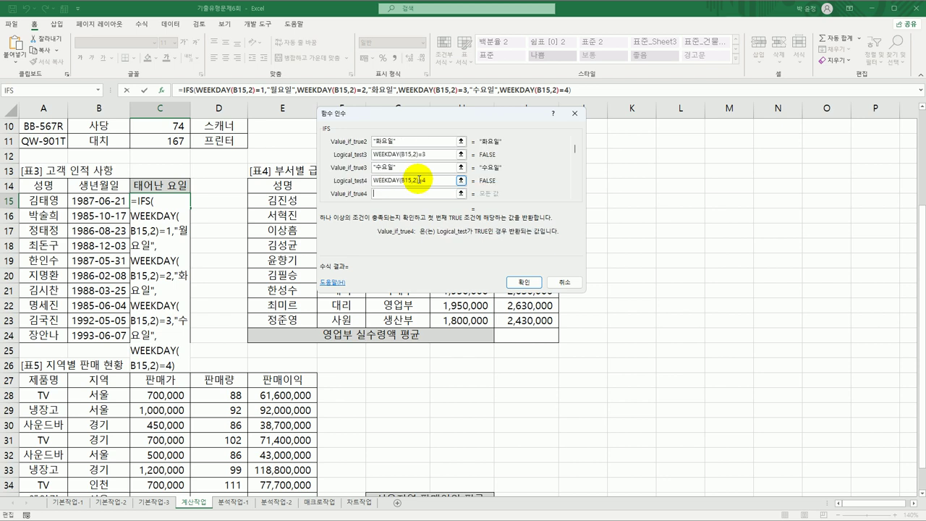
text(목요일)
key(Tab)
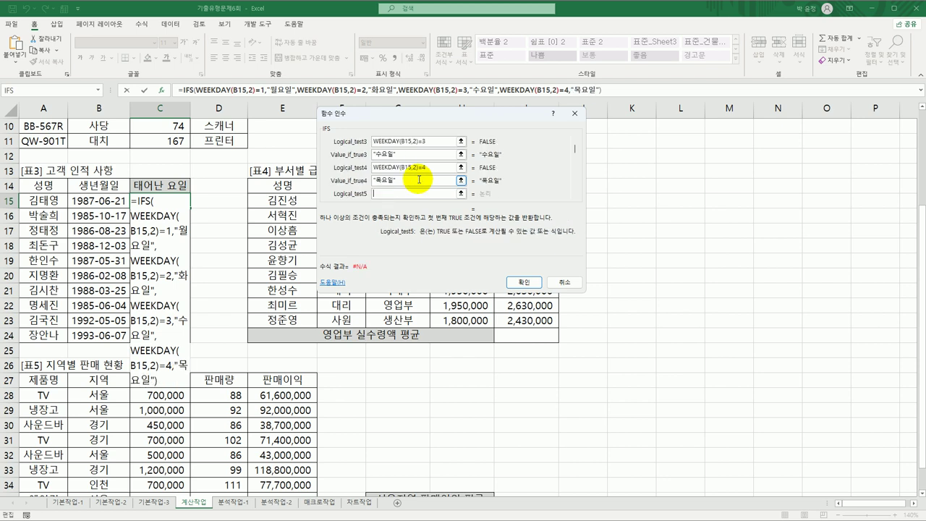
Reuse the copied condition for the fifth IFS test as WEEKDAY(B15,2)=5, with 금요일 as its result.
key(ctrl+v)
key(BackSpace)
text(5)
key(Tab)
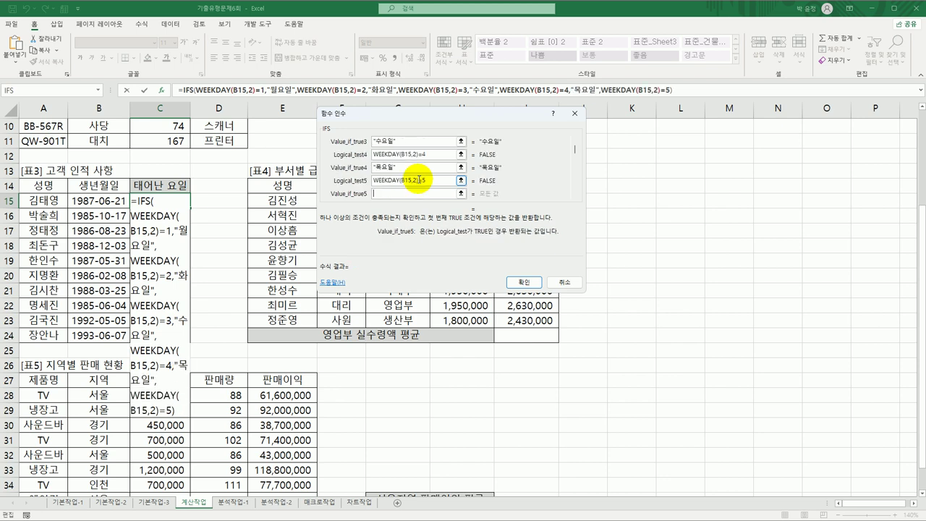
text(금요일)
key(Tab)
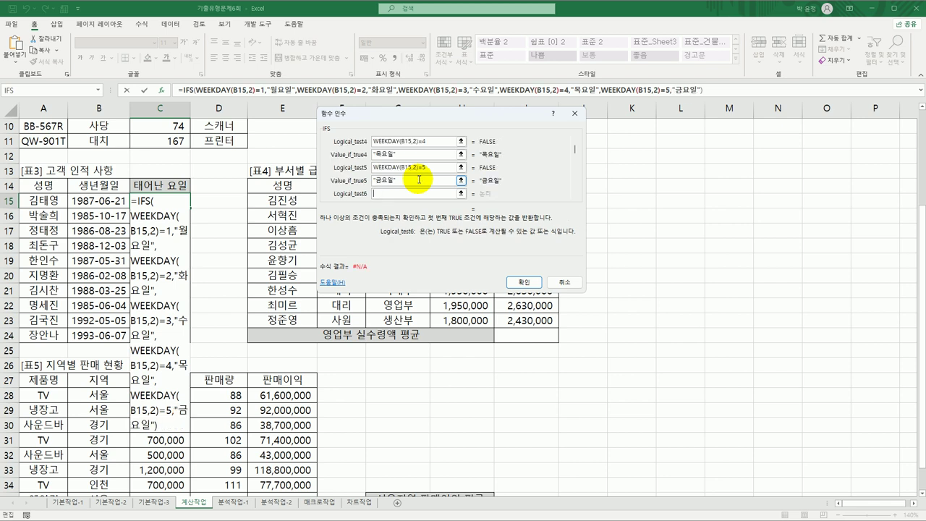
Reuse the copied condition for the sixth IFS test as WEEKDAY(B15,2)=6, with 토요일 as its result.
key(ctrl+v)
key(BackSpace)
text(6)
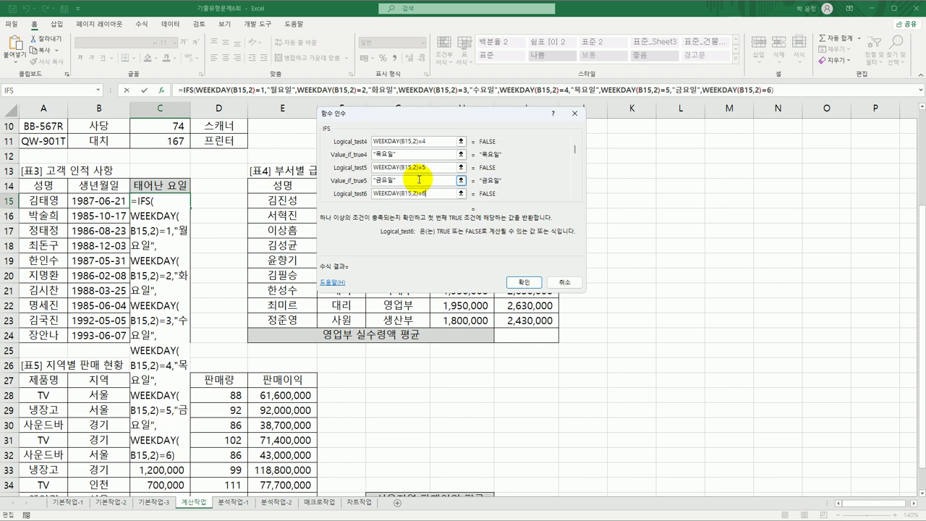
key(Tab)
text(토요)
key(Tab)
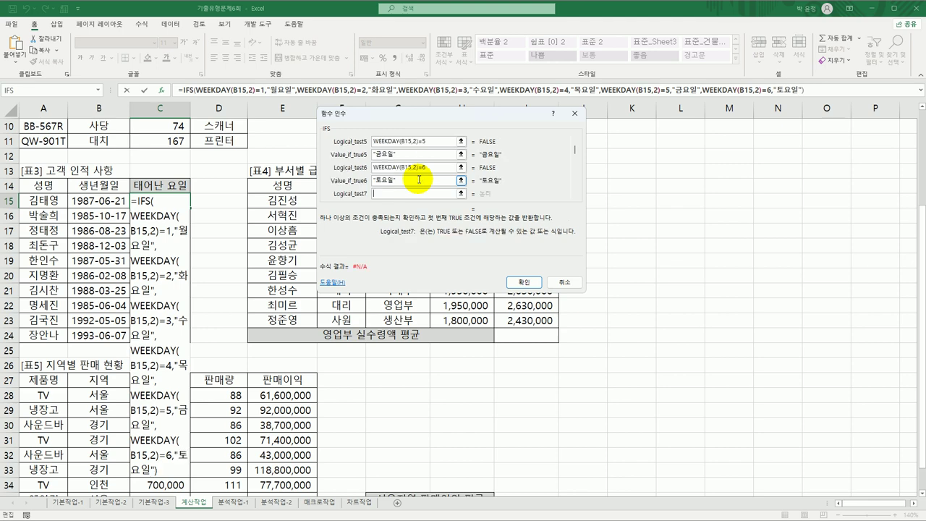
Finish the IFS formula with WEEKDAY(B15,2)=7 returning 일요일, and fill it down the 태어난 요일 column to C24.
text(WEEKDAY(B15,2)=)
text(1)
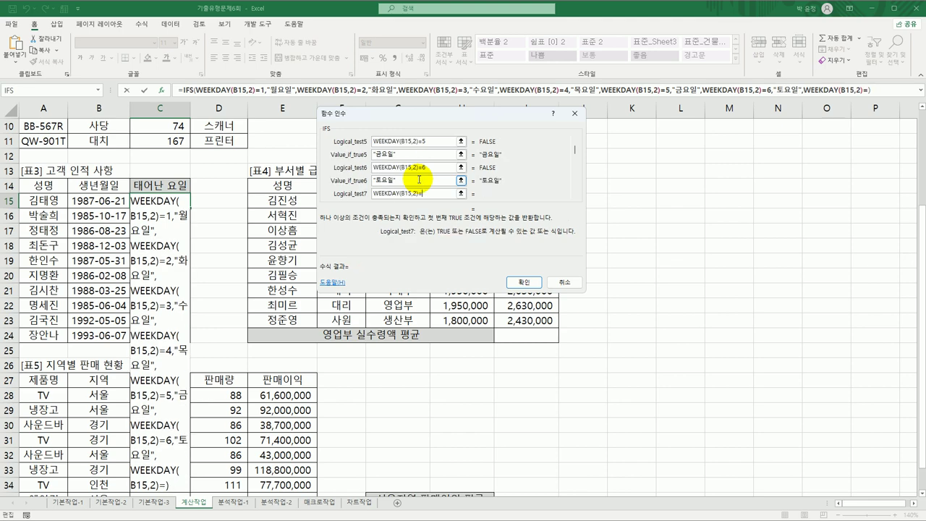
key(Tab)
text(일ㅇ)
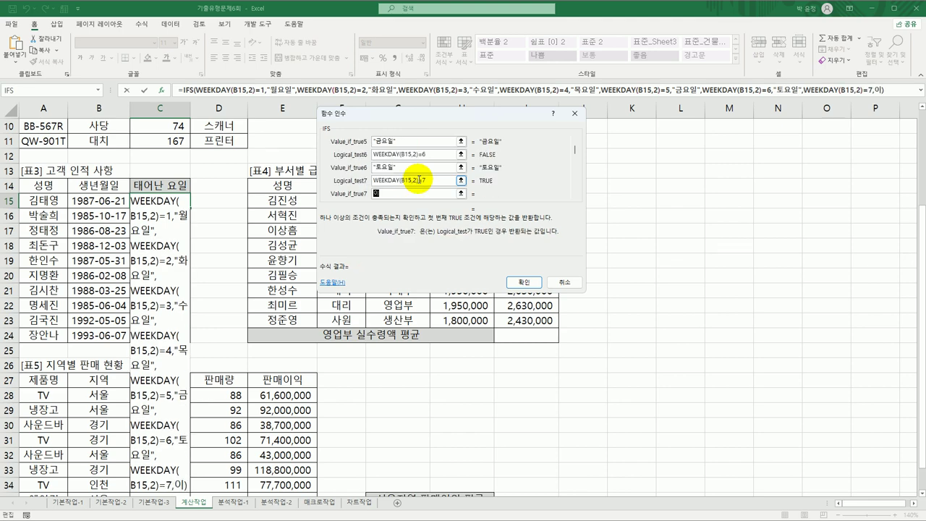
text(요일)
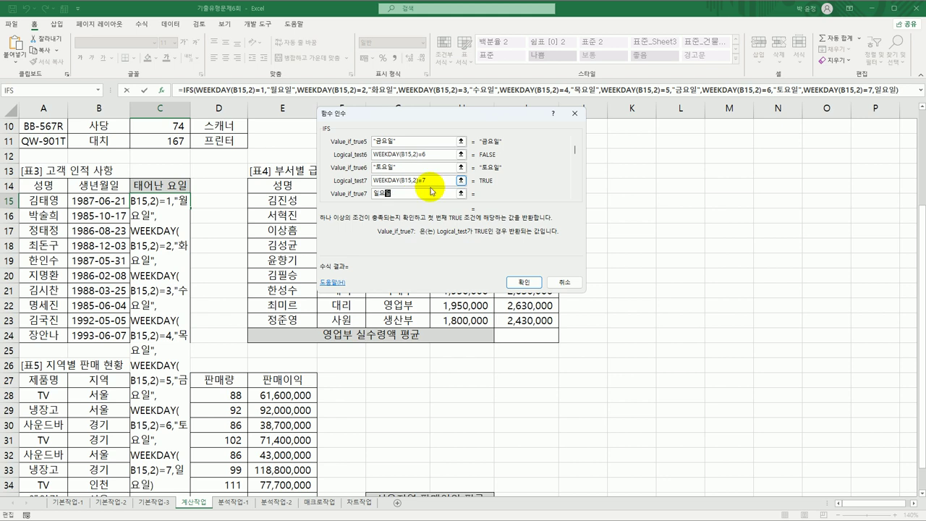
click(526, 284)
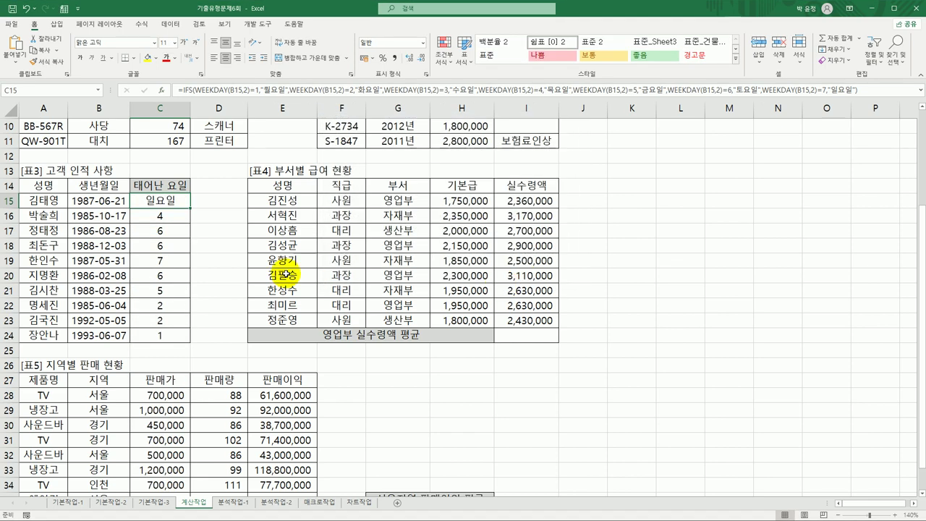
double_click(190, 208)
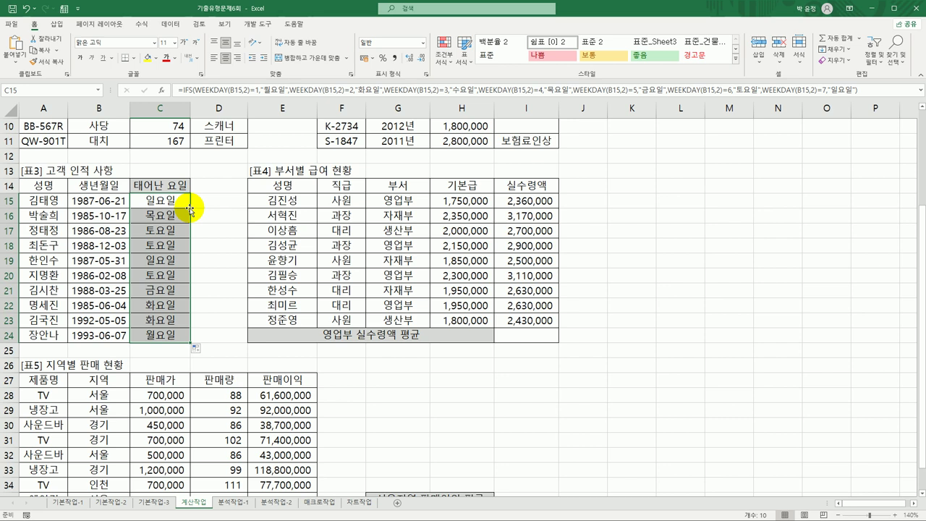
Start a SUMIF formula in I24 for the 영업부 실수령액 평균 of 표4 and open its function arguments.
click(507, 337)
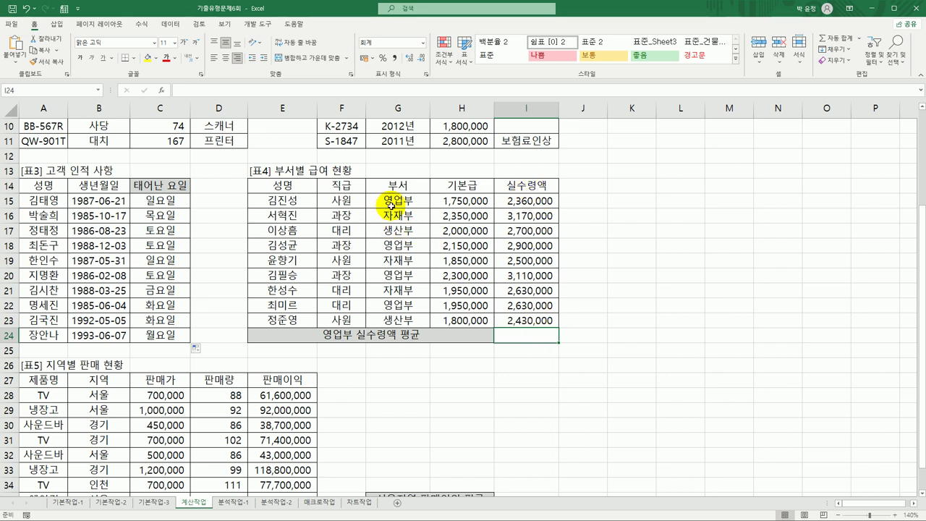
click(397, 199)
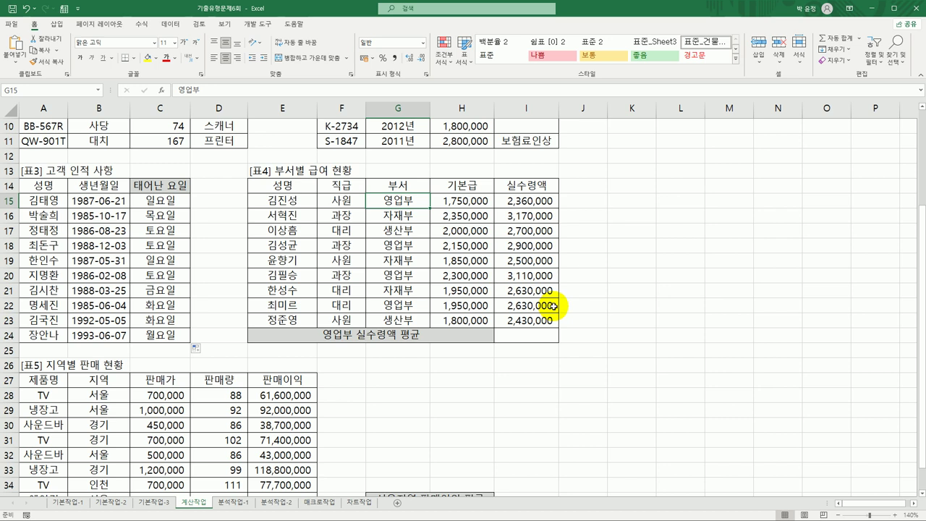
click(553, 333)
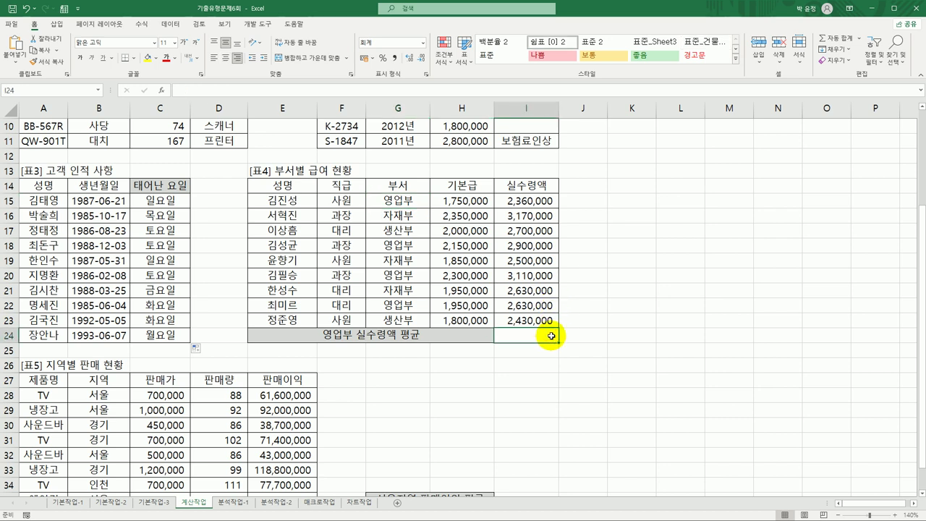
text(=)
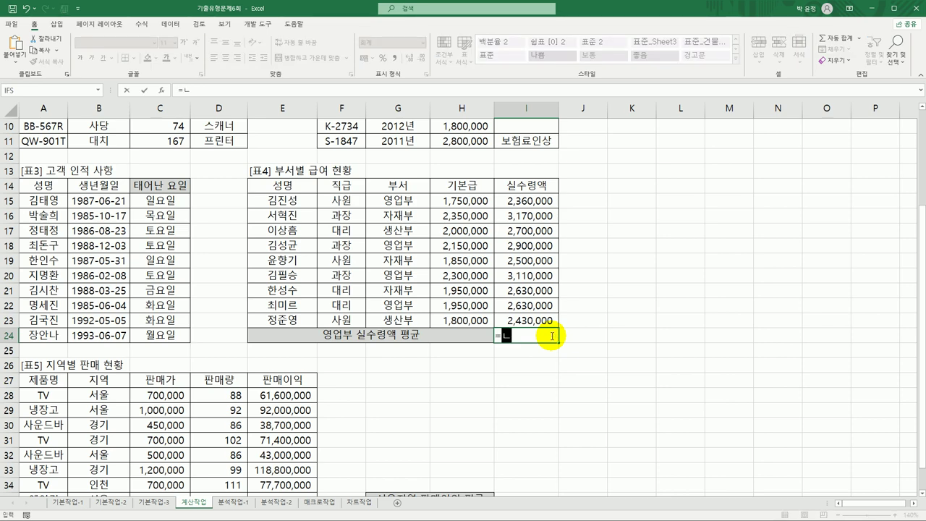
text(su)
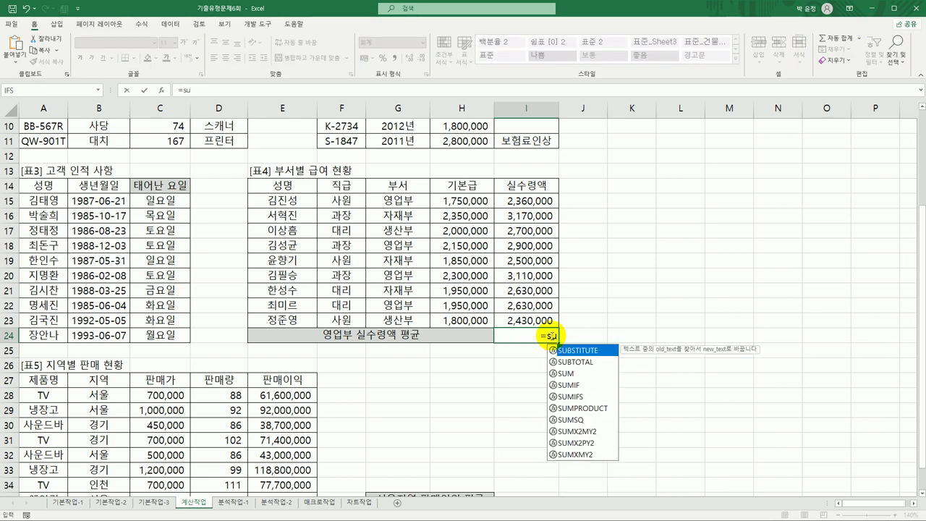
double_click(575, 385)
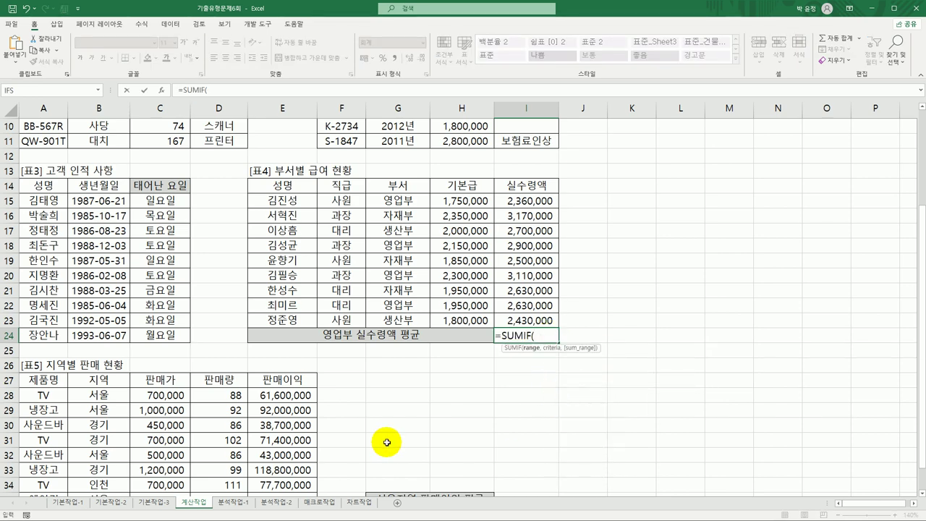
click(161, 91)
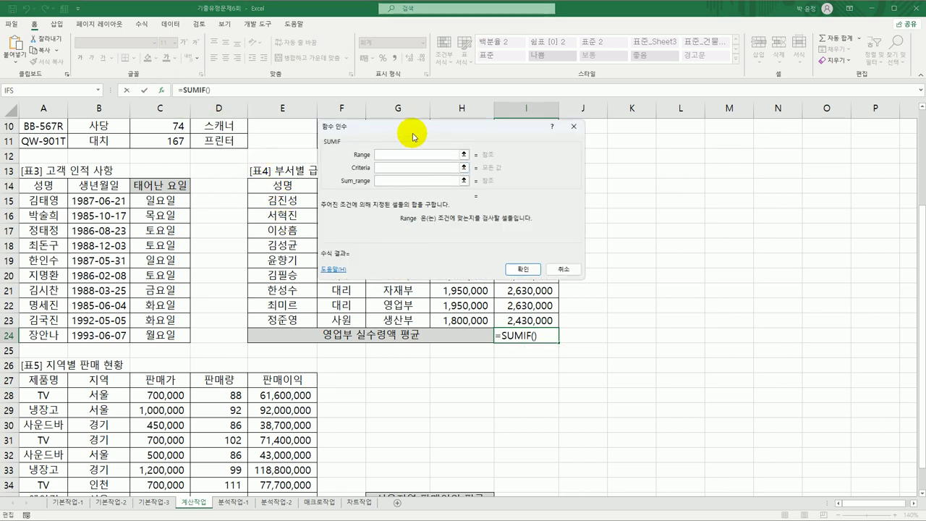
Complete the SUMIF with range G15:G23, criteria G15 and sum range I15:I23, keeping the 표4 columns uncovered.
drag(411, 124, 564, 121)
drag(398, 201, 413, 321)
click(536, 159)
text(ㅇ)
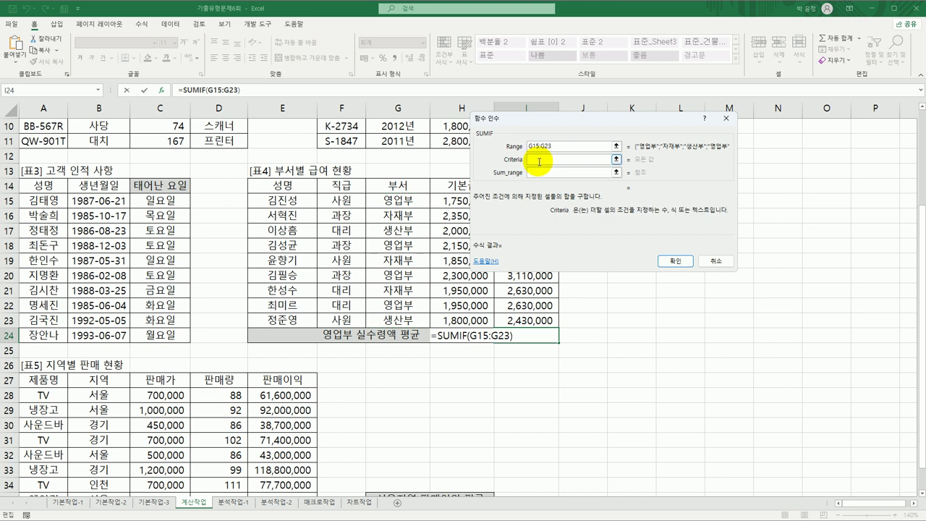
click(417, 200)
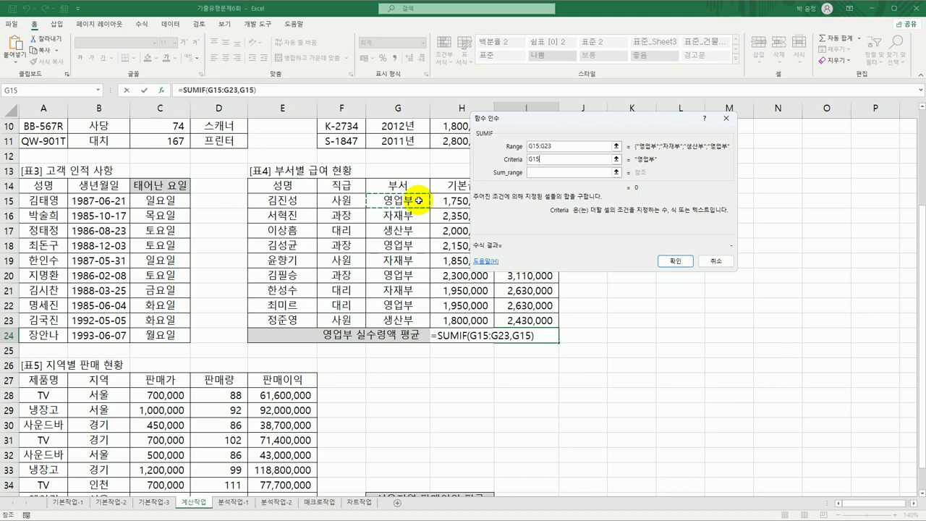
click(543, 173)
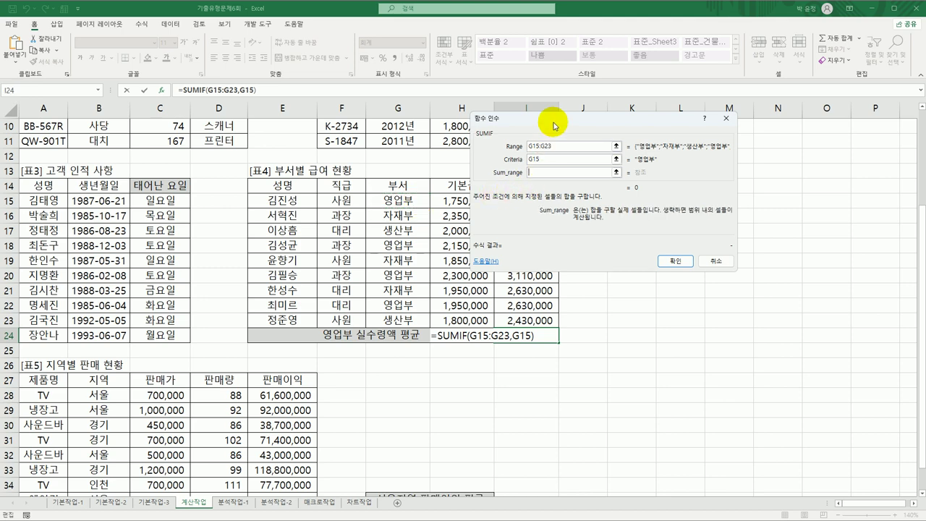
drag(554, 126, 647, 117)
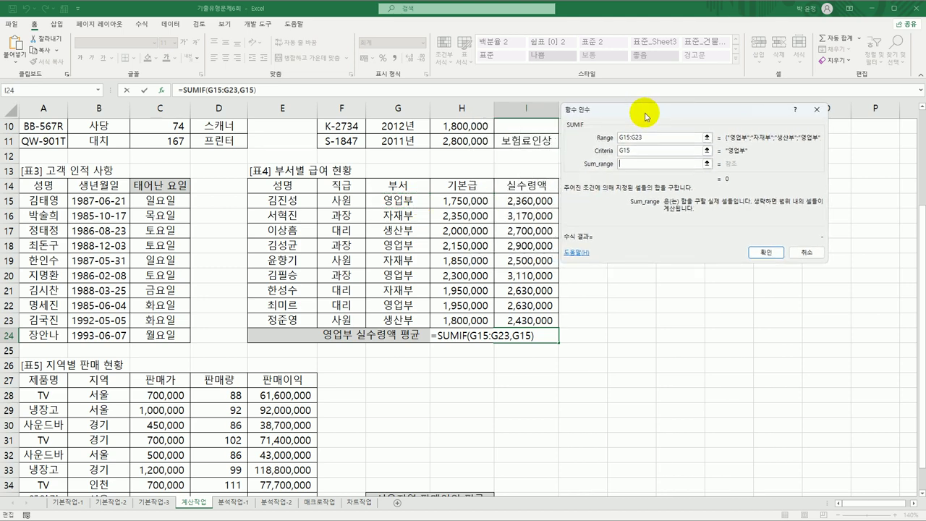
drag(548, 199, 543, 325)
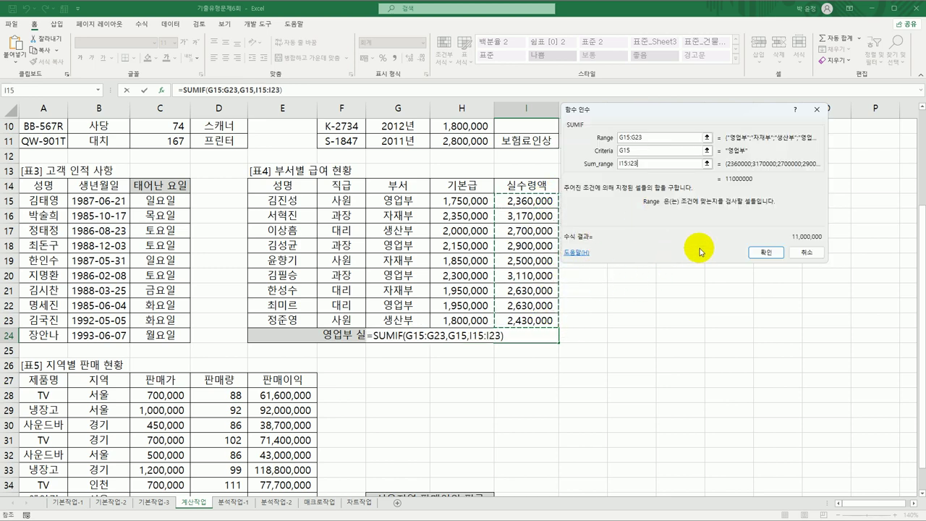
click(766, 252)
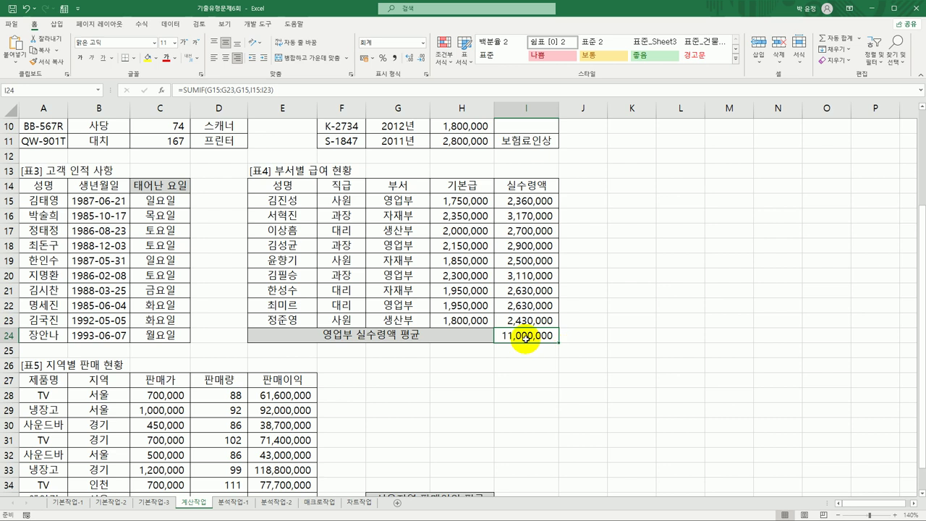
Select the 실수령액 cells of the 영업부 rows, I15, I18, I20 and I22, to check their sum and average.
click(541, 201)
ctrl+click(539, 245)
ctrl+click(534, 276)
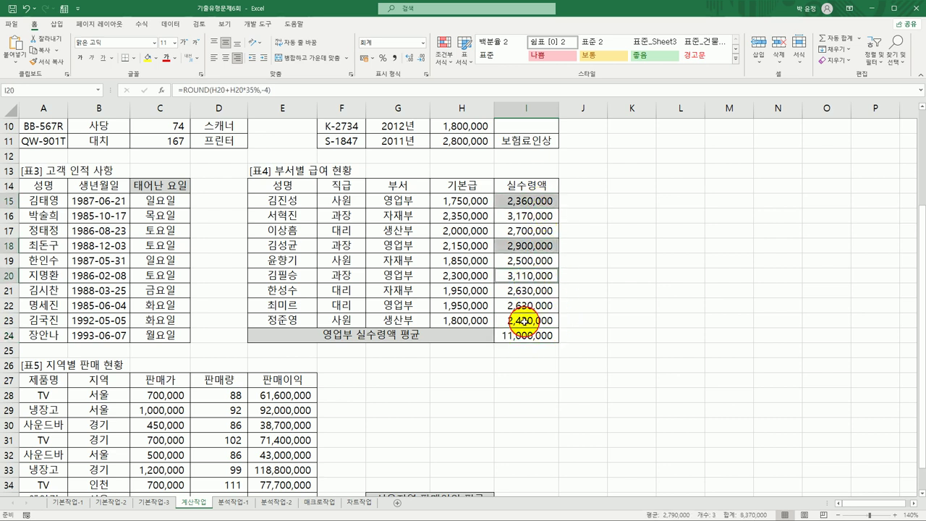
ctrl+click(527, 305)
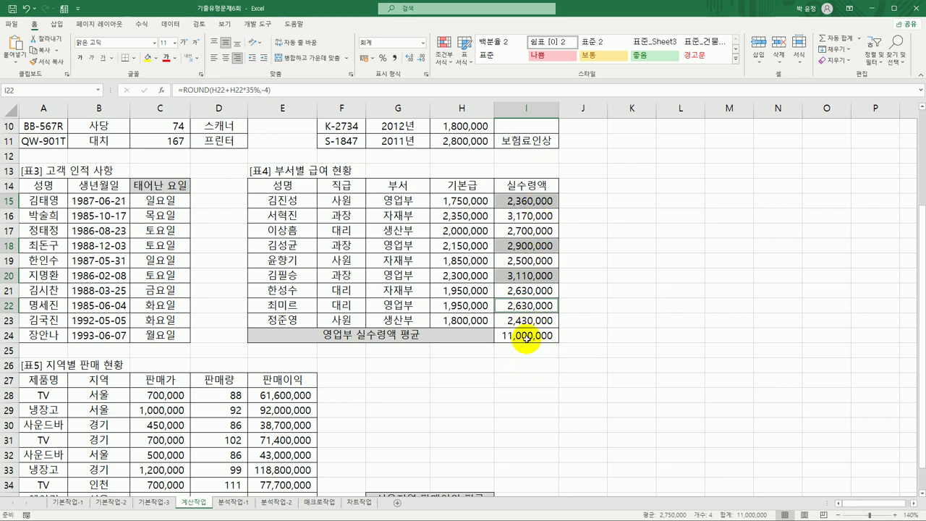
Extend the I24 formula by dividing the SUMIF by a COUNTIF function, and open the COUNTIF arguments.
click(526, 338)
double_click(532, 335)
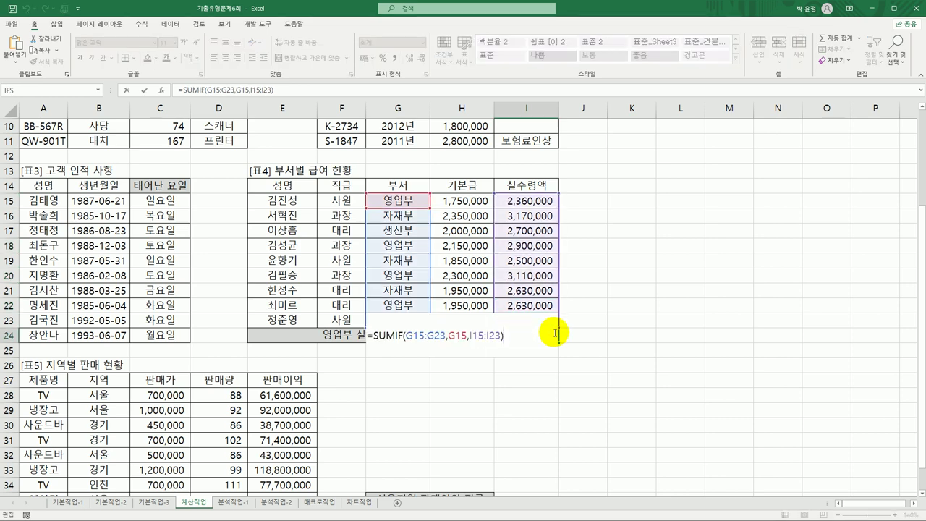
text(/coun)
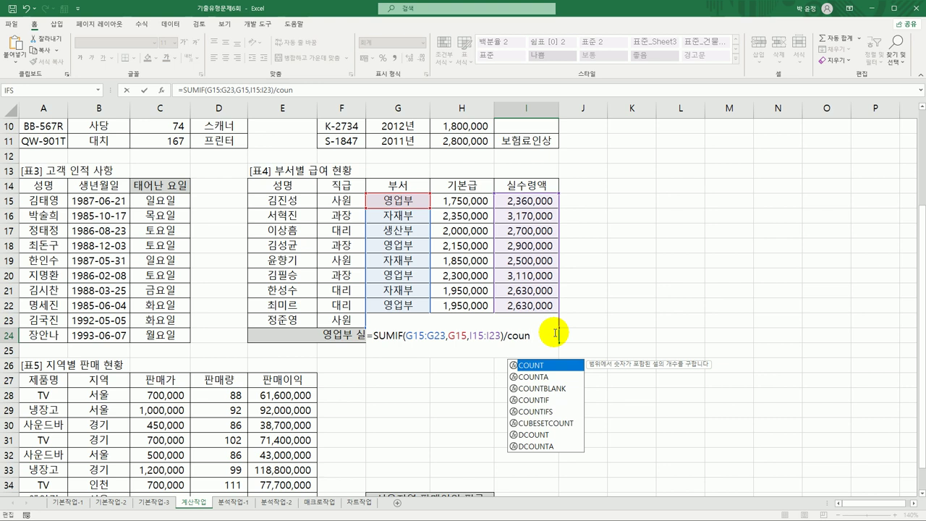
text(t)
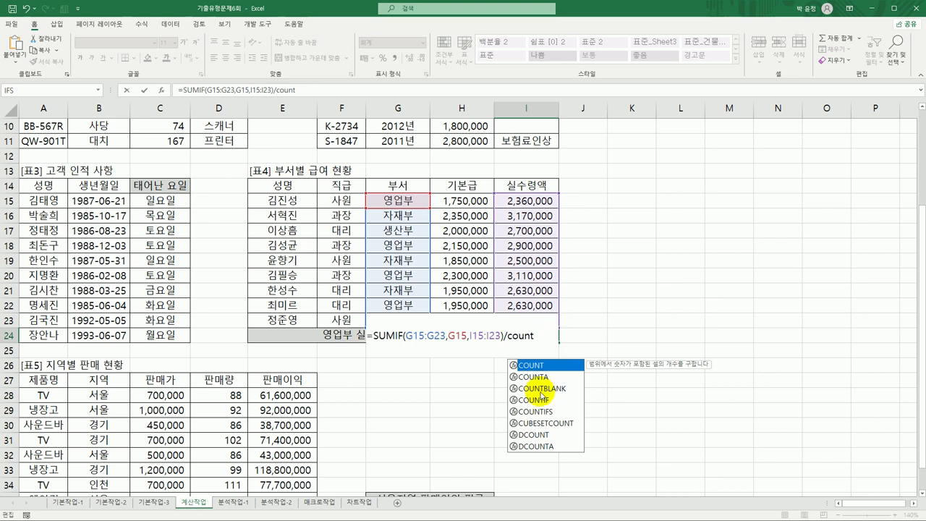
double_click(535, 399)
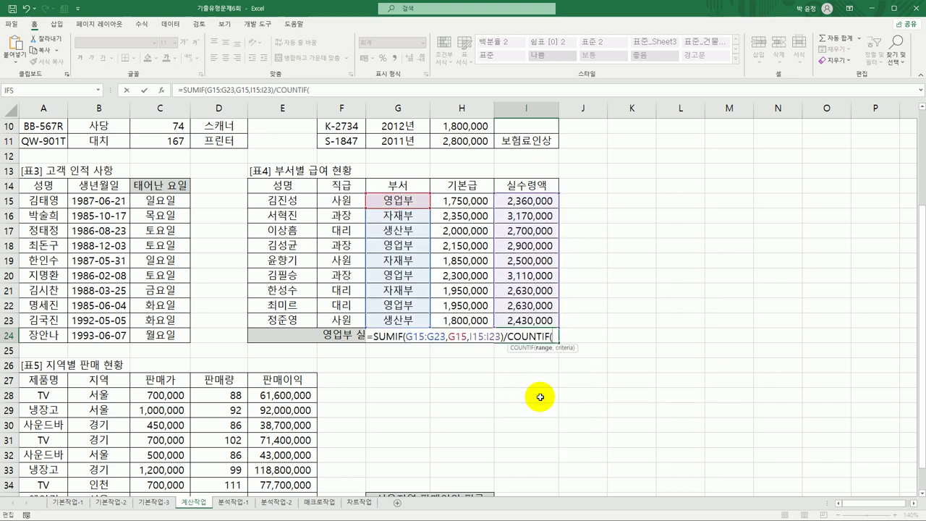
click(161, 90)
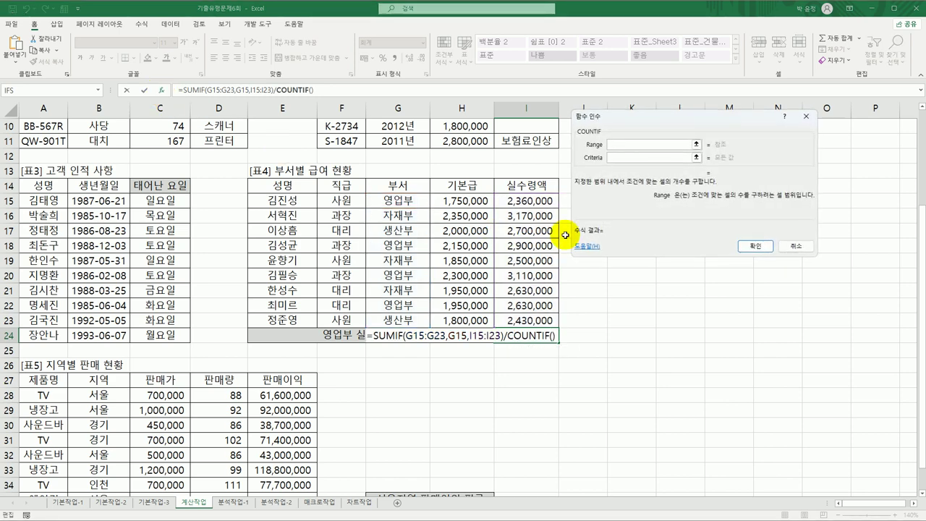
Complete the COUNTIF with range G15:G23 and criteria G15.
drag(402, 203, 407, 320)
click(617, 157)
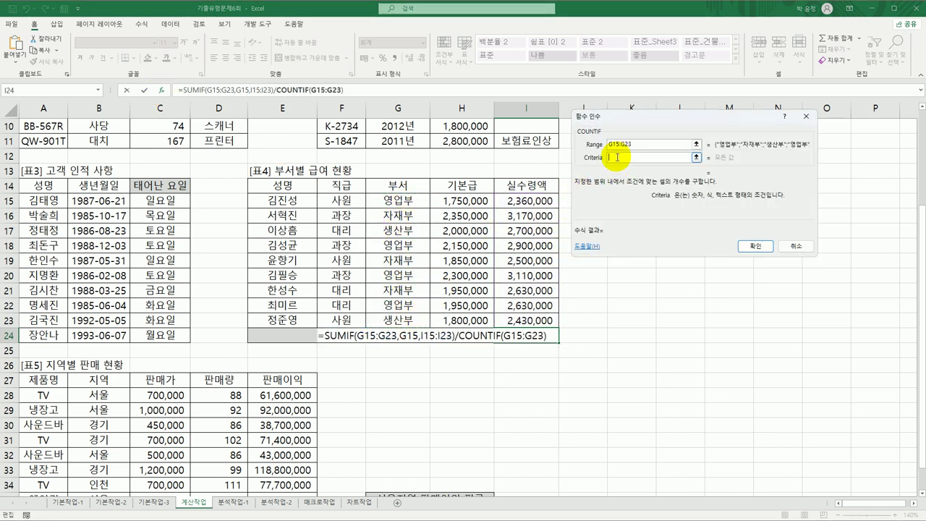
click(409, 204)
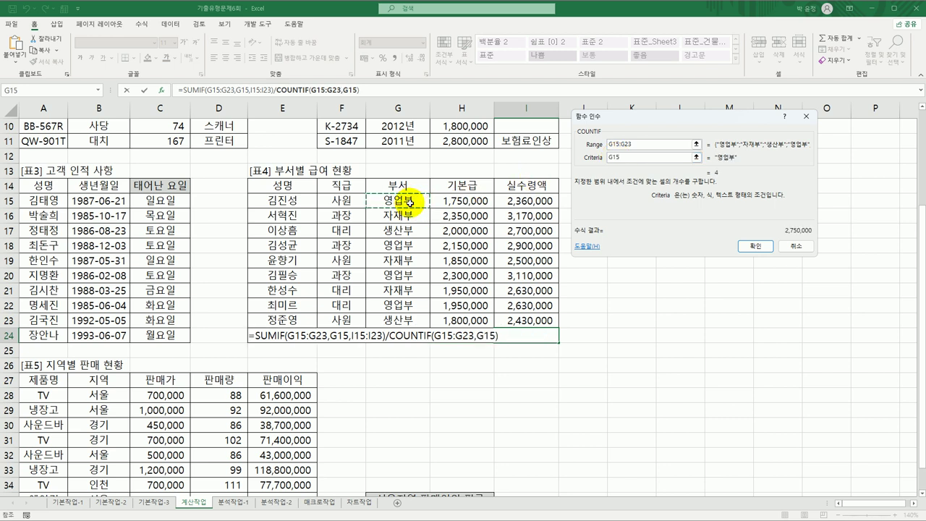
click(754, 245)
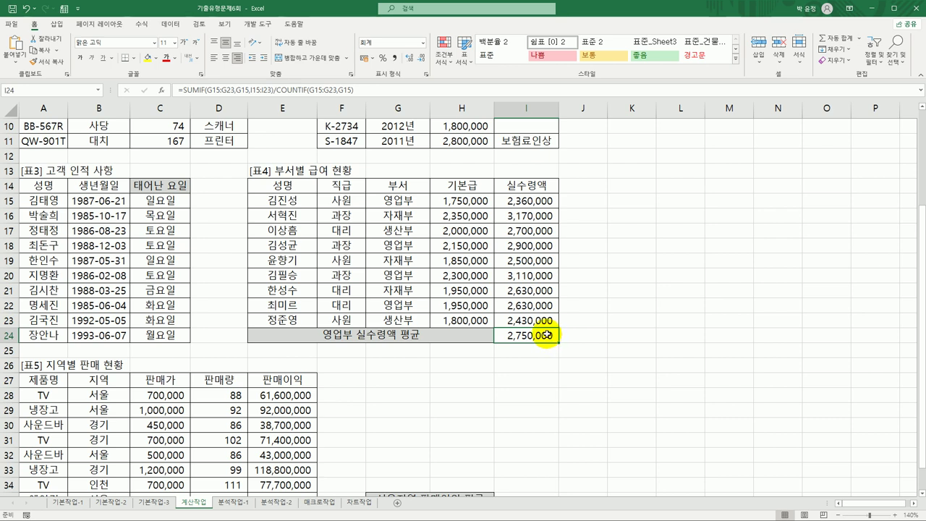
Replace the SUMIF criteria in the I24 formula with the text 영업부.
double_click(509, 340)
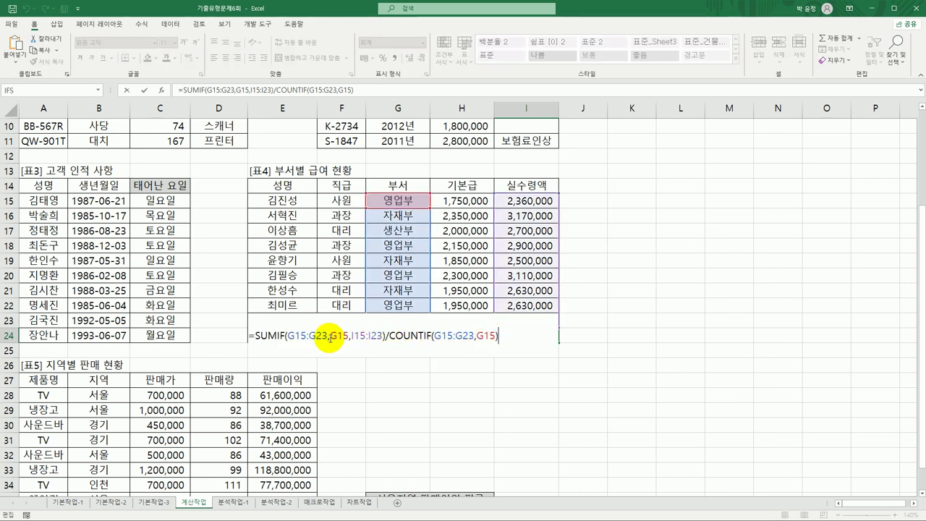
click(330, 336)
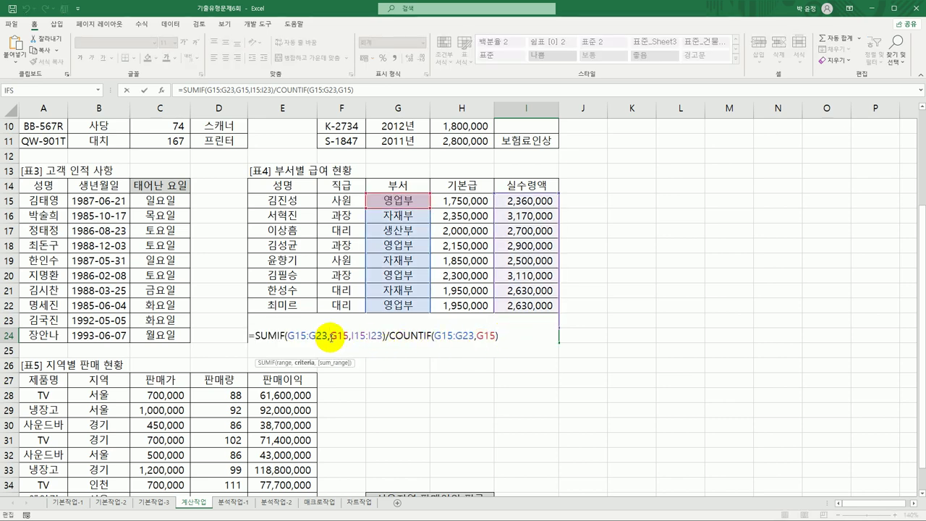
click(160, 90)
click(655, 151)
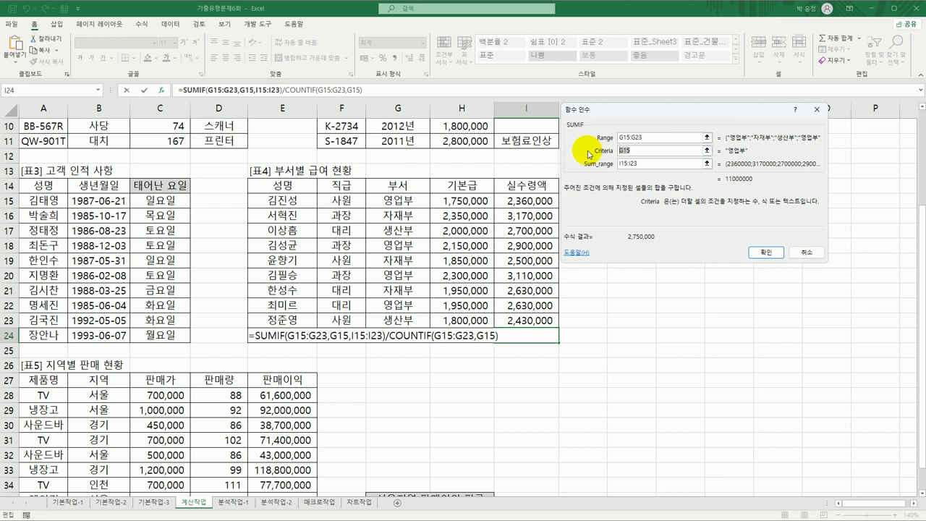
text(dud)
key(BackSpace)
key(BackSpace)
key(BackSpace)
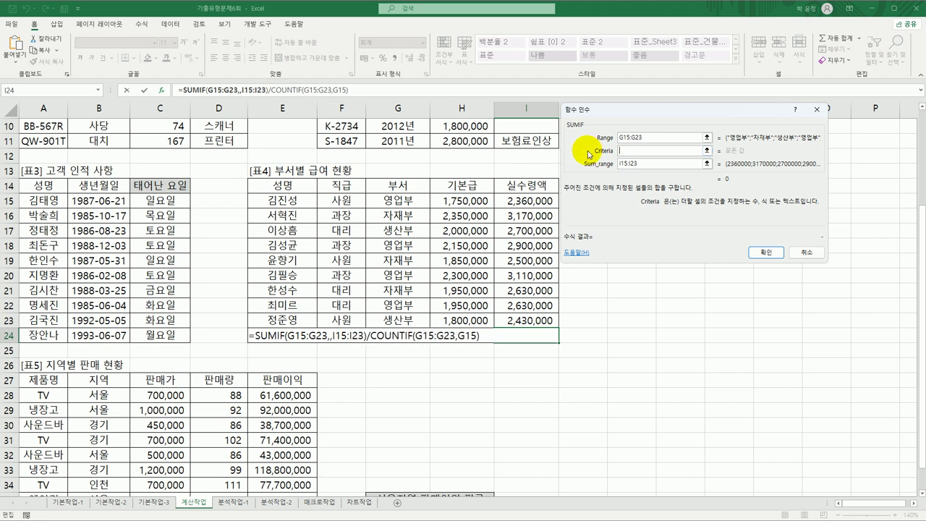
text(여업부)
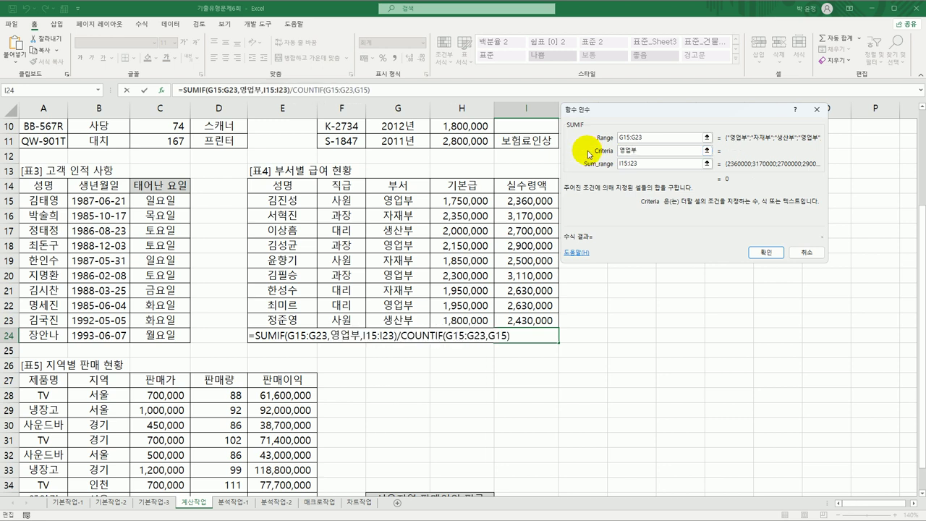
click(766, 252)
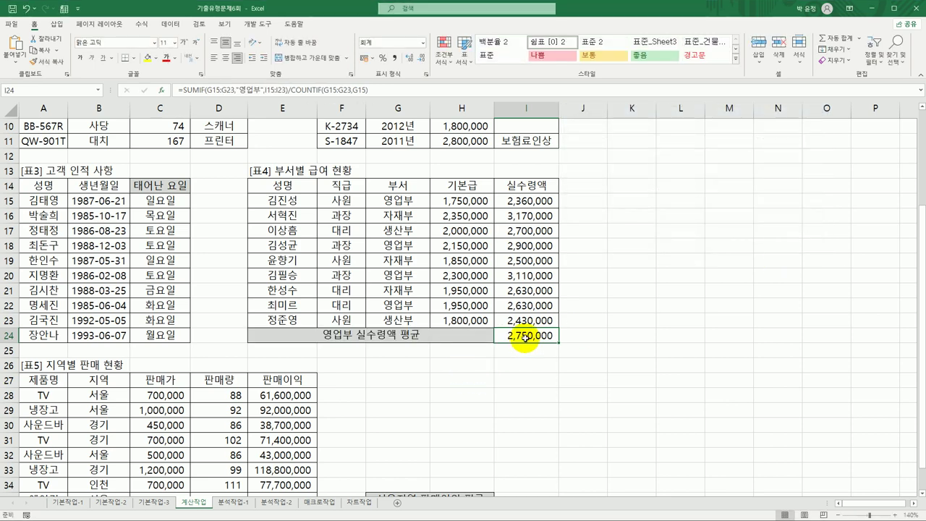
Replace the COUNTIF criteria in the I24 formula with the text 영업부.
double_click(525, 337)
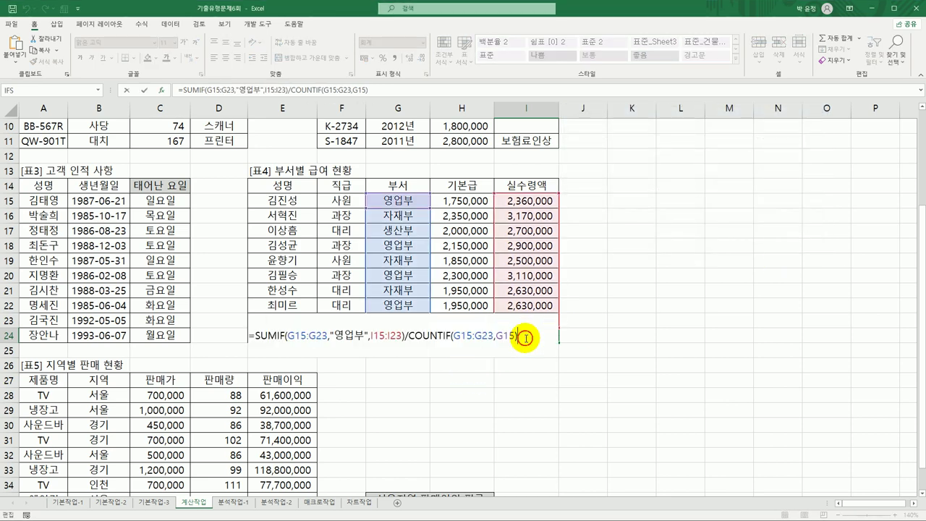
click(163, 94)
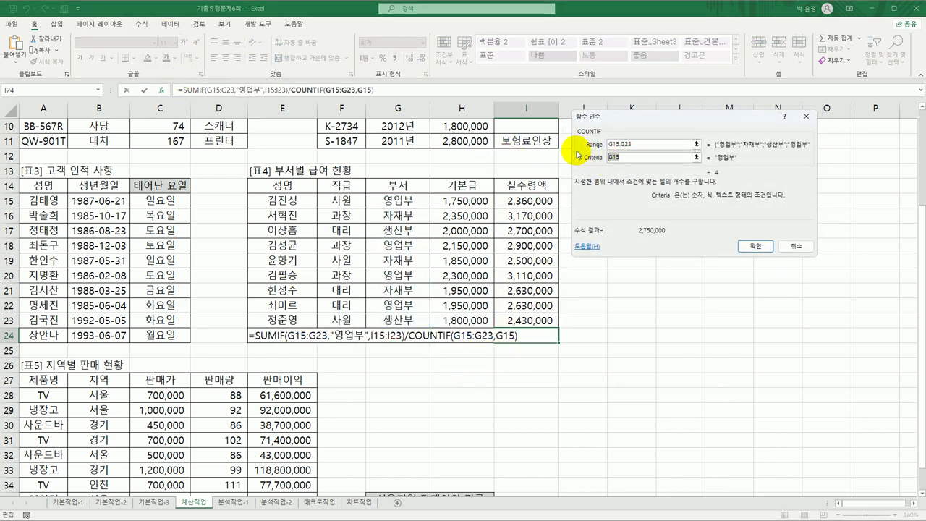
text(영ㅇ)
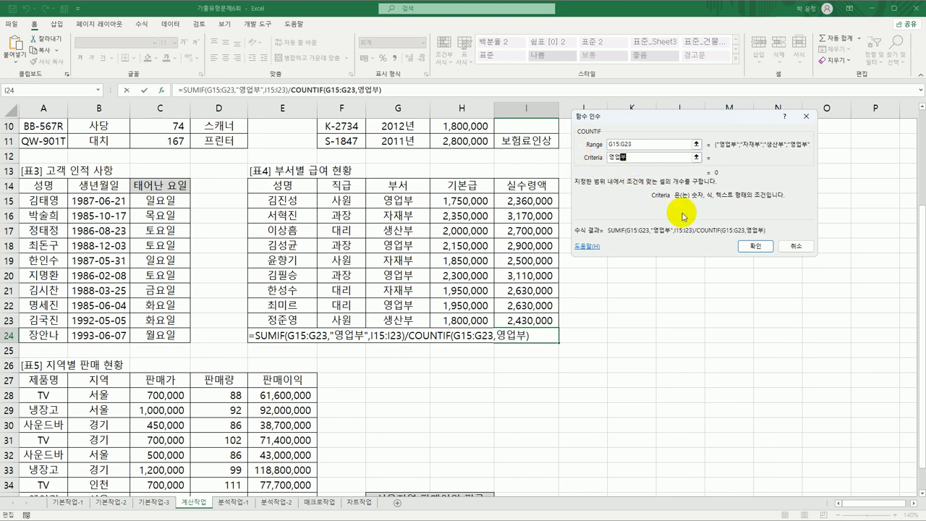
click(752, 246)
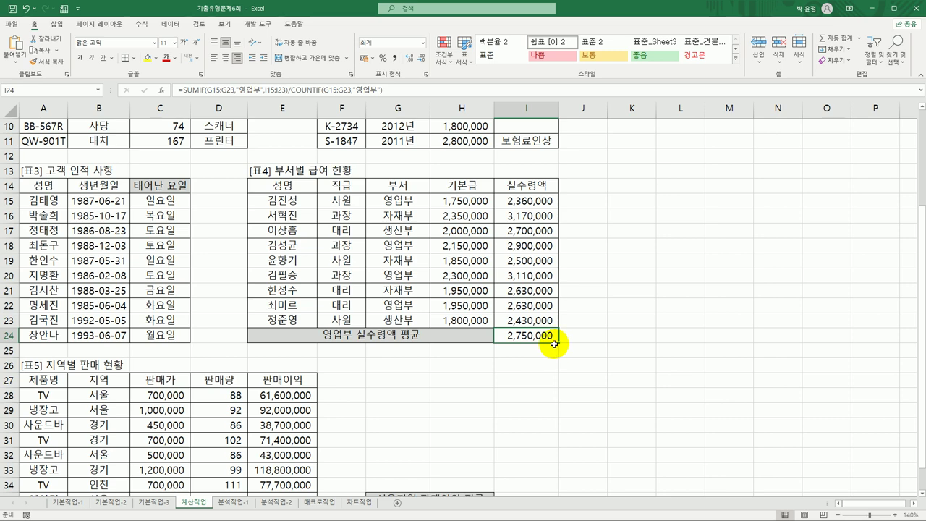
Start a DAVERAGE formula in G36 under 서울지역 판매이익 평균, with the 표5 range A27:E36 as database.
scroll(431, 330, down, 6)
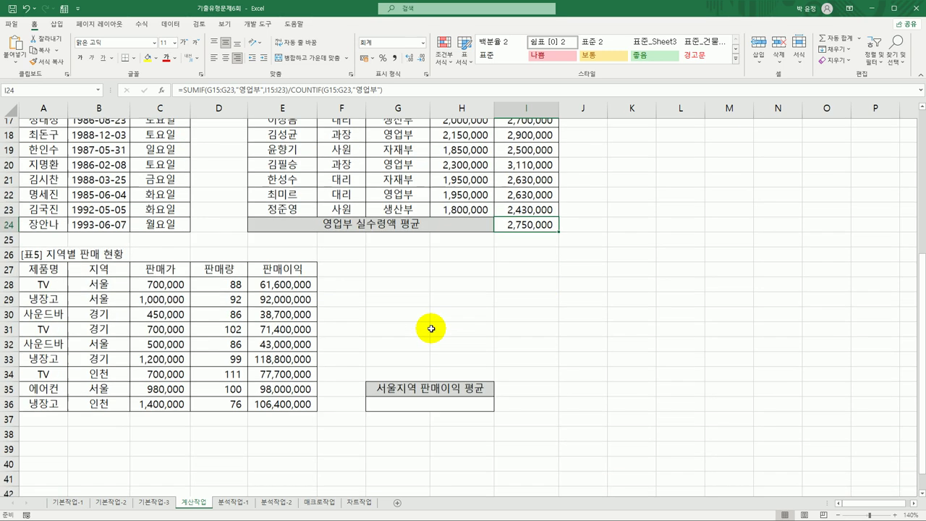
scroll(429, 327, up, 3)
click(435, 383)
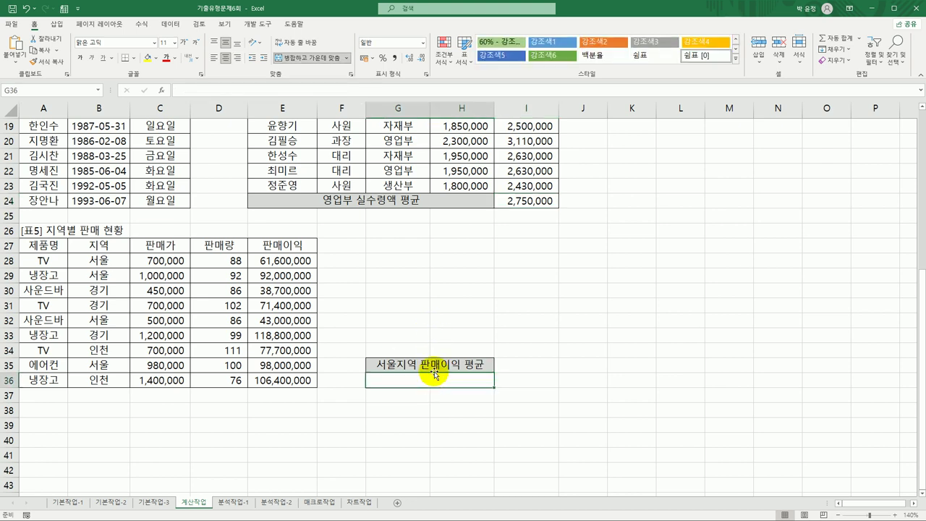
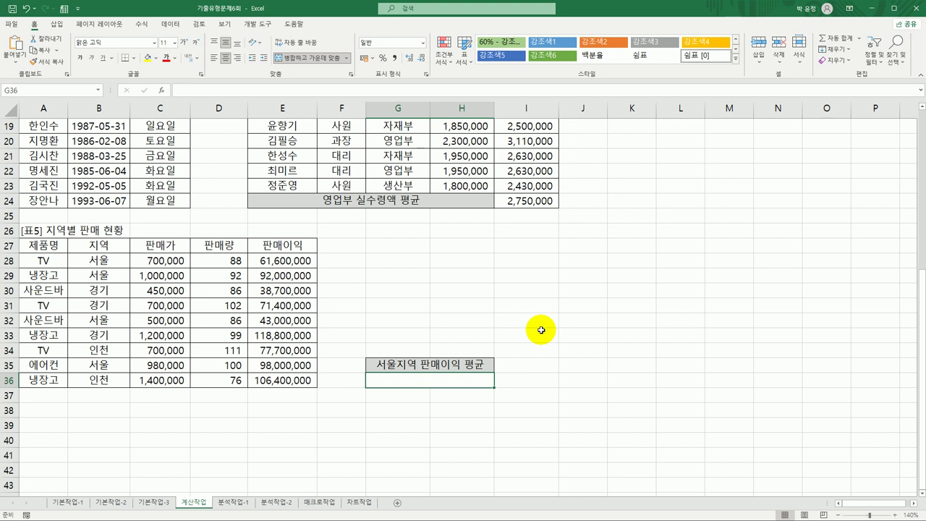
text(=d)
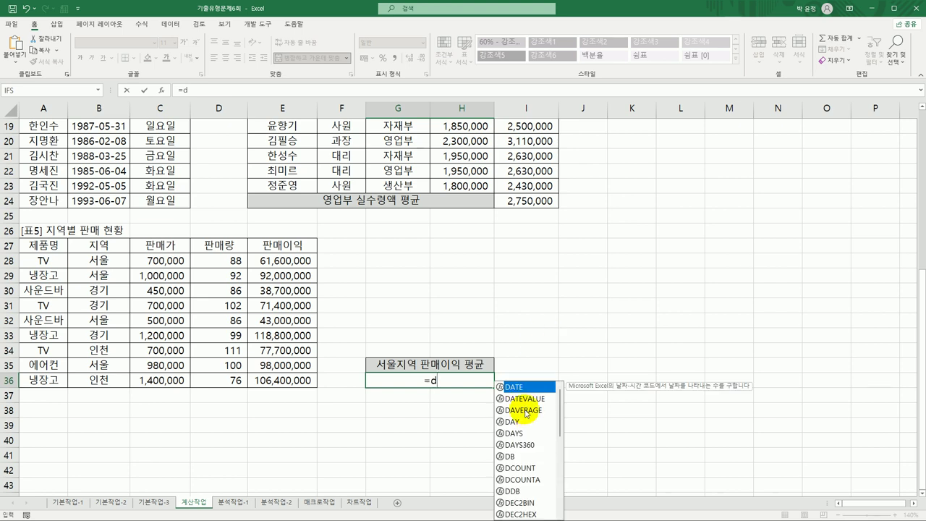
double_click(528, 410)
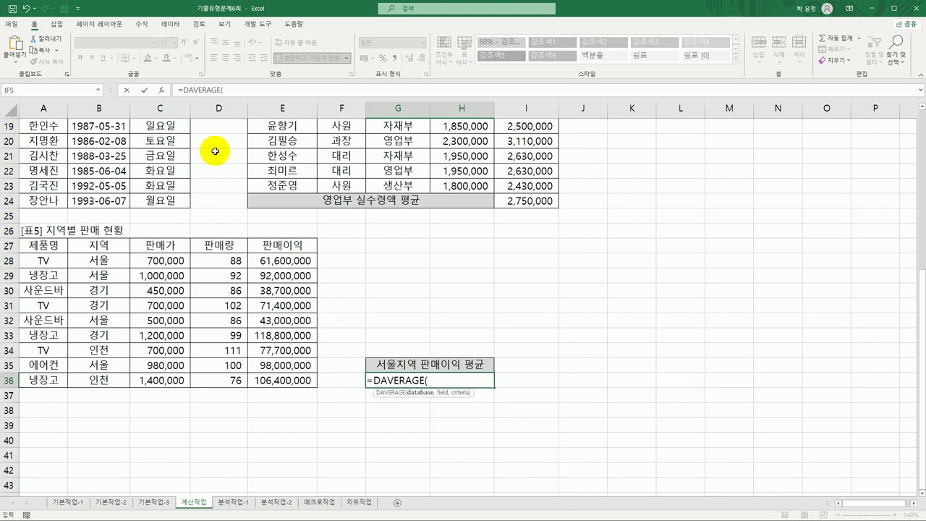
click(166, 92)
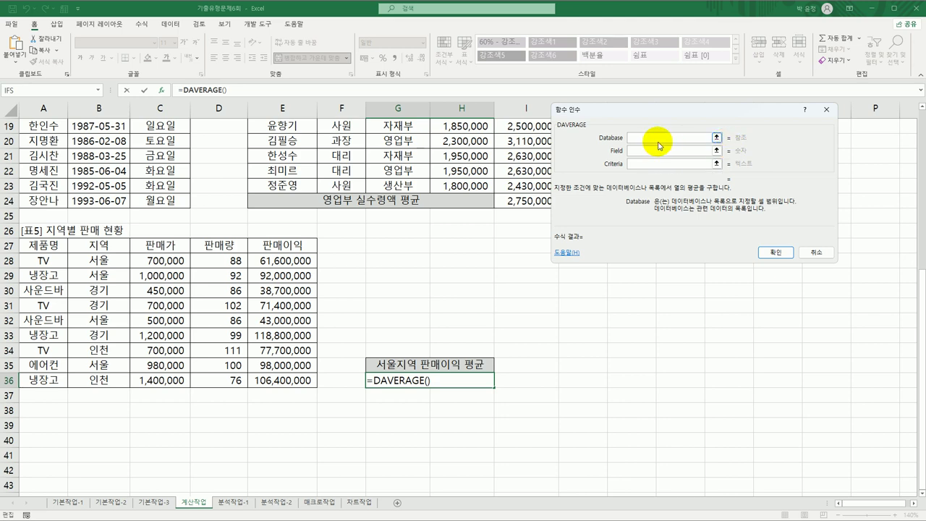
drag(649, 112, 550, 136)
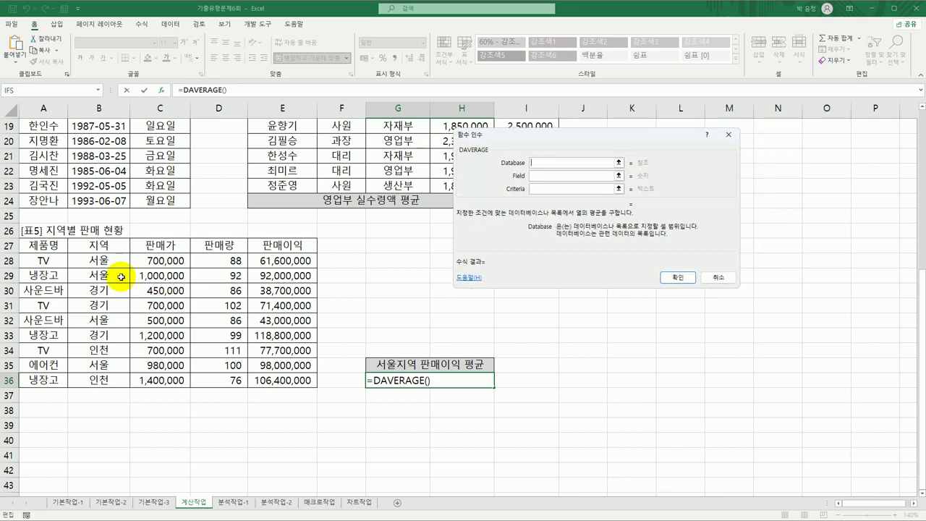
drag(54, 246, 311, 384)
Complete the DAVERAGE with field 5 for 판매이익 and criteria range B27:B28.
click(546, 175)
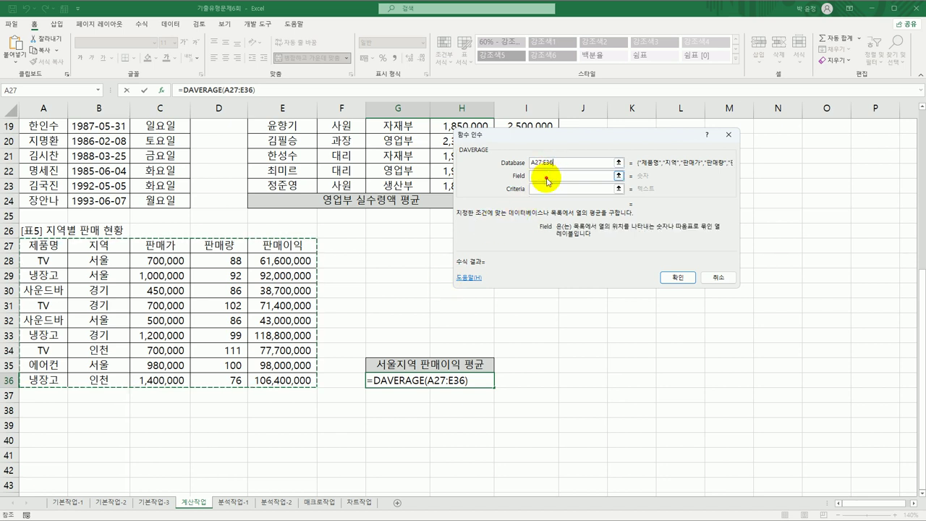
click(295, 244)
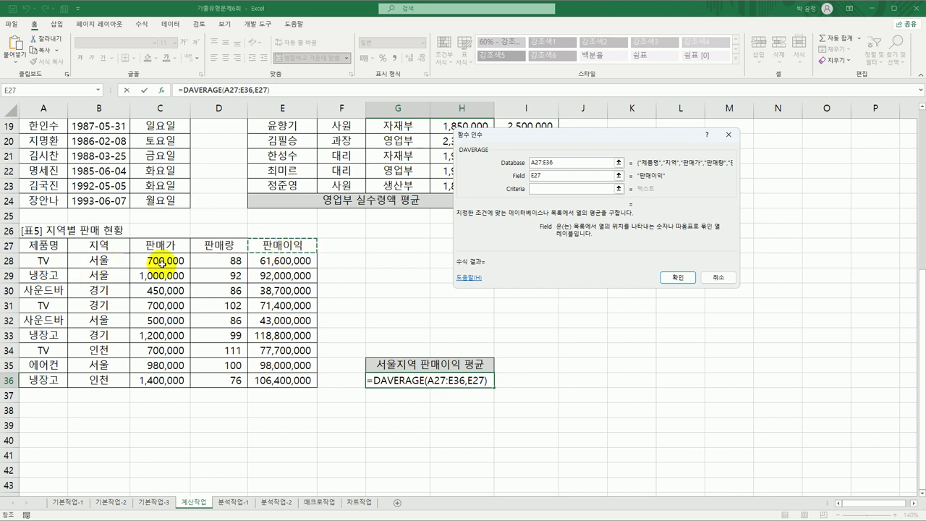
double_click(537, 175)
text(5)
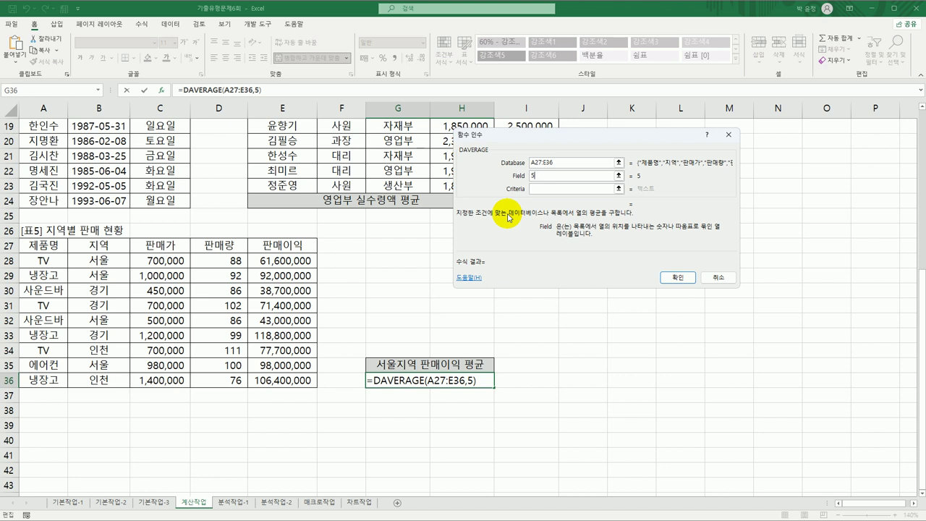
click(546, 189)
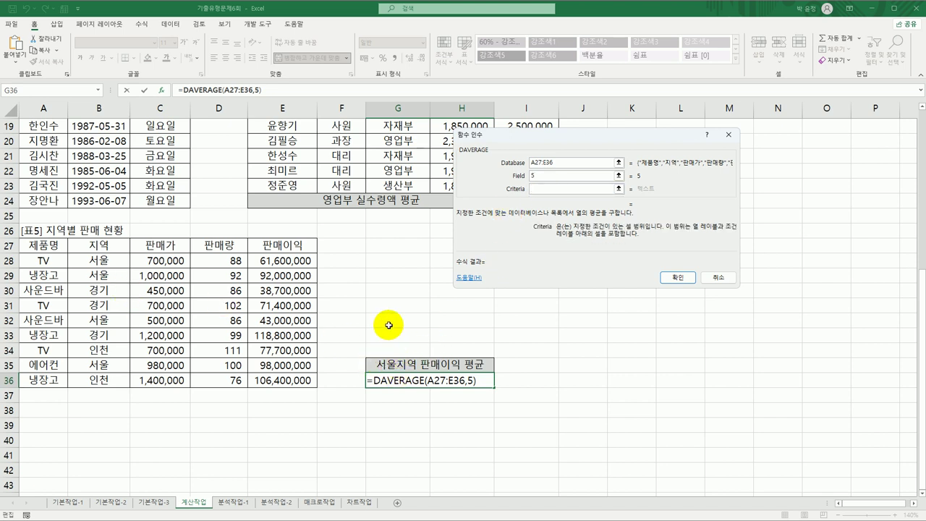
click(116, 243)
drag(115, 243, 116, 259)
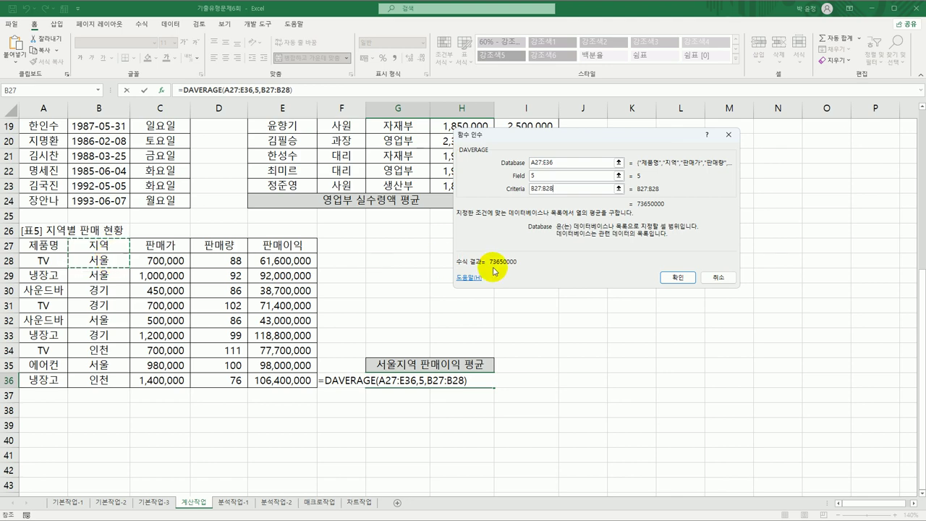
click(678, 277)
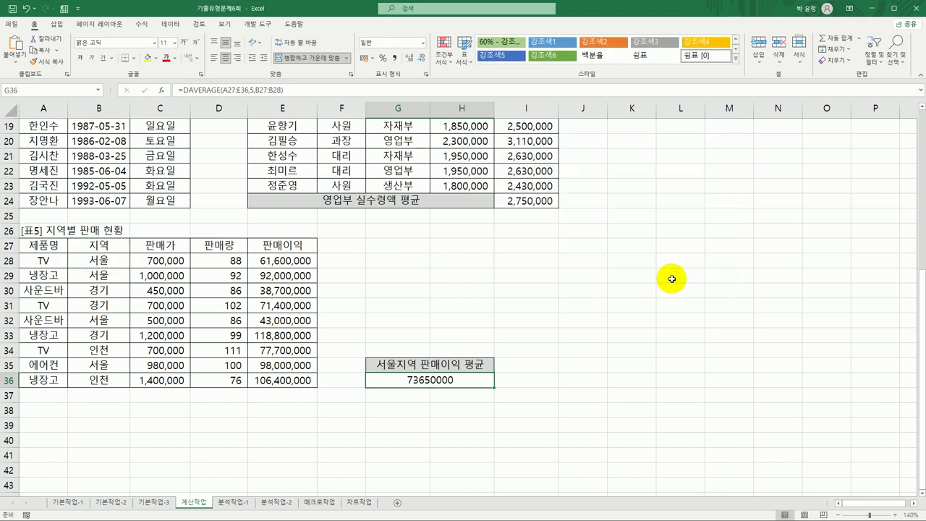
Wrap the DAVERAGE in G36 in a ROUNDUP function with -3 as the number of digits.
double_click(423, 384)
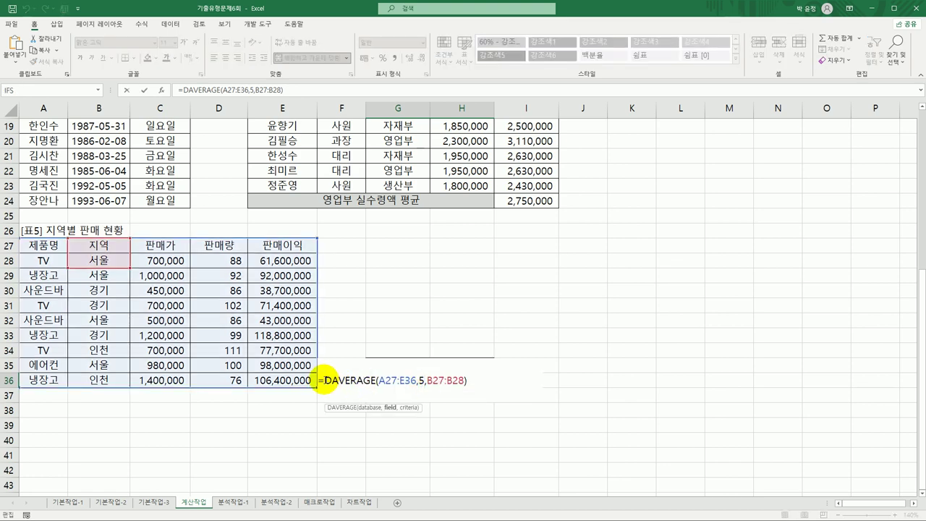
text(rou)
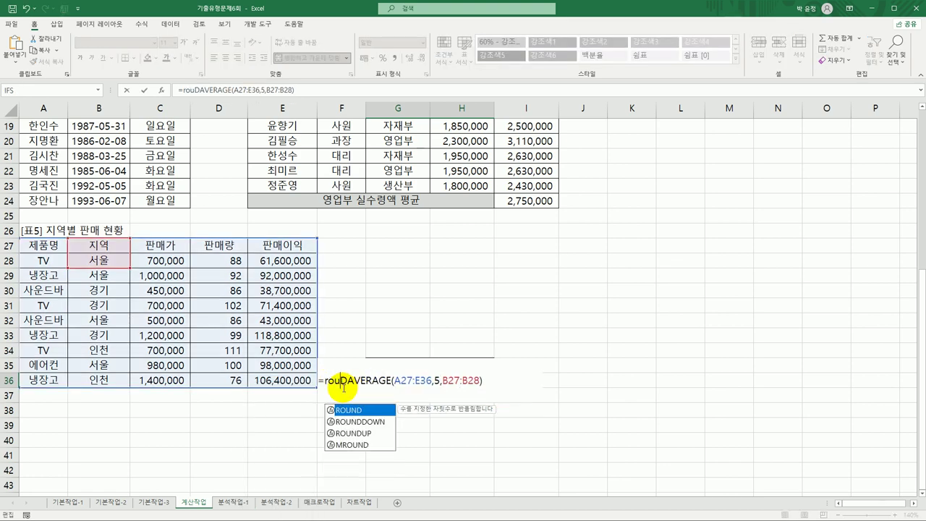
double_click(352, 433)
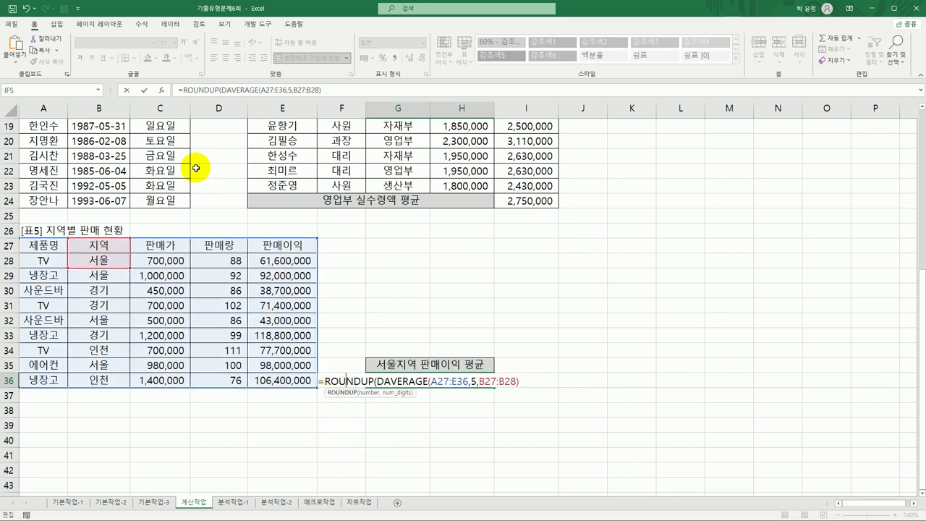
click(162, 90)
click(551, 182)
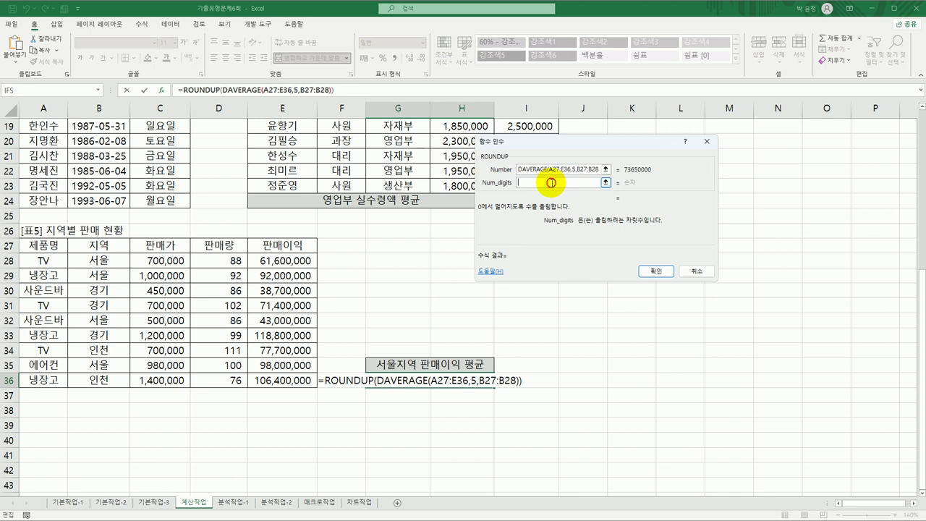
text(-1)
key(BackSpace)
text(2)
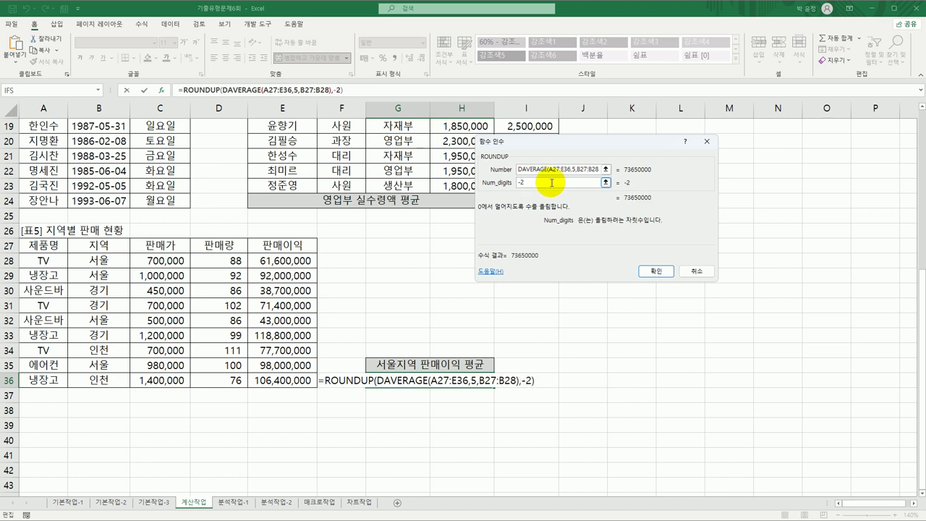
key(BackSpace)
text(3)
click(651, 272)
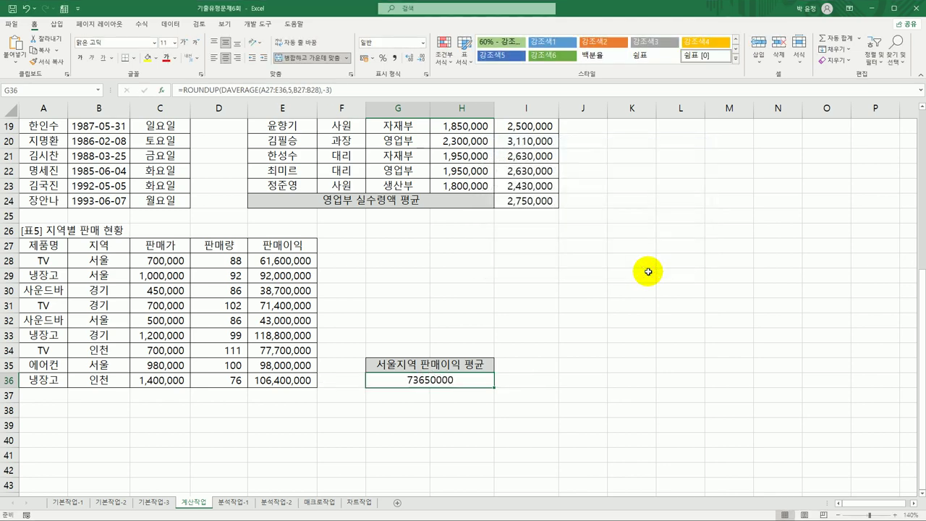
Append &"원" to the end of the ROUNDUP formula in G36.
double_click(483, 380)
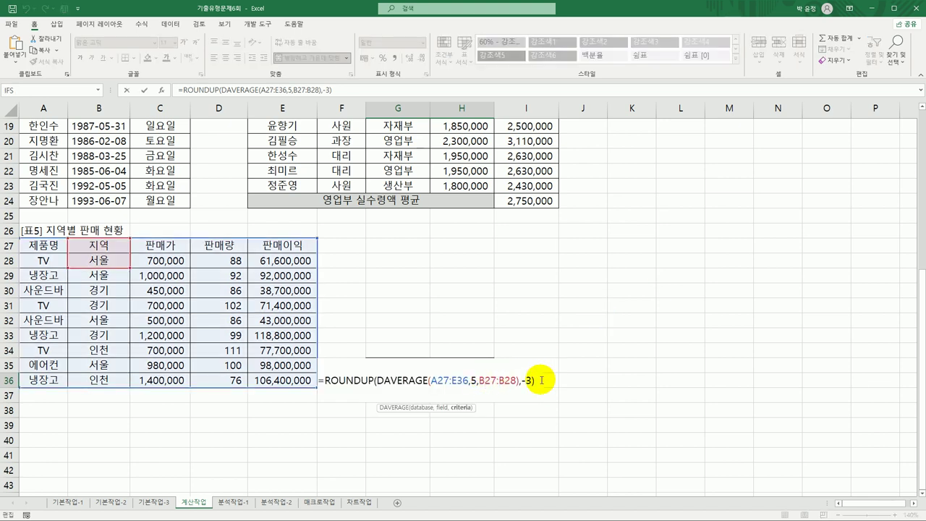
click(535, 379)
text(&)
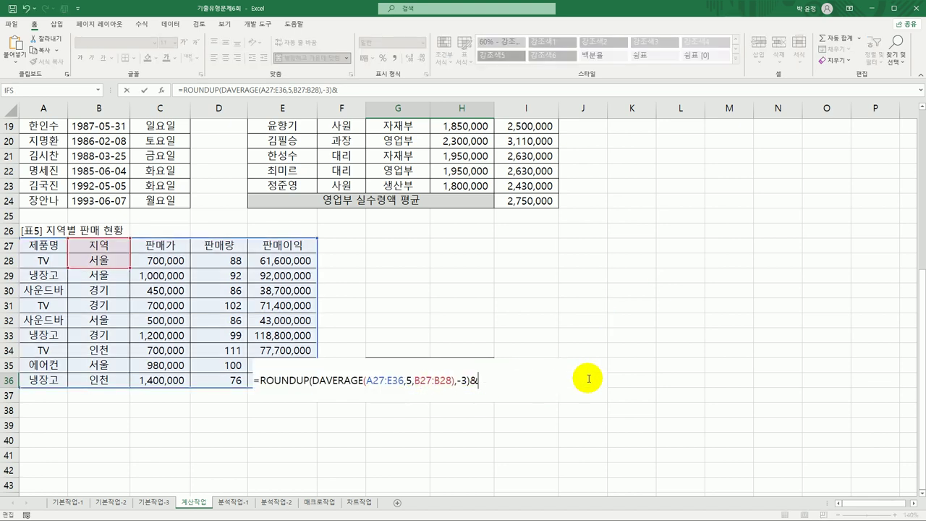
text("우)
text(원")
key(Return)
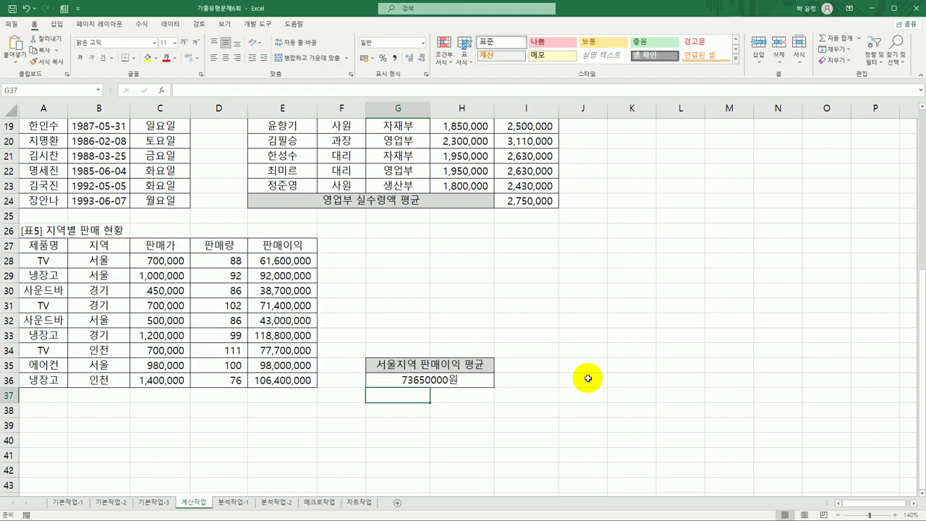
click(467, 379)
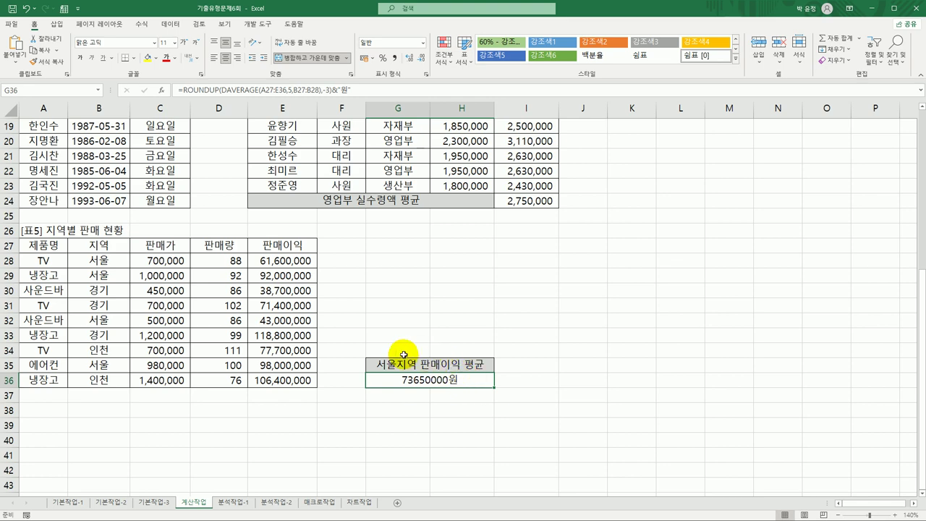
On the 분석작업-1 sheet, insert a pivot table from the data range A3:F18, placed at H3 of the existing worksheet.
click(245, 505)
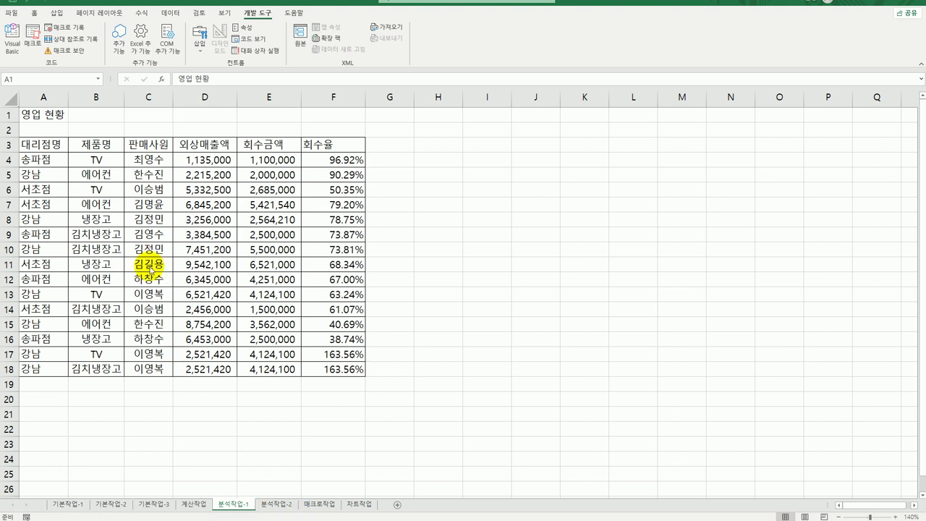
click(50, 144)
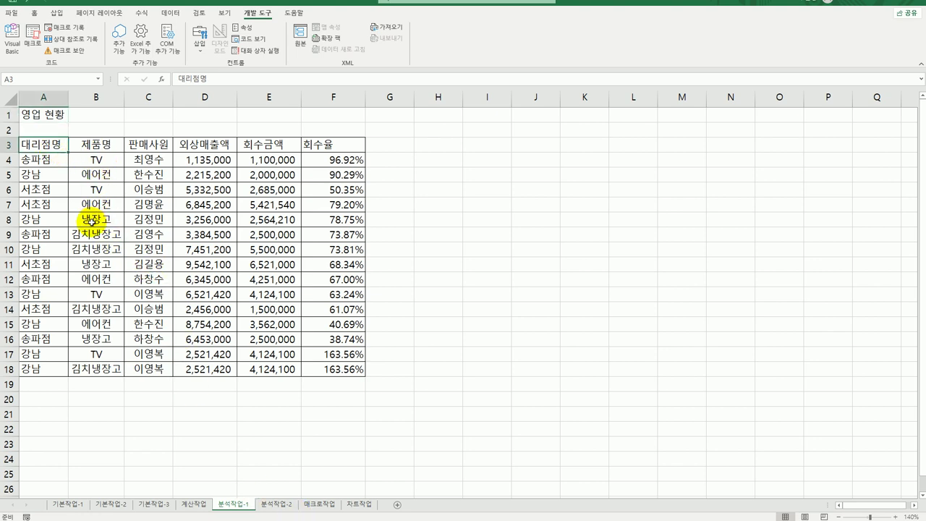
click(56, 13)
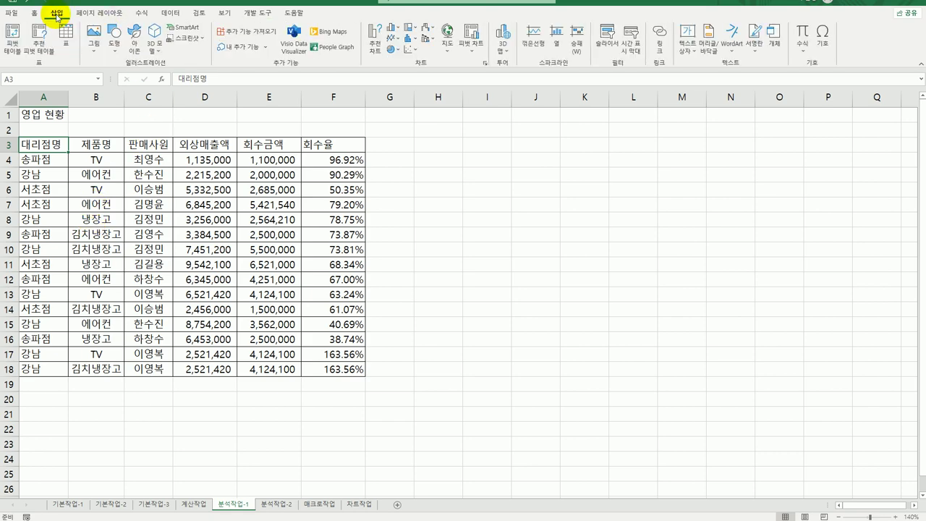
click(13, 41)
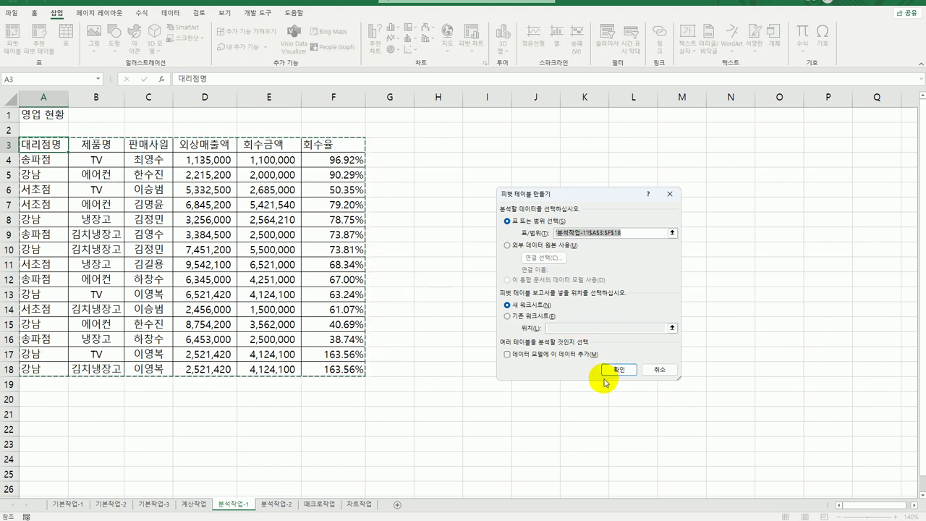
click(538, 319)
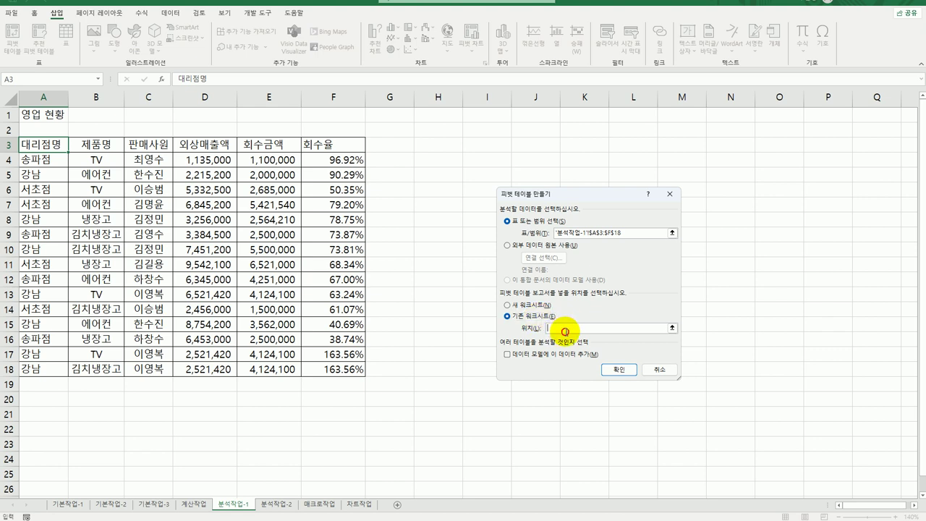
click(443, 149)
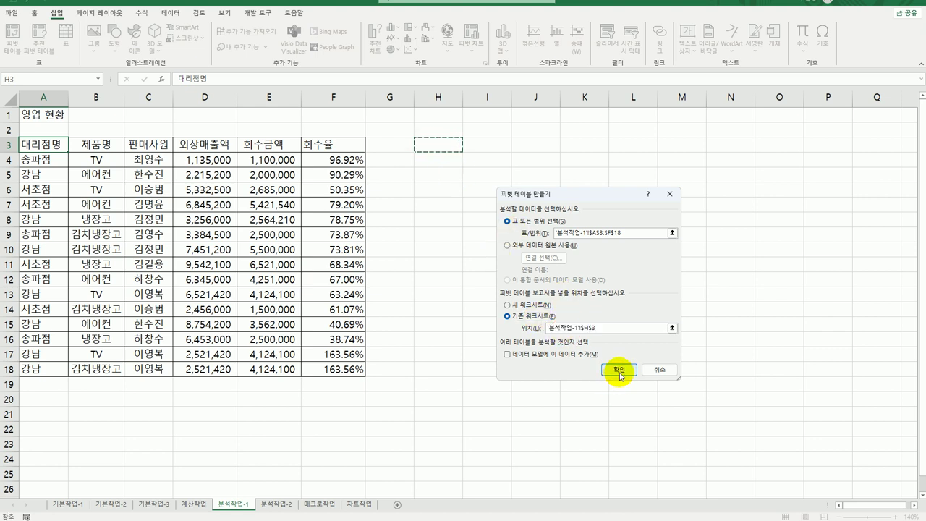
click(619, 371)
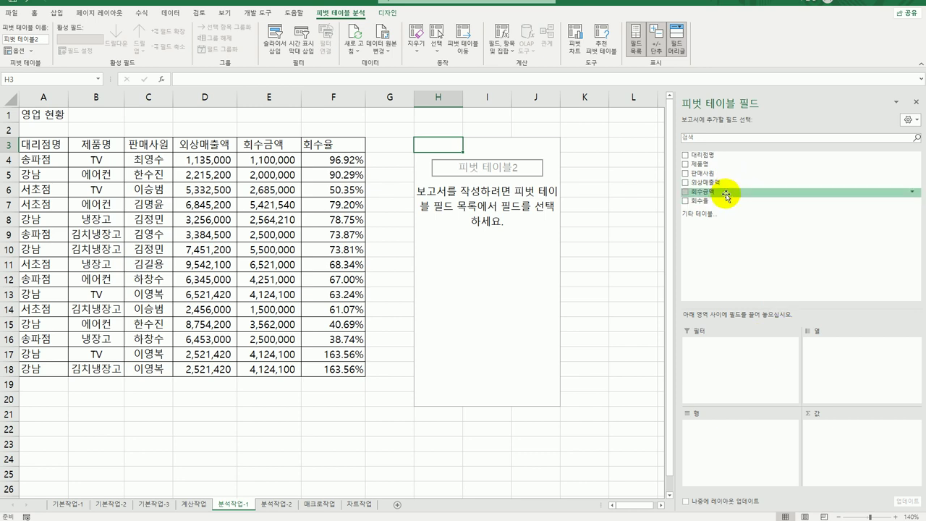
Lay out the pivot table with 대리점명 and 판매사원 as rows, 제품명 as columns and 외상매출액 as values.
drag(715, 161, 722, 440)
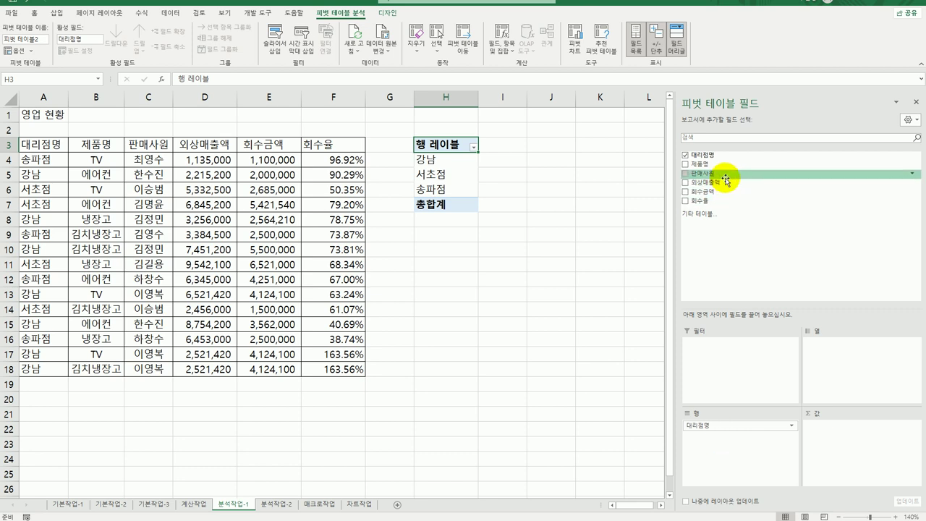
drag(720, 173, 729, 467)
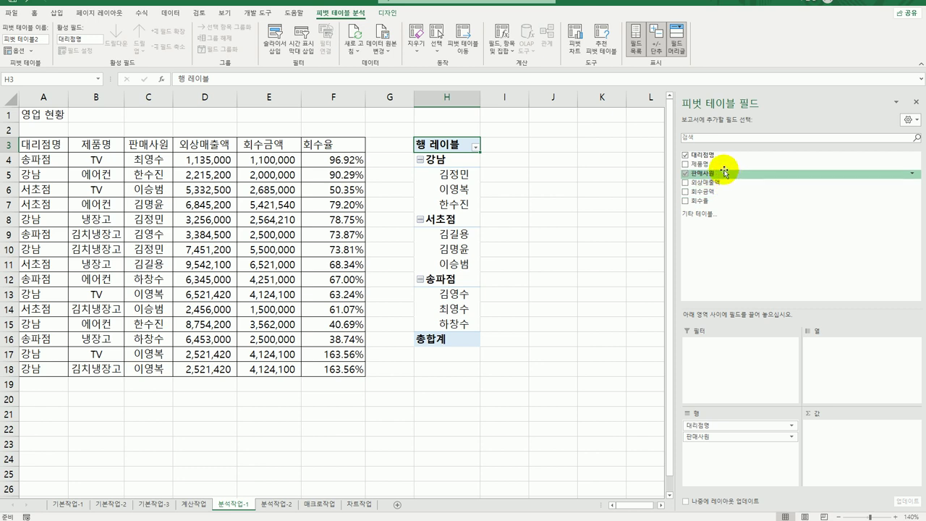
drag(726, 163, 847, 392)
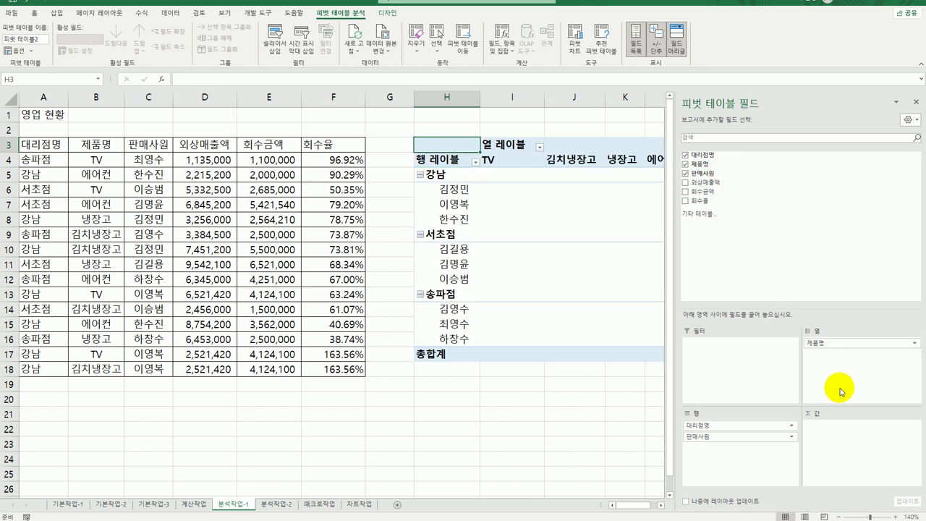
drag(780, 182, 849, 467)
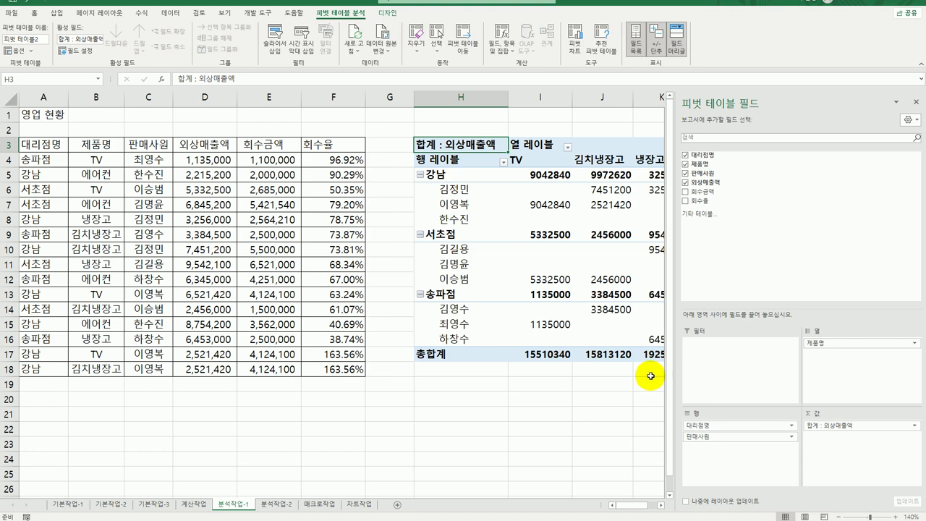
Set the pivot table's grand totals to show for columns only (열의 총합계만 설정).
click(528, 239)
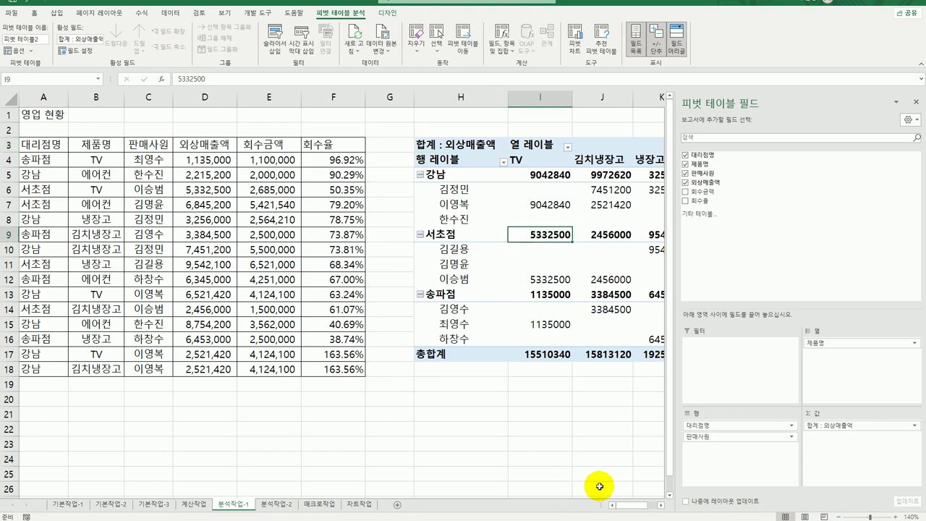
click(661, 505)
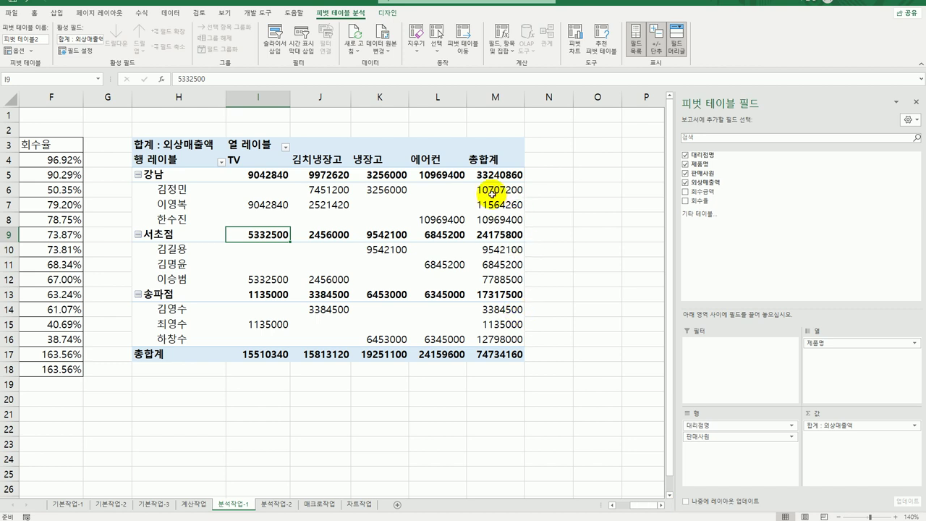
click(502, 174)
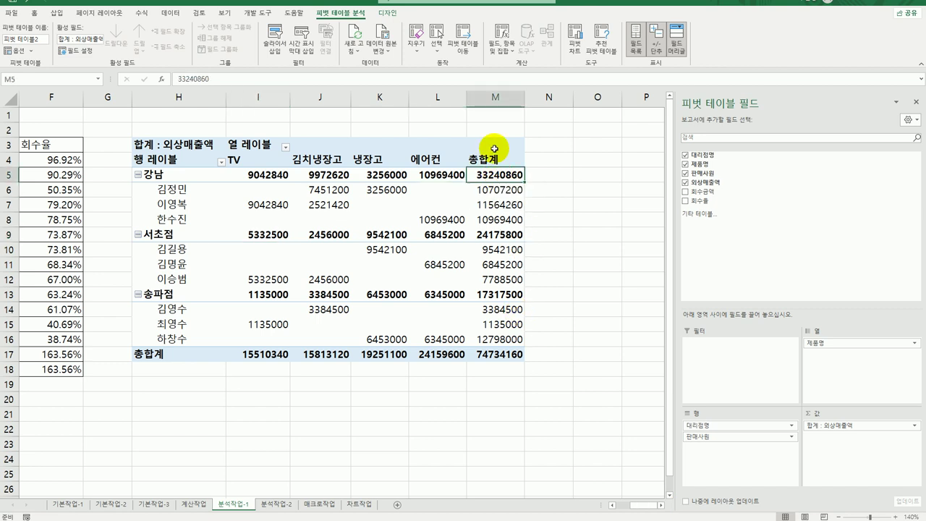
click(384, 14)
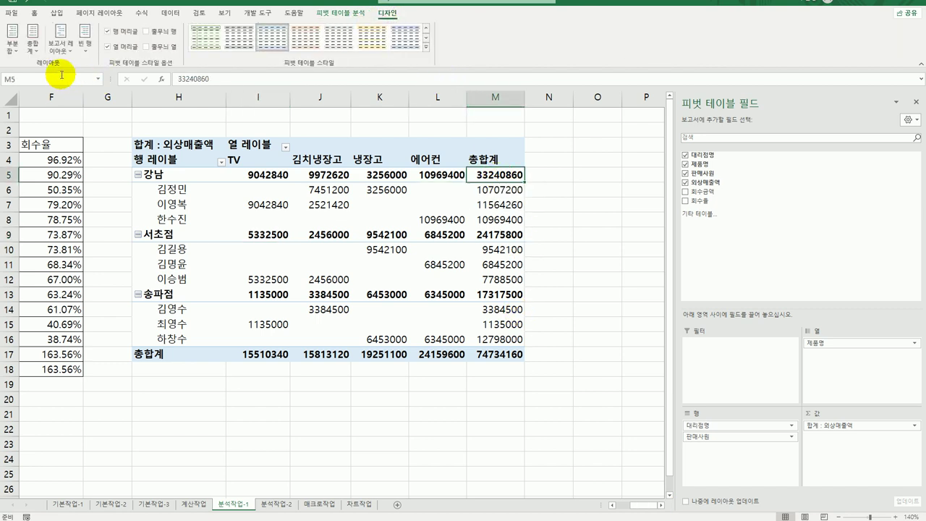
click(33, 42)
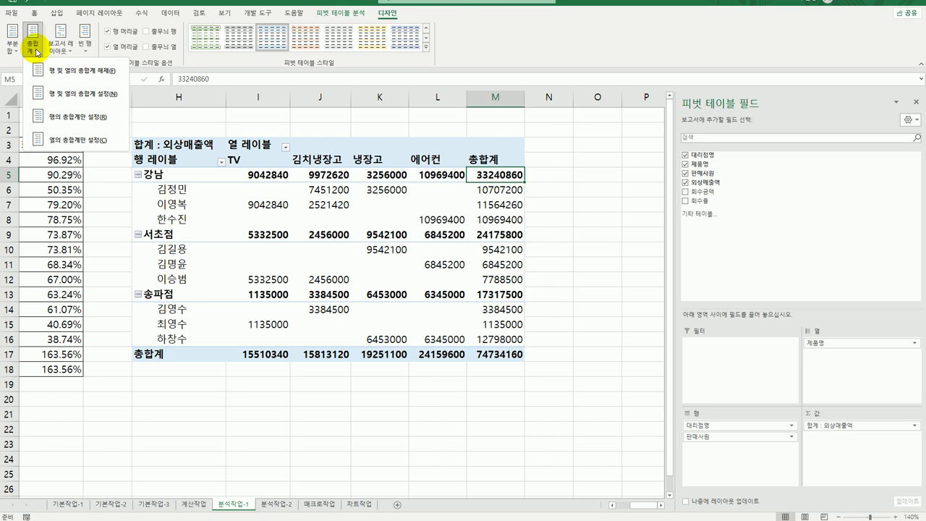
click(62, 142)
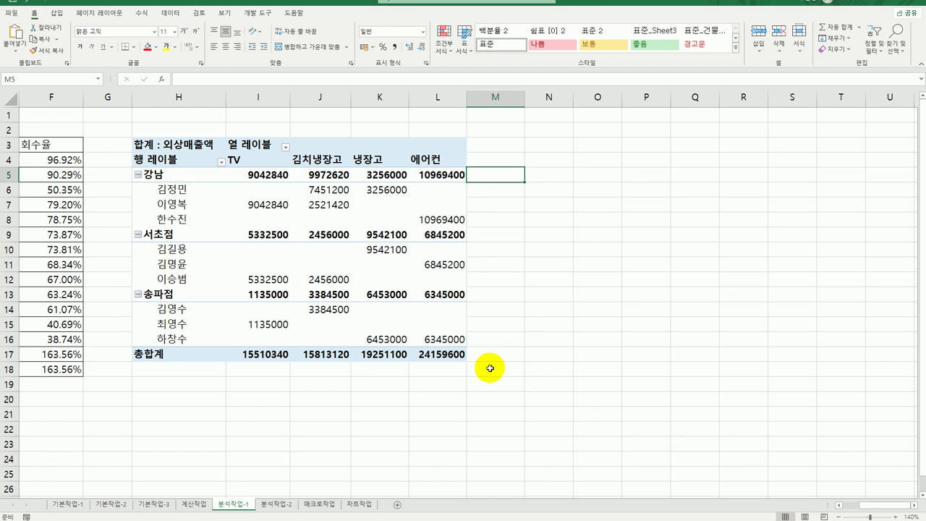
Show the pivot table in outline form (개요 형식) with all subtotals at the end of each group.
click(316, 220)
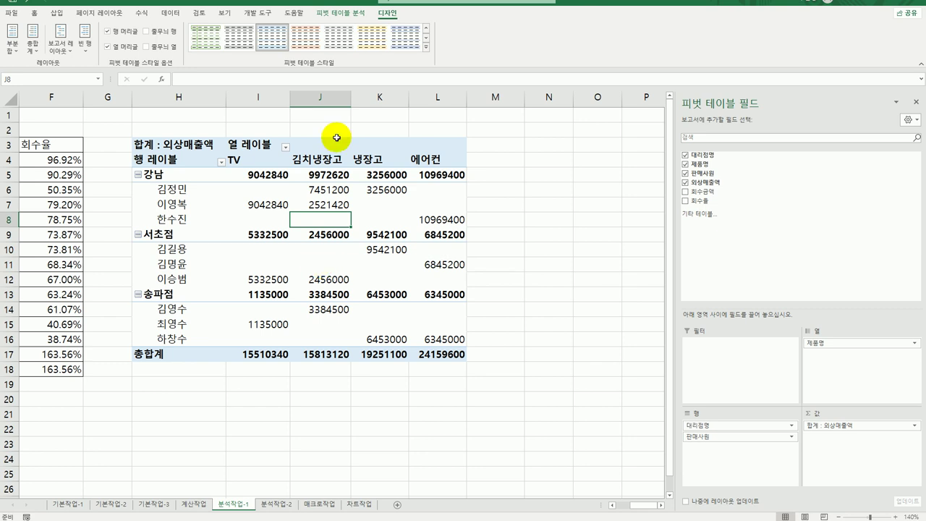
click(60, 51)
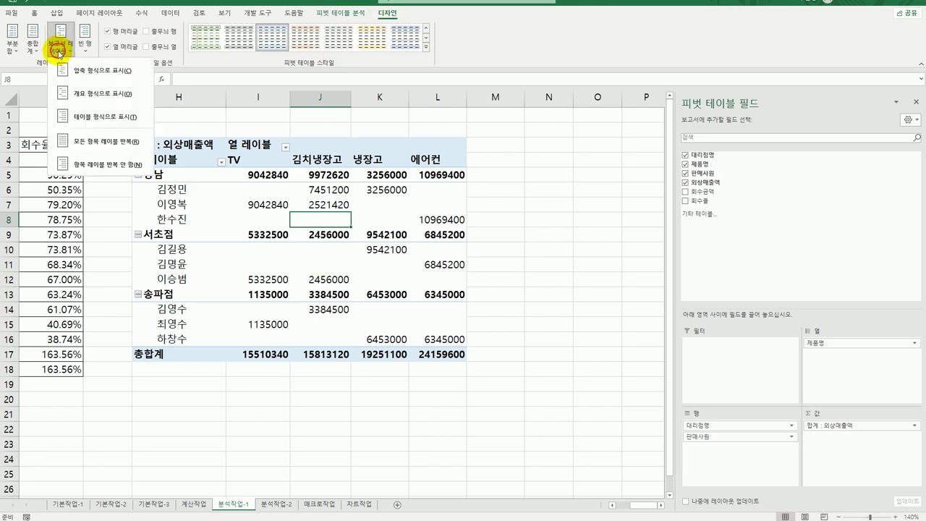
click(66, 93)
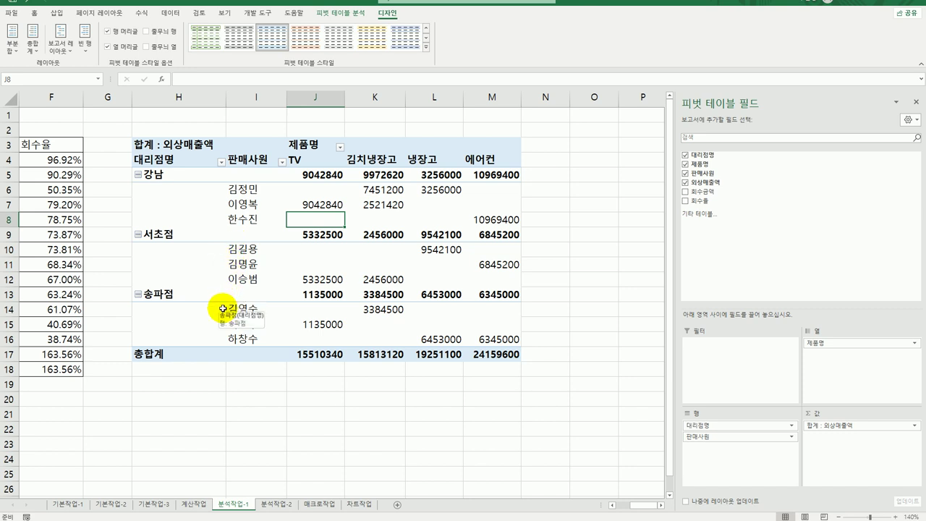
click(13, 48)
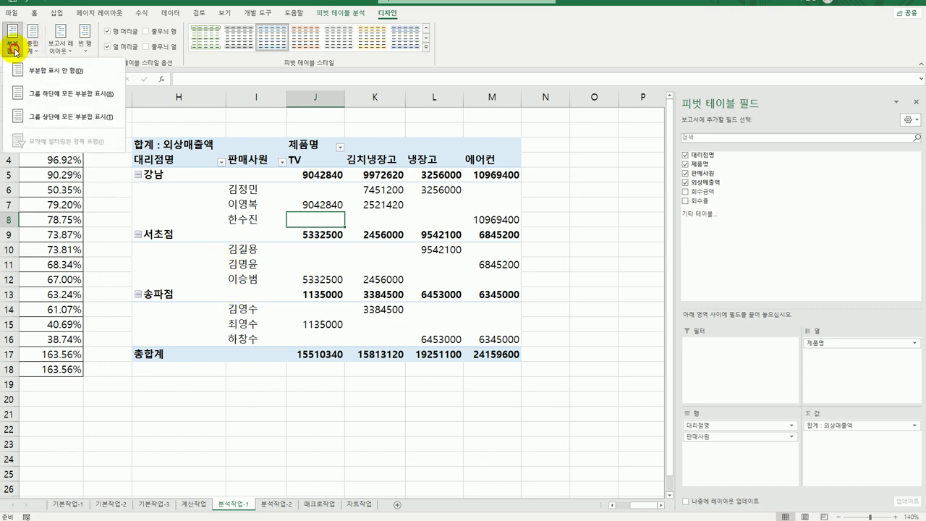
click(41, 99)
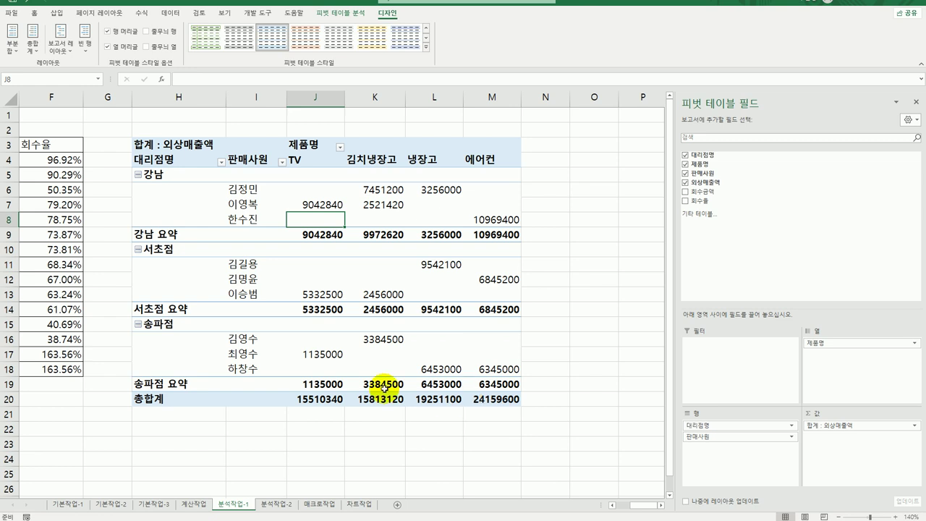
In the value field settings for 외상매출액, choose 평균 as the summary calculation.
click(175, 148)
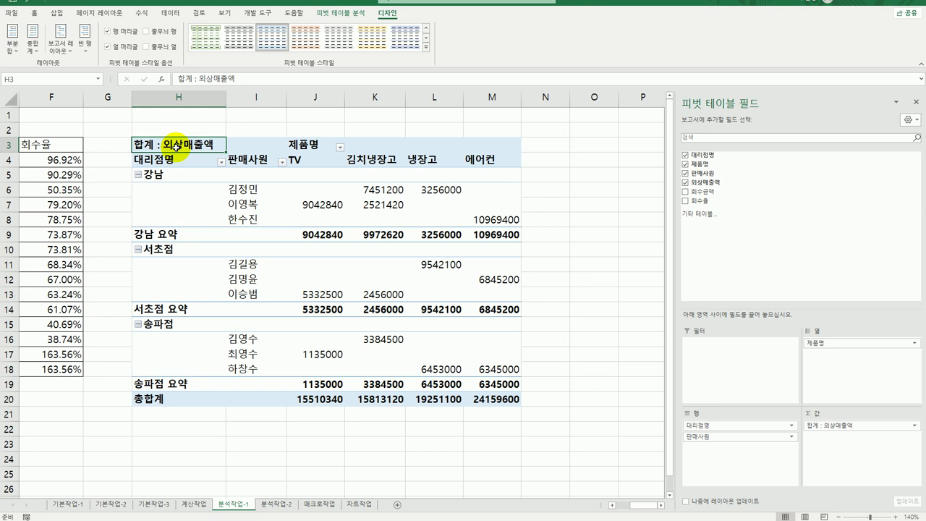
right_click(176, 147)
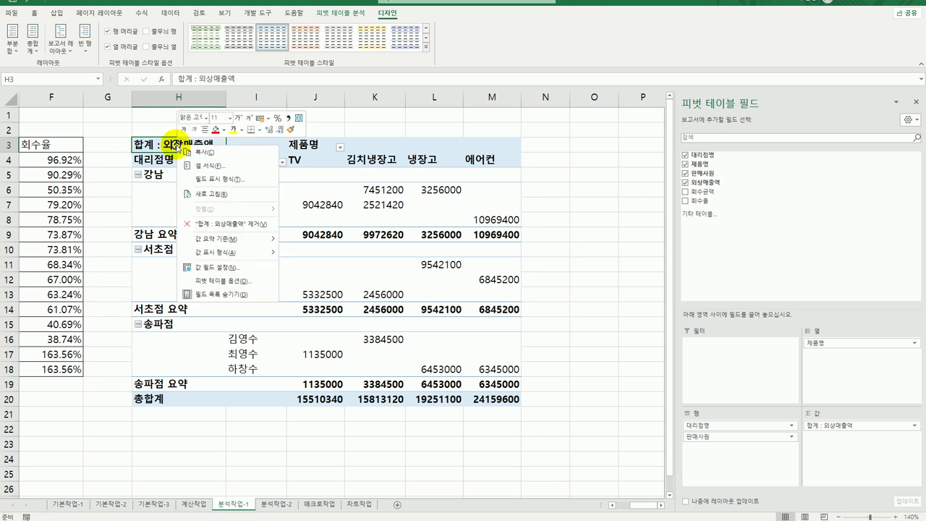
click(230, 268)
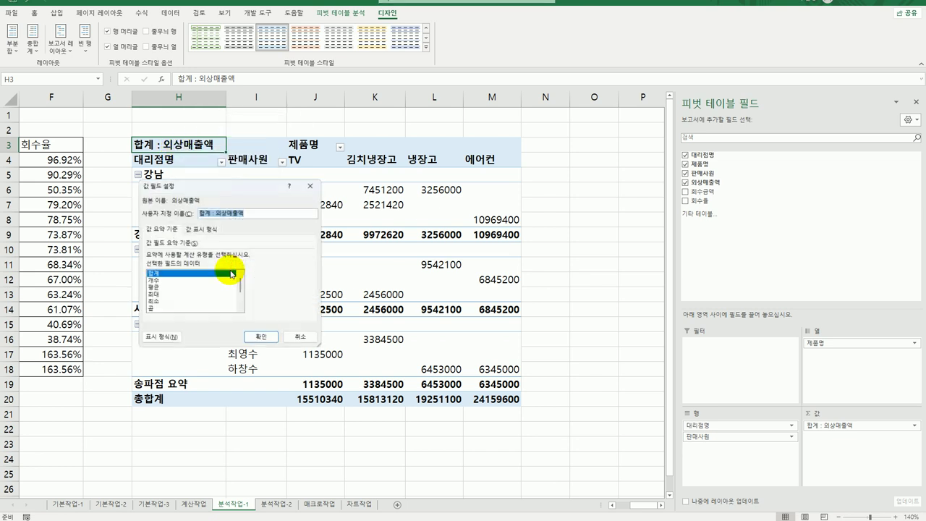
drag(243, 184, 475, 189)
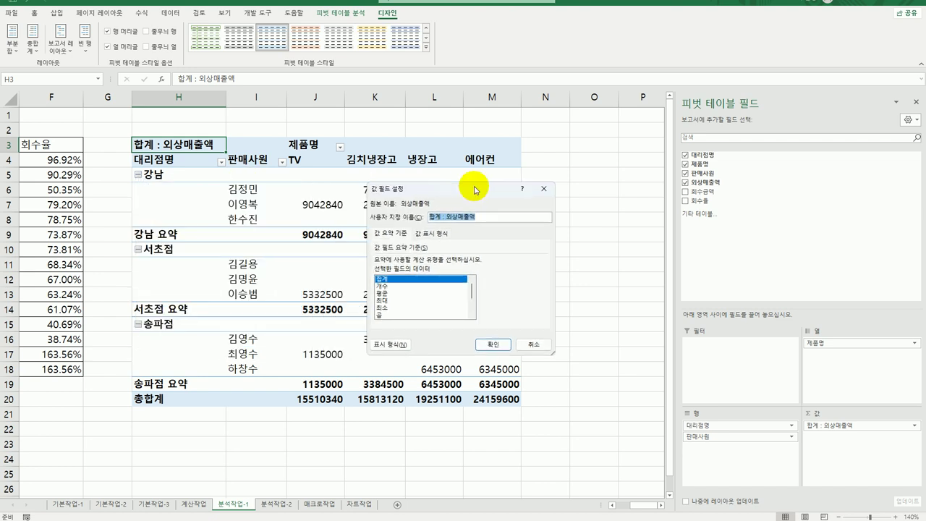
click(413, 293)
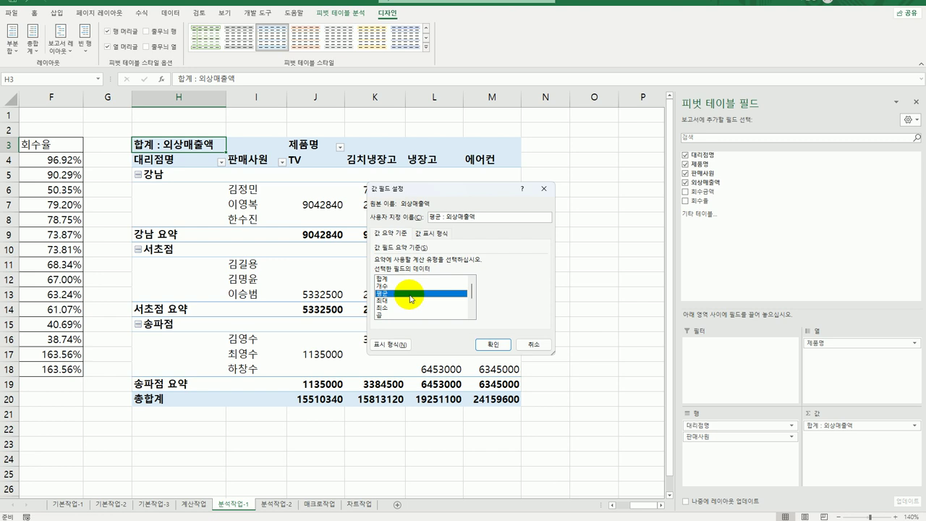
Format the 외상매출액 value field as 숫자 with the 1000 단위 구분 기호 and one decimal place, and apply the field settings.
click(389, 345)
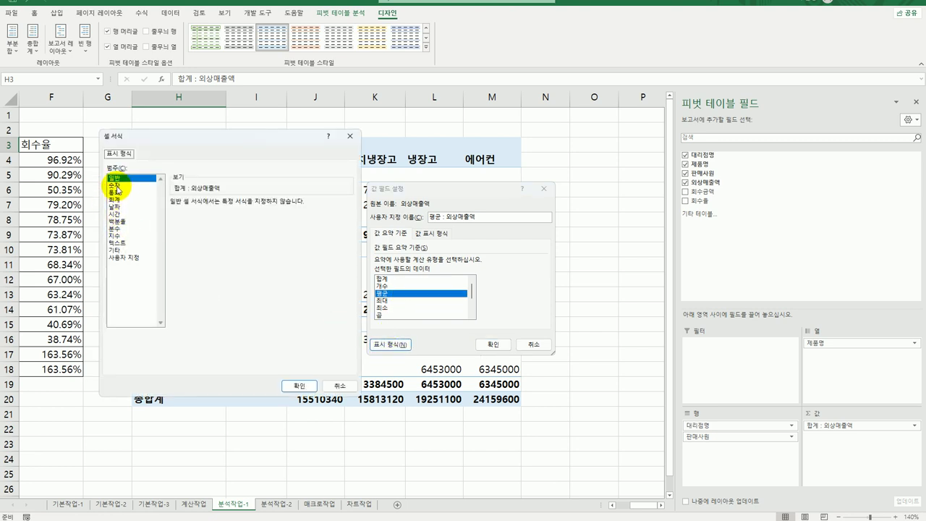
click(123, 186)
click(185, 216)
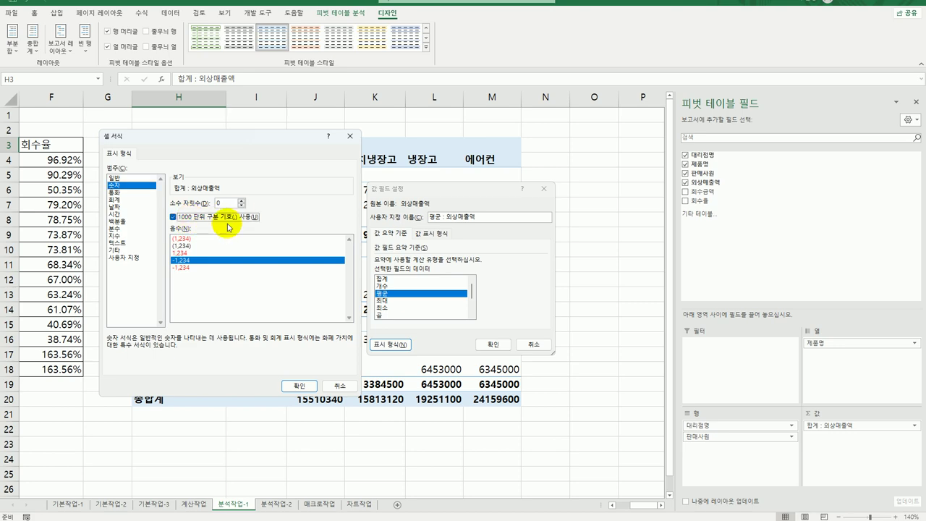
click(297, 385)
click(492, 345)
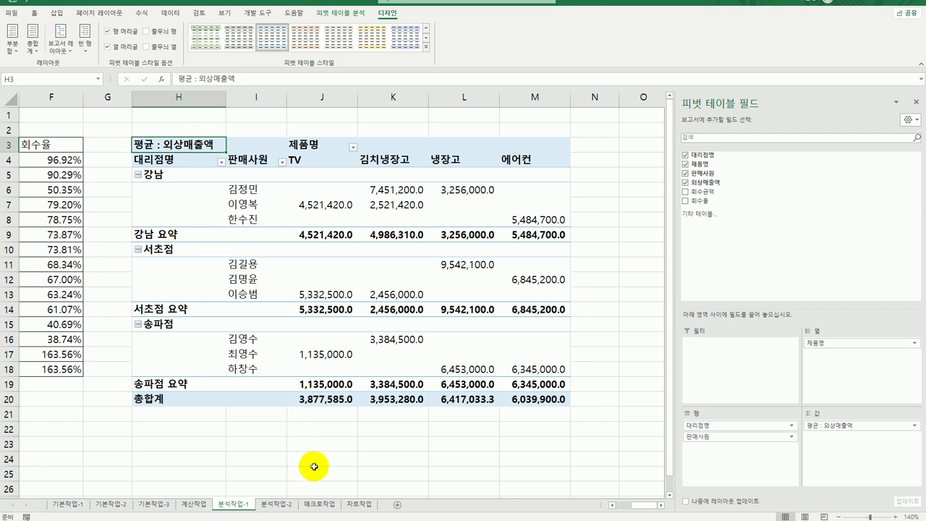
drag(311, 402, 524, 399)
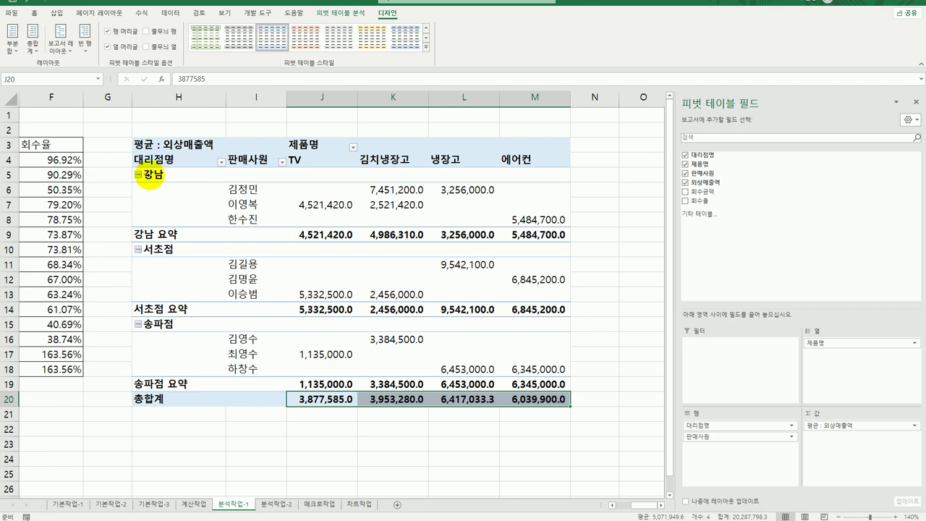
click(166, 144)
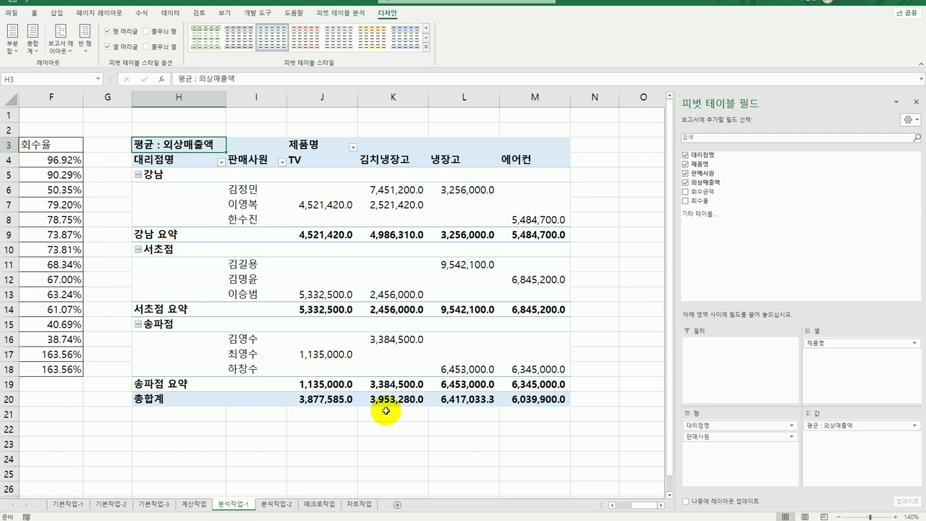
click(333, 400)
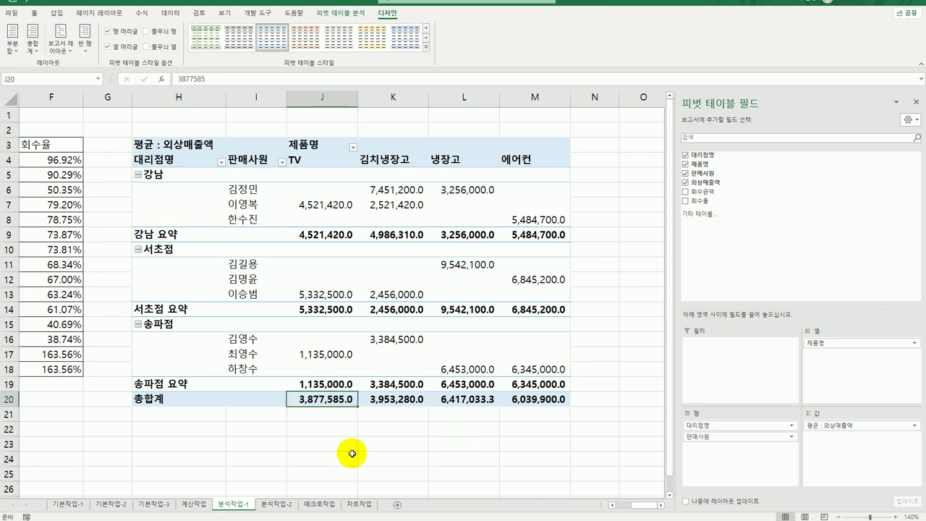
click(387, 398)
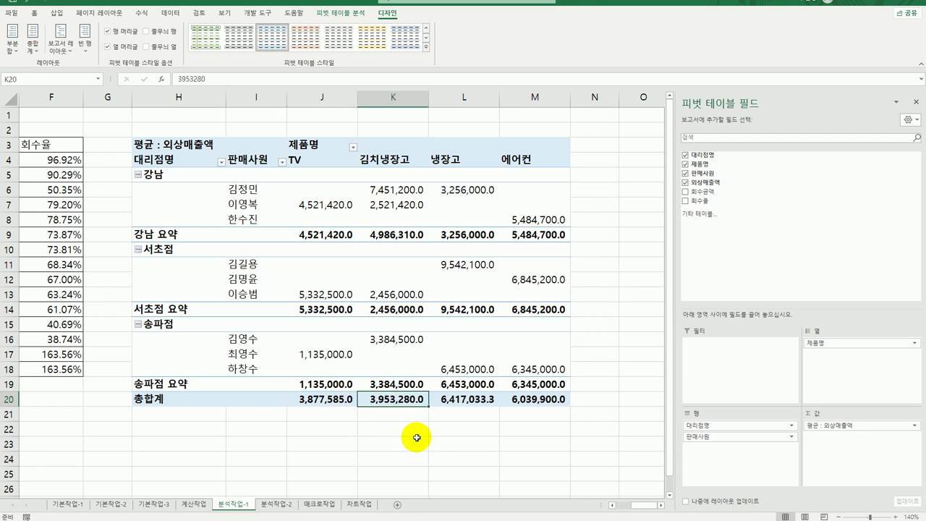
click(535, 403)
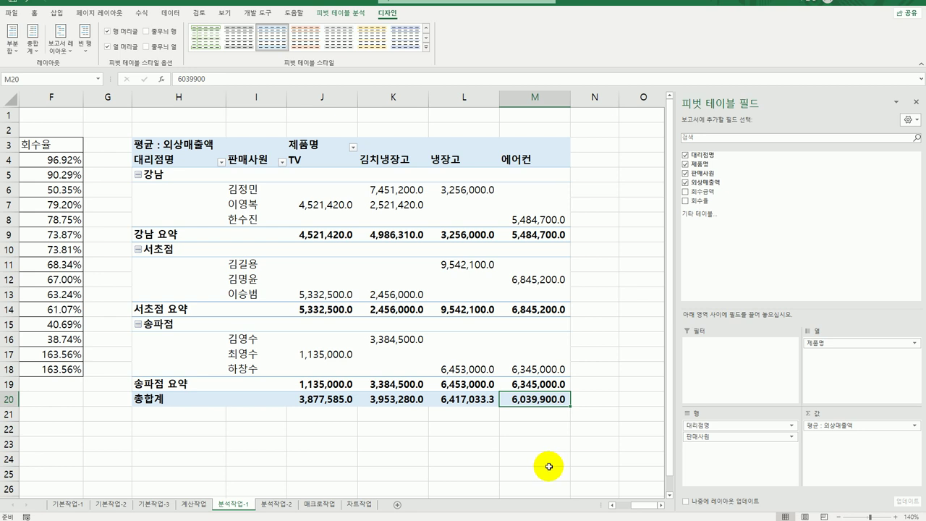
Review the pivot table's 총합계 row and move the 에어컨 column so it comes before 냉장고.
click(177, 403)
drag(299, 399, 522, 403)
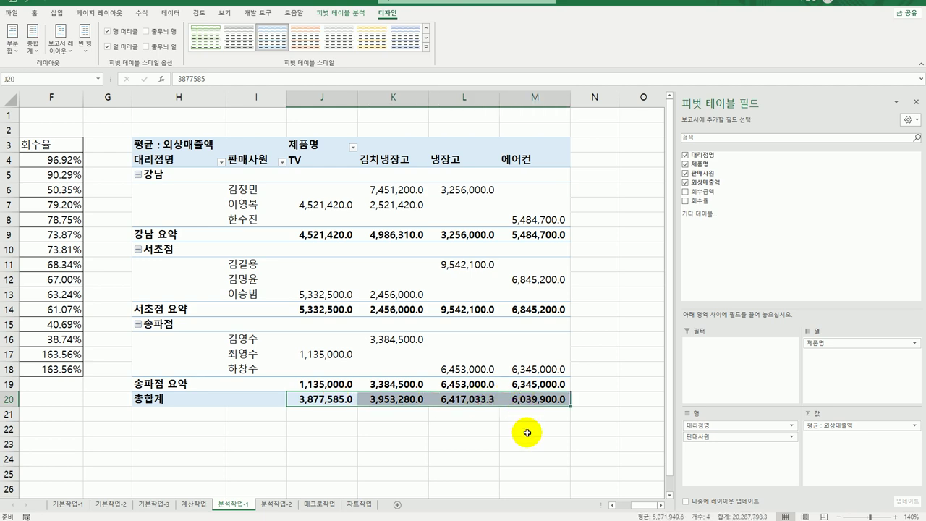
click(528, 434)
click(533, 401)
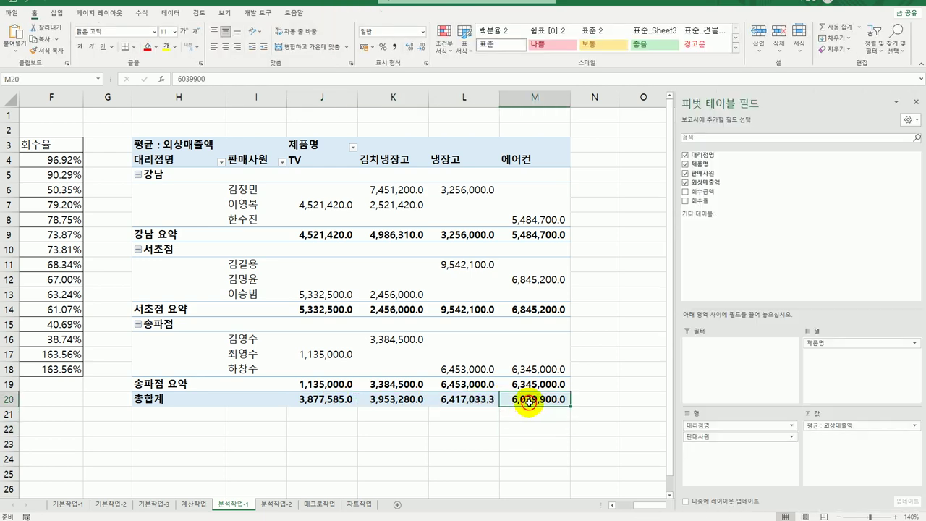
click(522, 162)
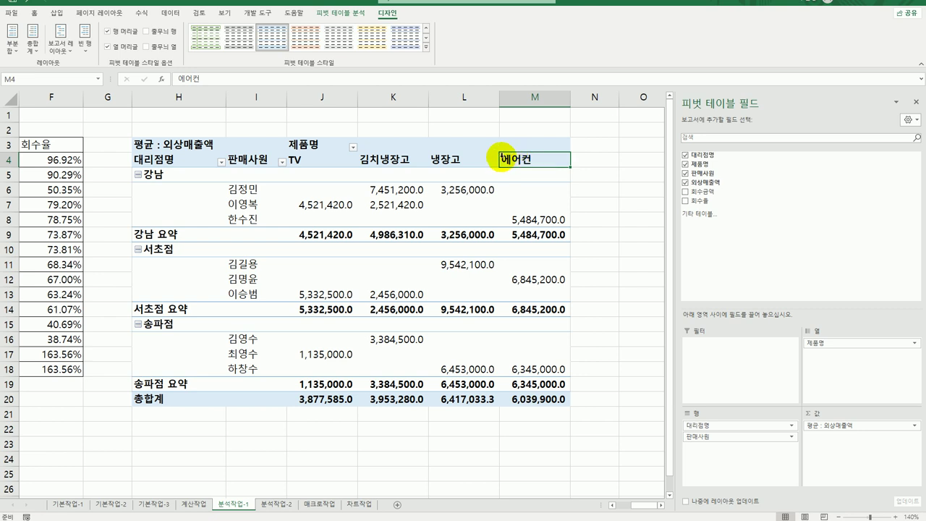
drag(500, 161, 428, 166)
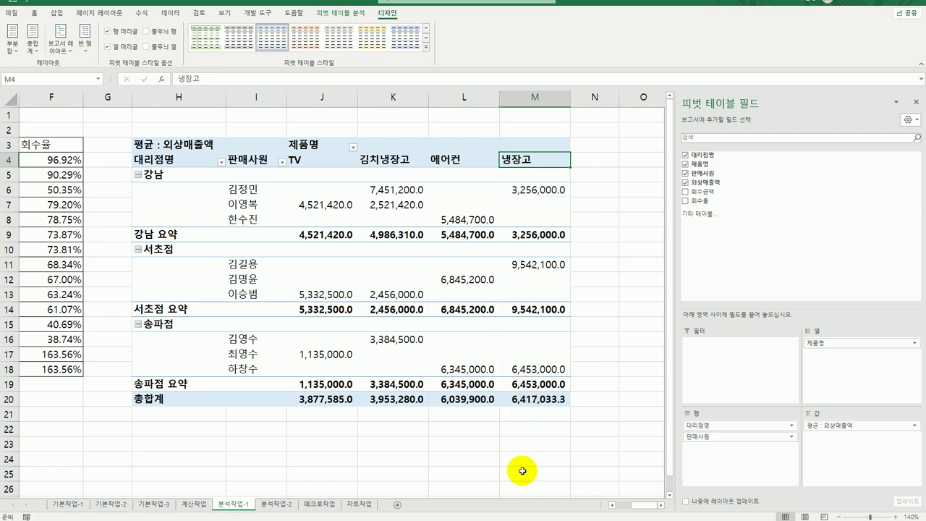
drag(166, 399, 553, 397)
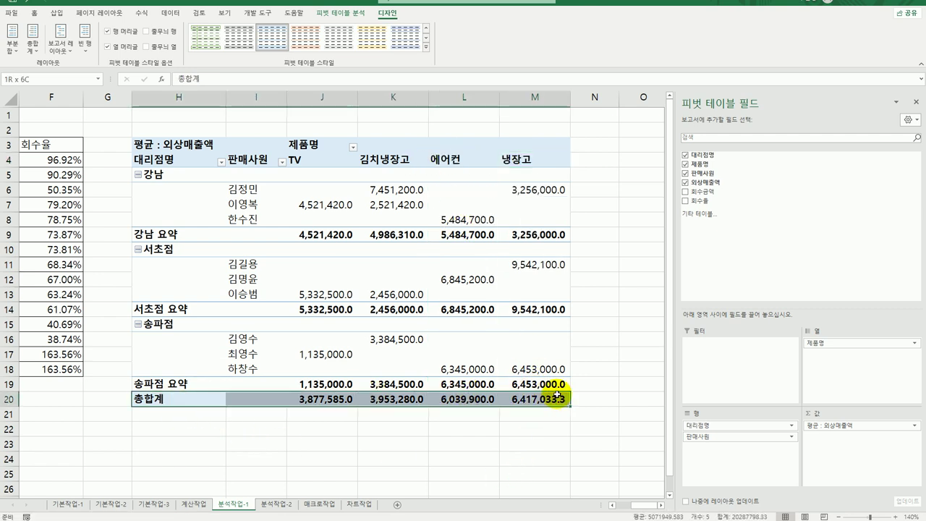
click(529, 450)
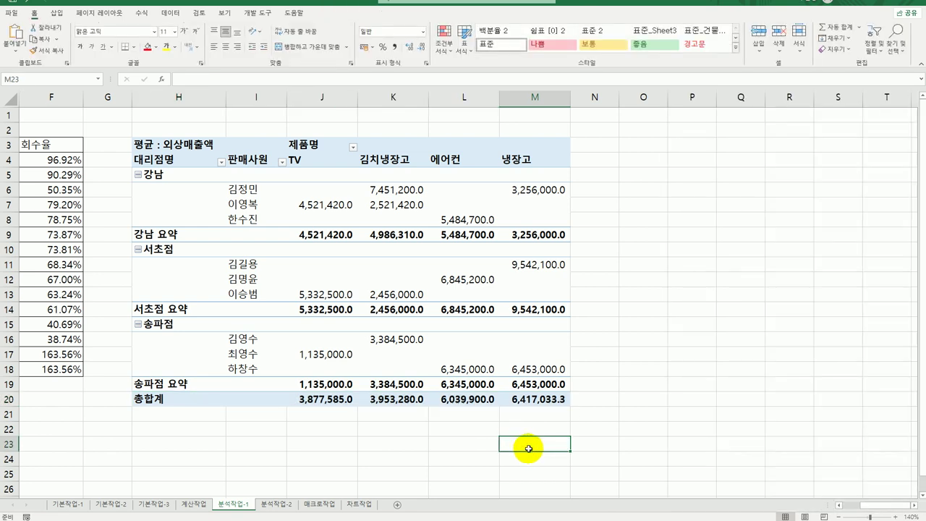
click(601, 434)
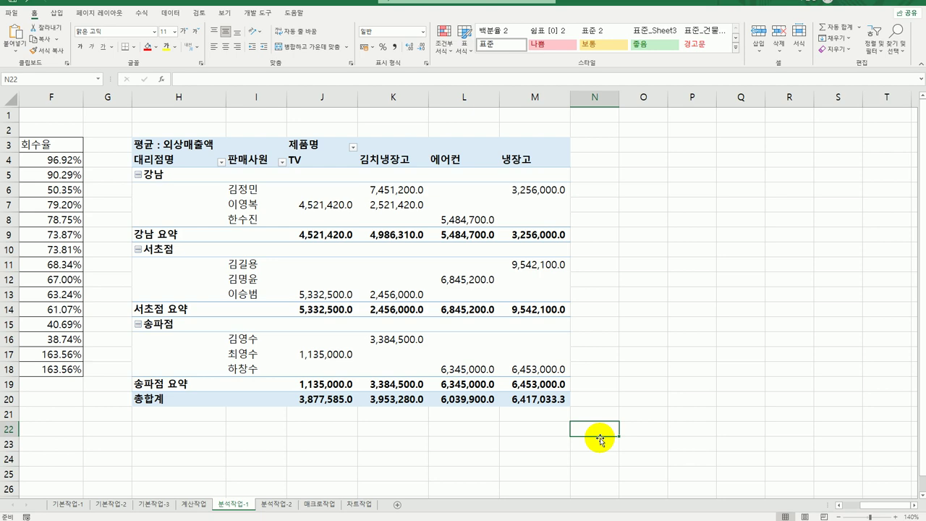
On the 분석작업-2 sheet, auto-fit the widths of columns C, D and I to their contents.
click(275, 506)
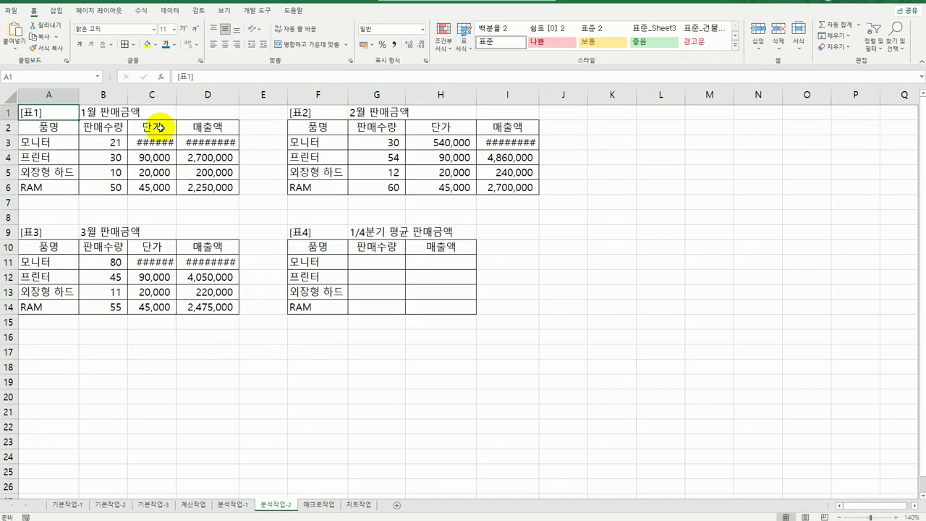
drag(151, 101, 248, 95)
double_click(548, 95)
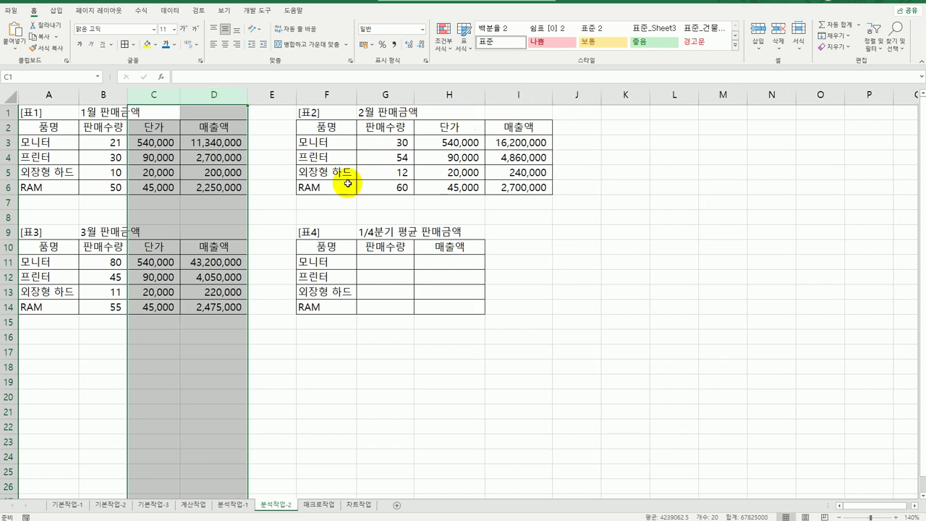
click(418, 352)
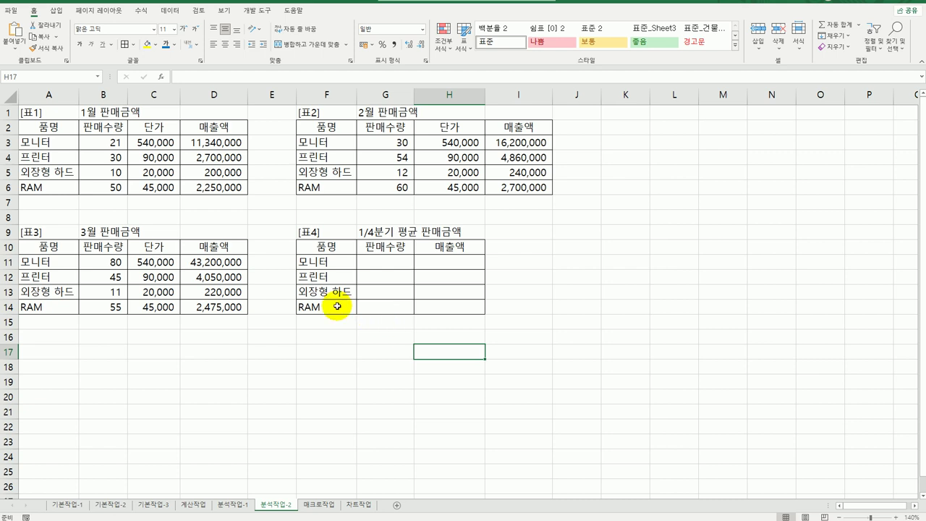
Start a data consolidation (통합) into the [표4] range F10:H14, using 평균 as the function.
click(327, 247)
drag(327, 247, 452, 312)
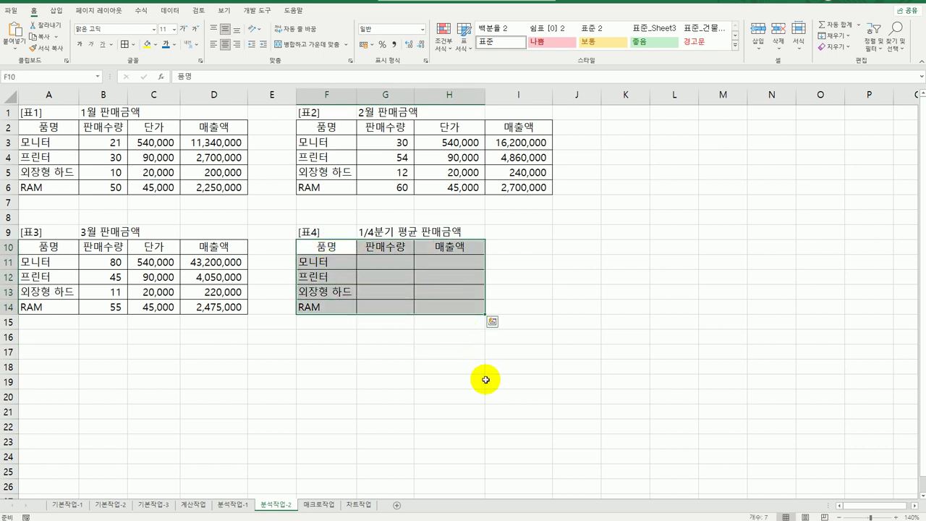
click(170, 11)
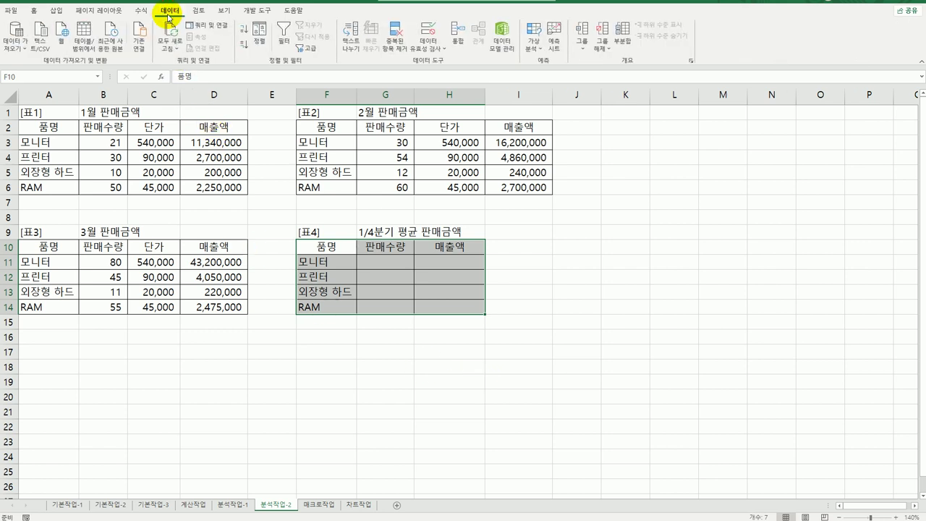
click(458, 38)
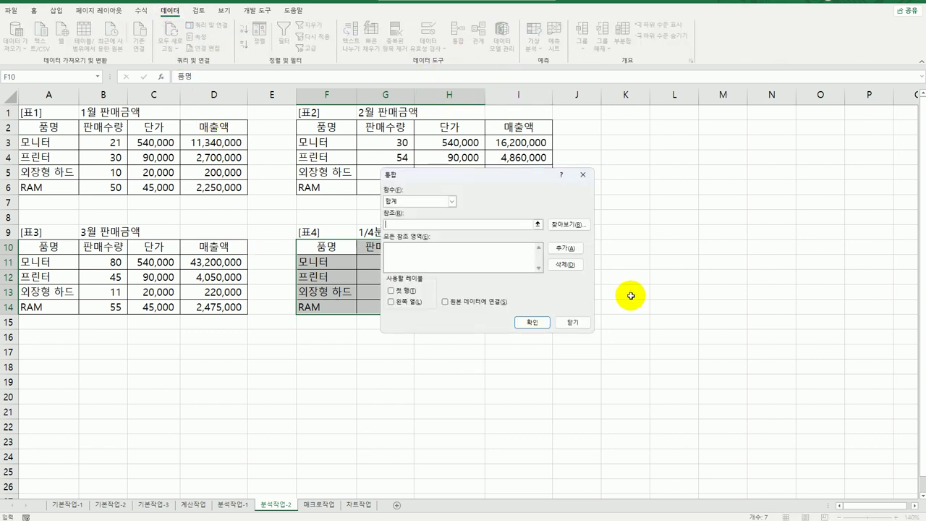
click(452, 201)
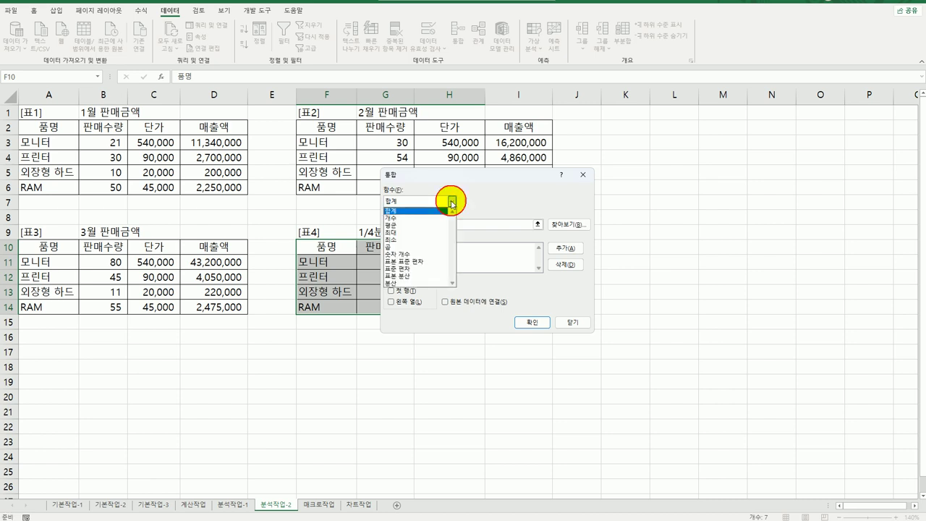
click(444, 231)
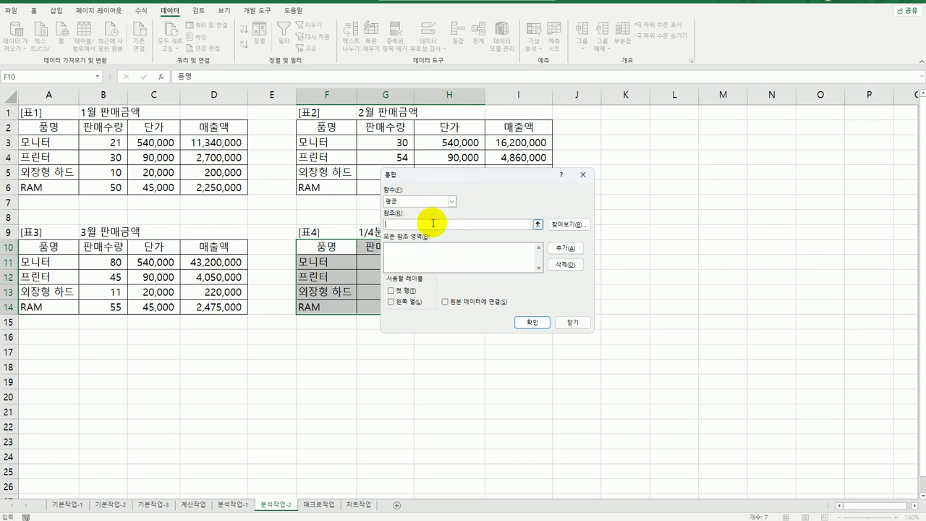
Add the [표1] range A2:D6, the [표2] range F2:I6 and the [표3] range A10:D14 as consolidation references.
drag(58, 129, 212, 189)
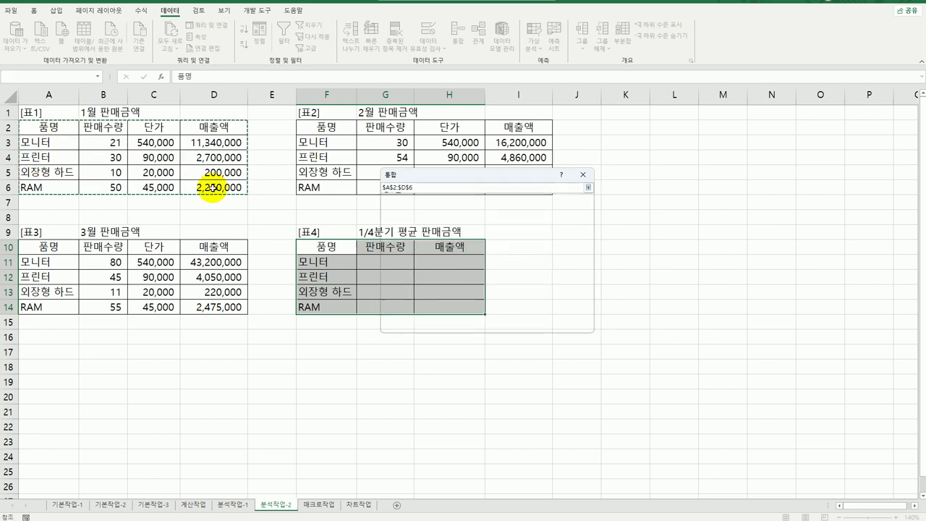
click(569, 247)
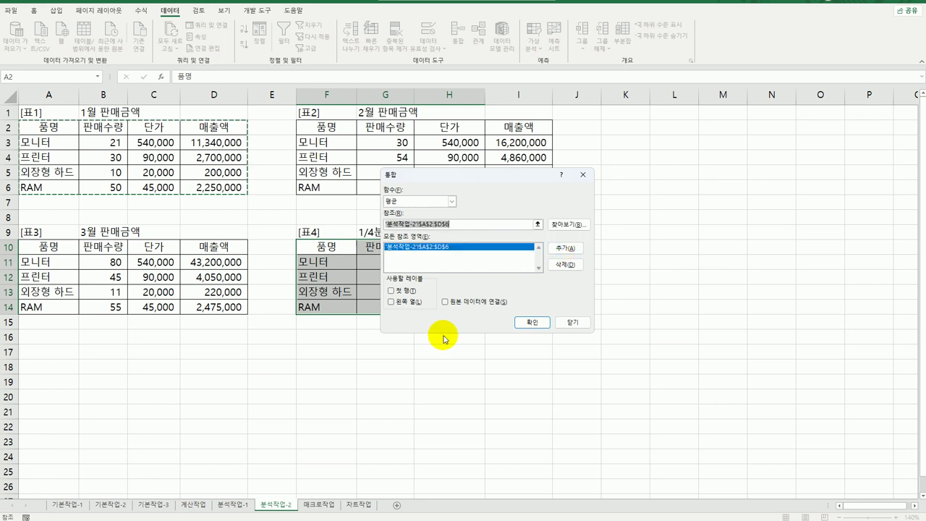
click(335, 128)
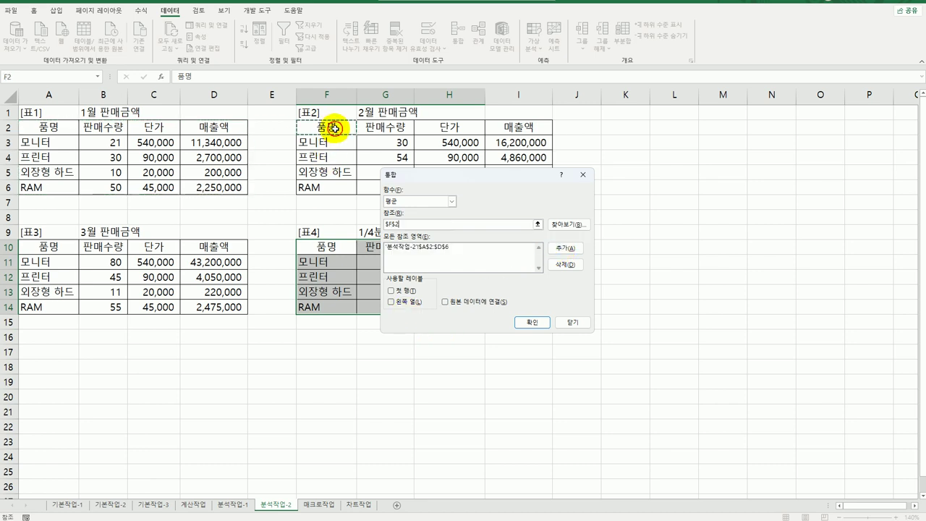
drag(334, 128, 521, 186)
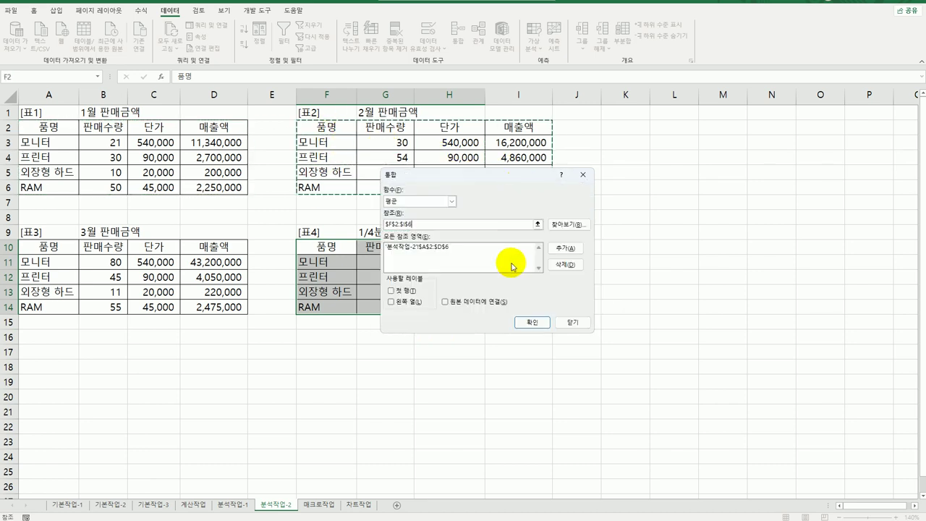
click(568, 248)
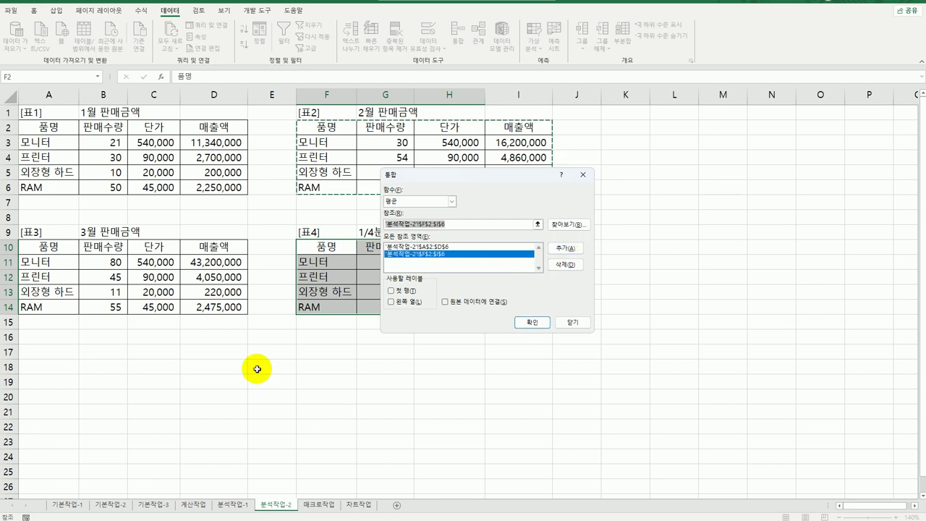
drag(66, 248, 209, 307)
click(569, 248)
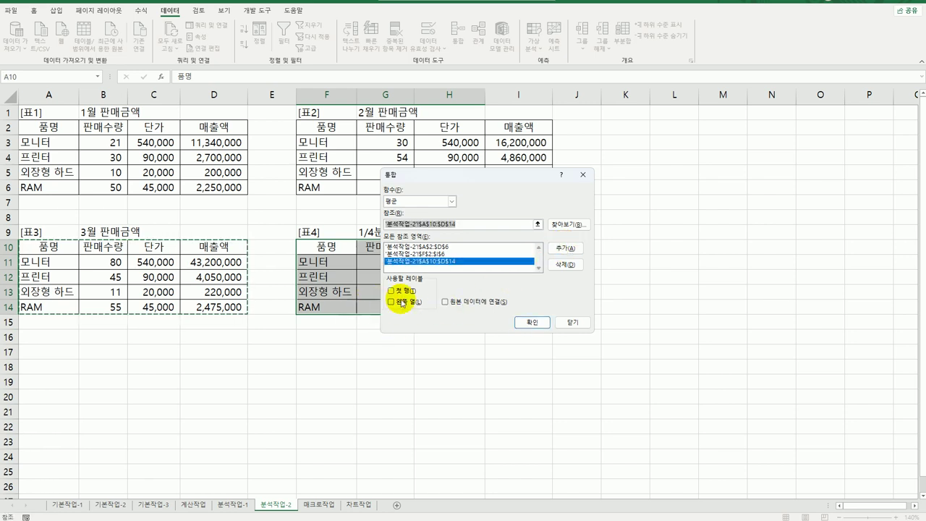
Use both the 첫 행 and 왼쪽 열 labels and apply the consolidation to [표4].
click(392, 290)
click(403, 305)
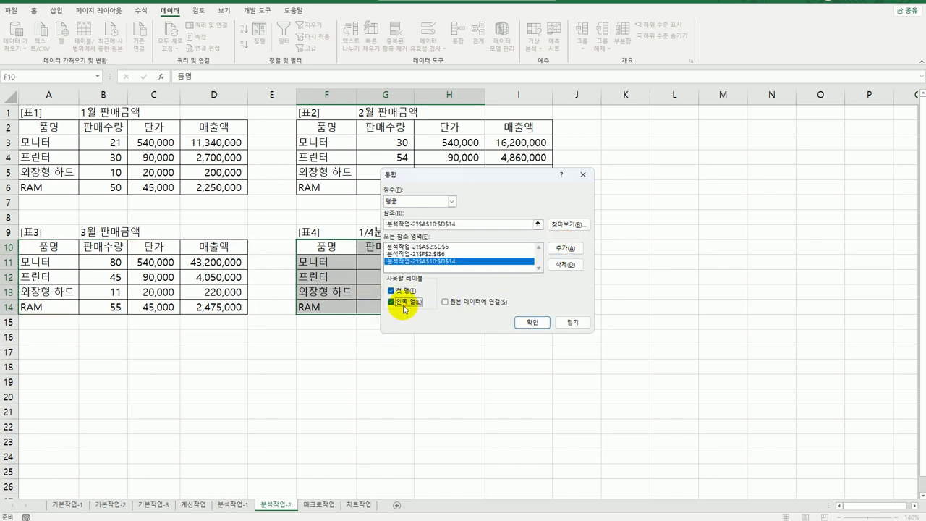
click(533, 326)
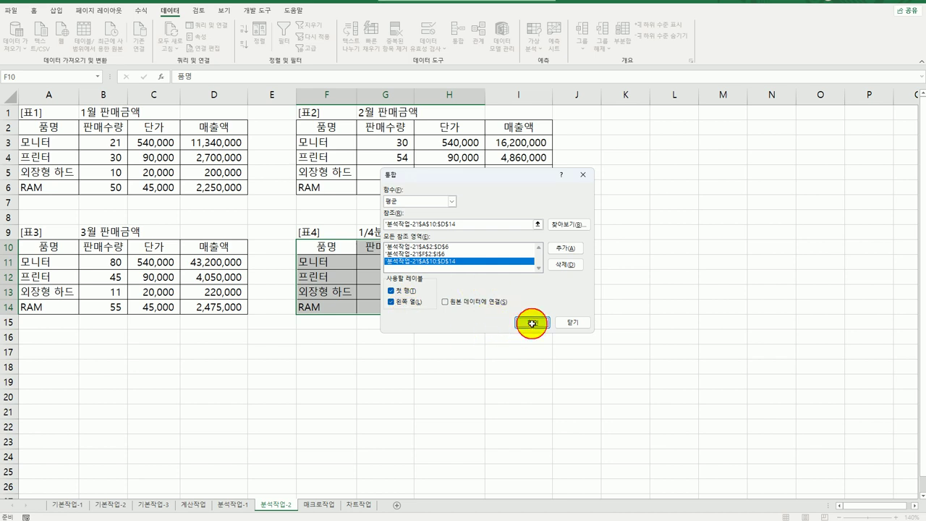
click(571, 368)
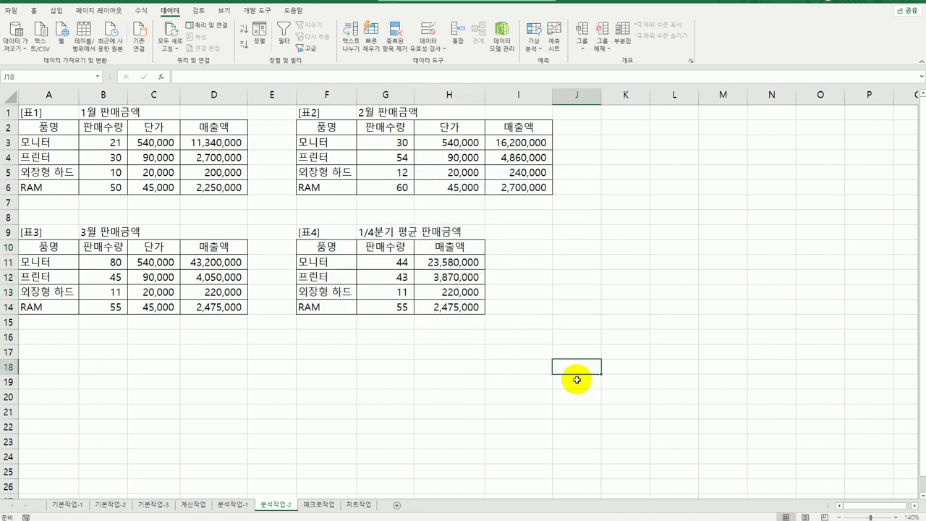
On the 매크로작업 sheet, auto-fit column C to the 사용요금 values.
click(313, 504)
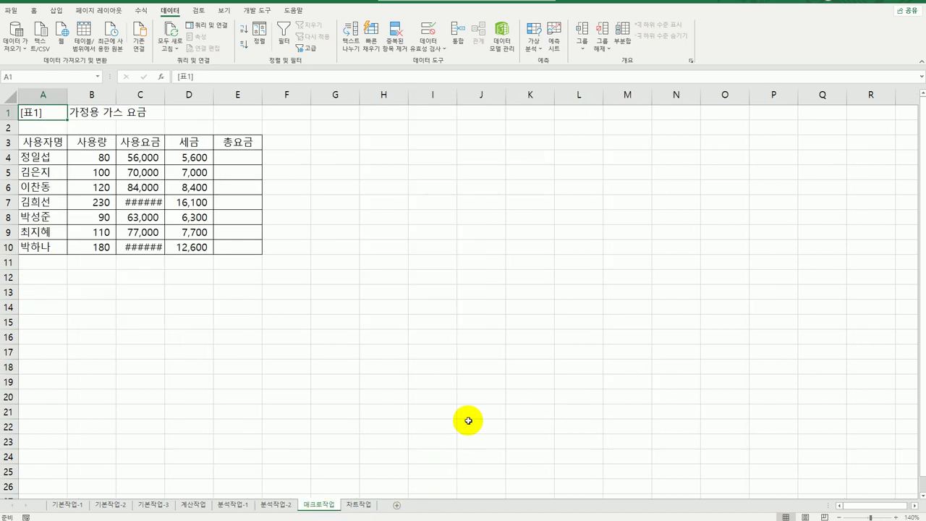
double_click(164, 95)
click(428, 289)
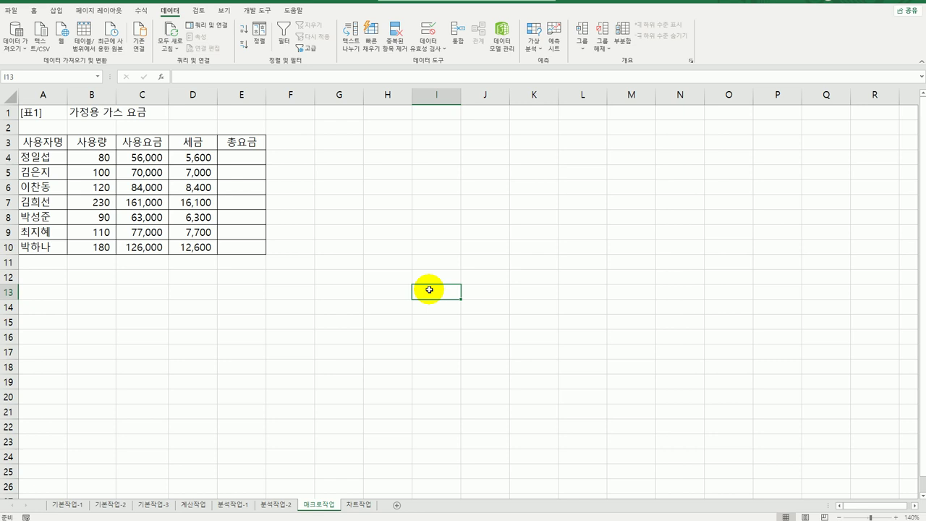
Insert a diamond shape exactly over cells H3:I5 and label it 통화.
click(57, 10)
click(112, 49)
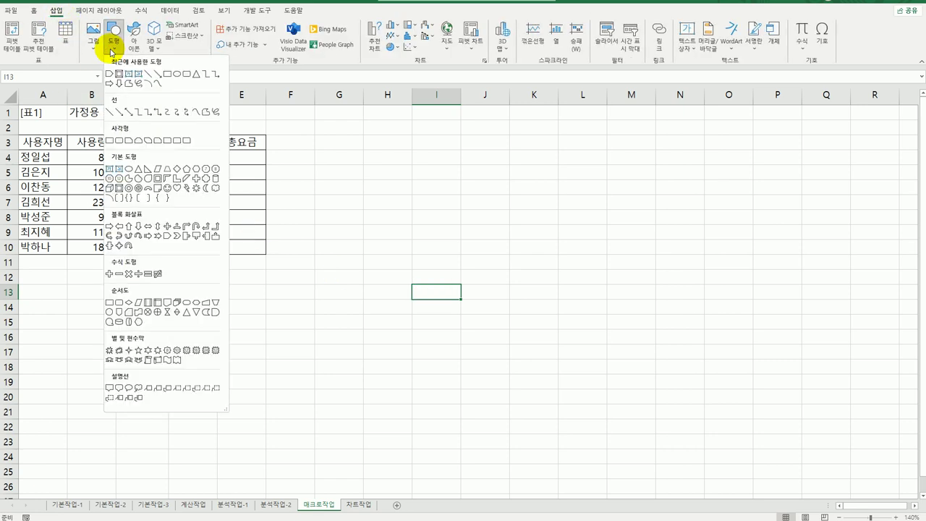
click(177, 169)
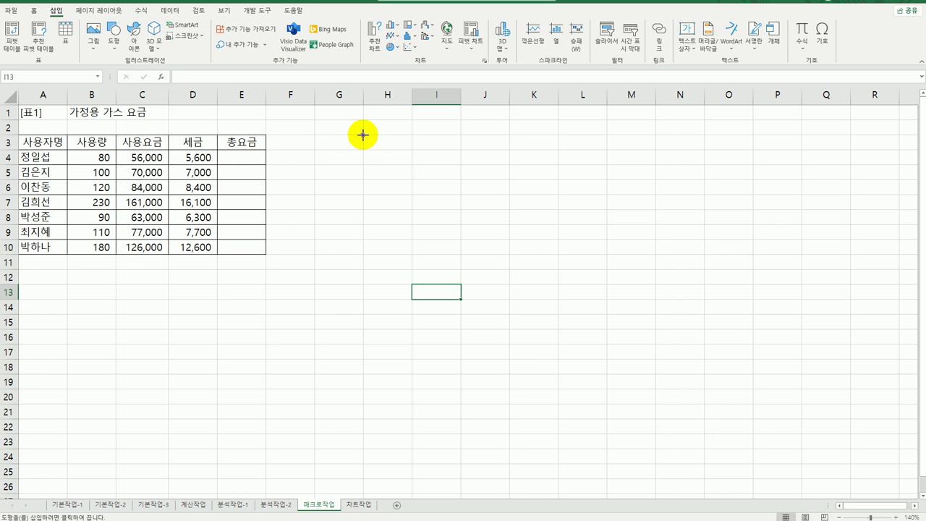
drag(363, 134, 441, 187)
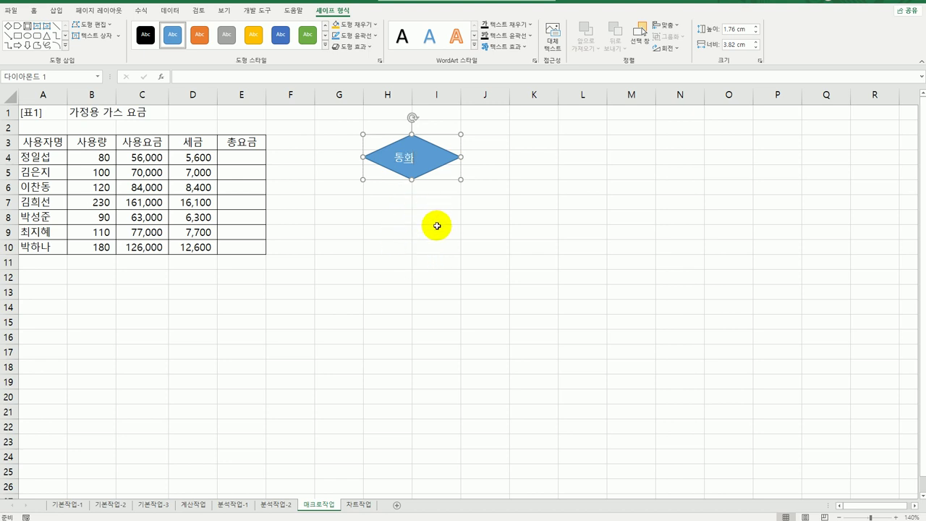
Assign a new macro named 통화 to the diamond and start recording it in the current workbook.
right_click(430, 153)
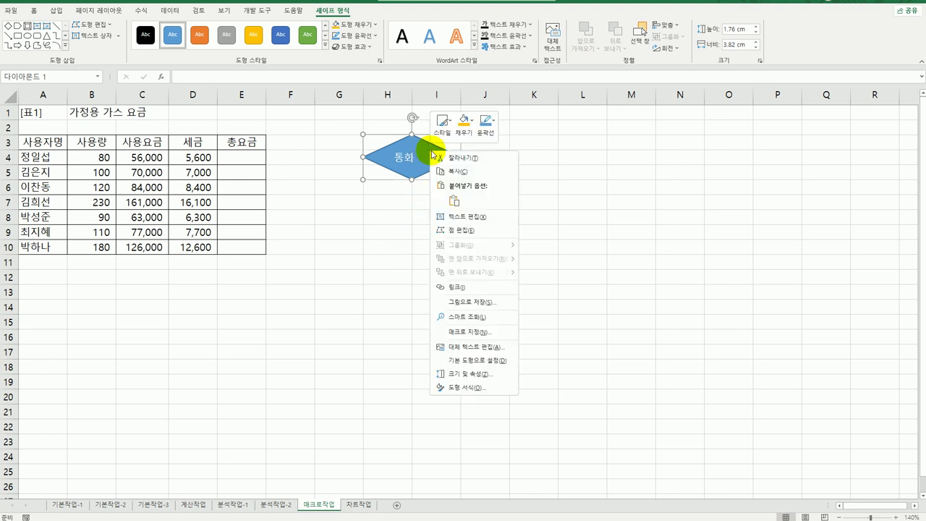
click(498, 331)
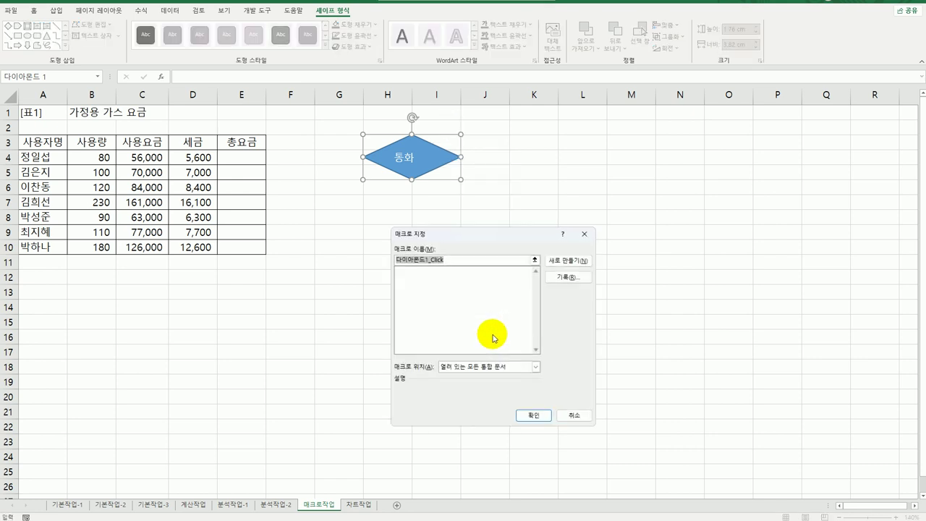
text(통화)
click(568, 277)
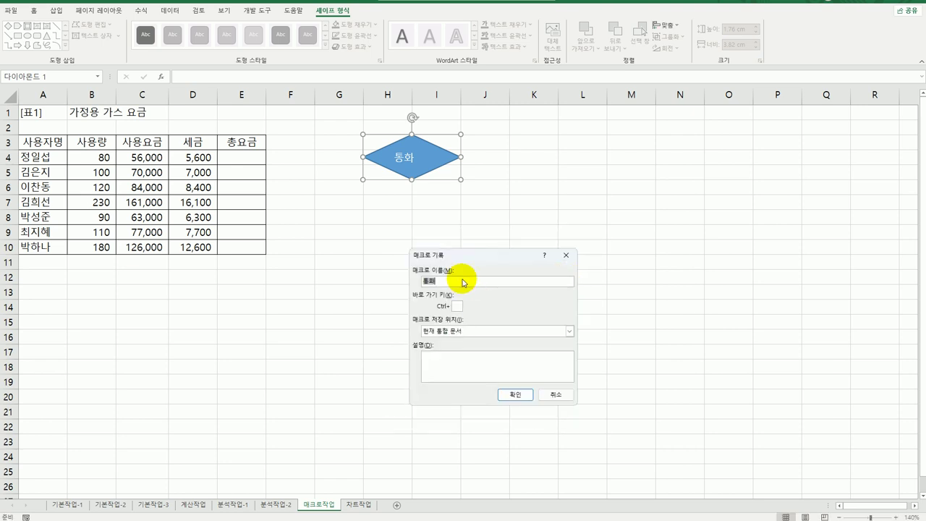
click(513, 395)
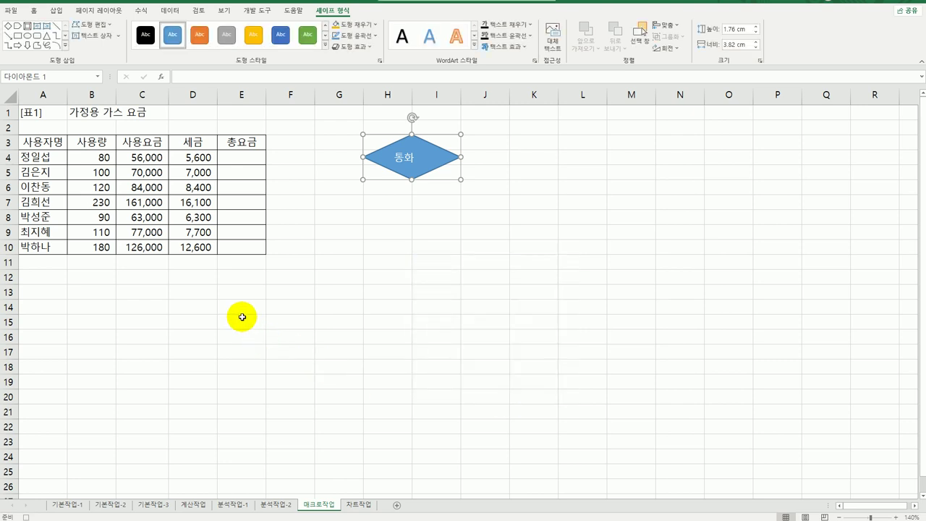
Apply the 통화 number format to C4:D10, then stop recording the 통화 macro and deselect the range.
drag(148, 159, 185, 241)
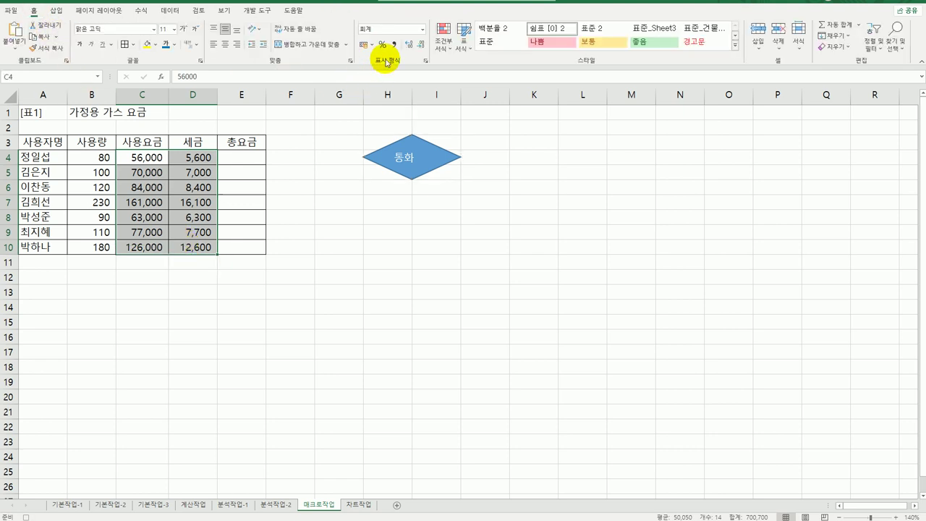
click(422, 29)
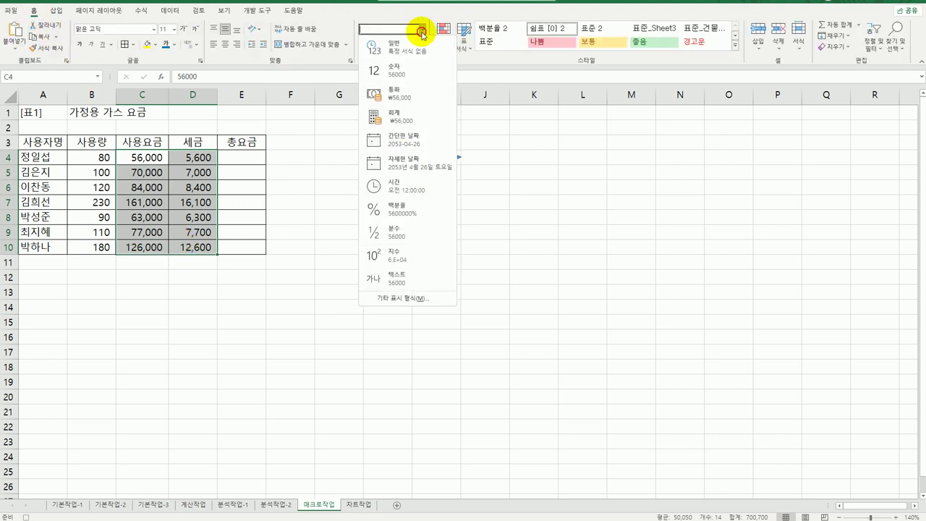
click(418, 97)
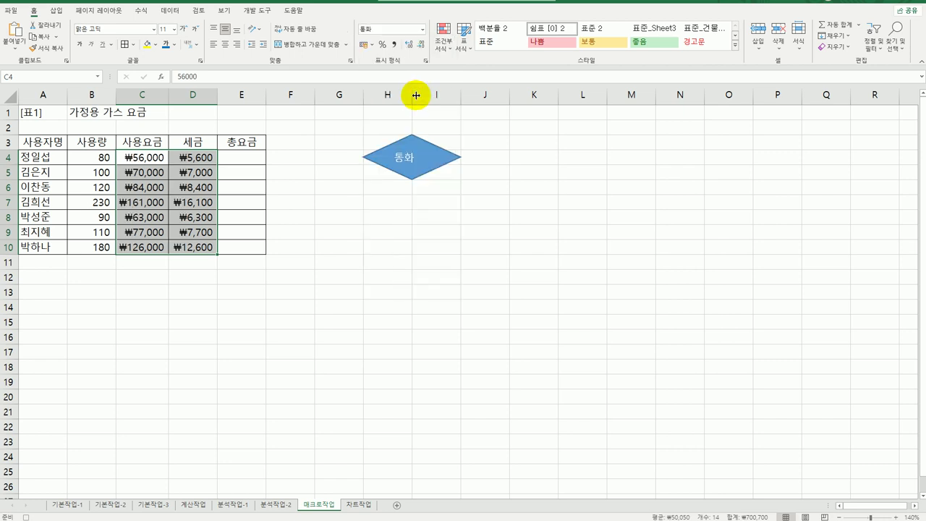
click(196, 247)
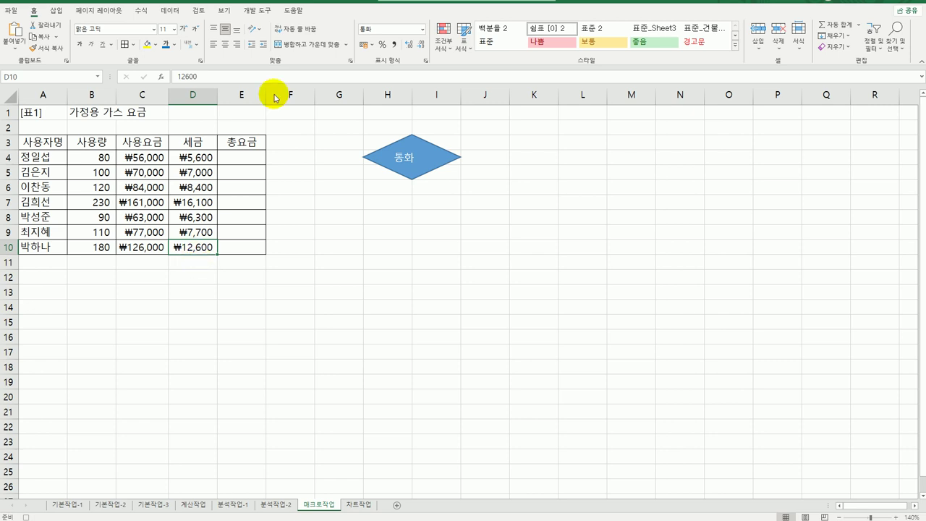
click(255, 10)
click(64, 25)
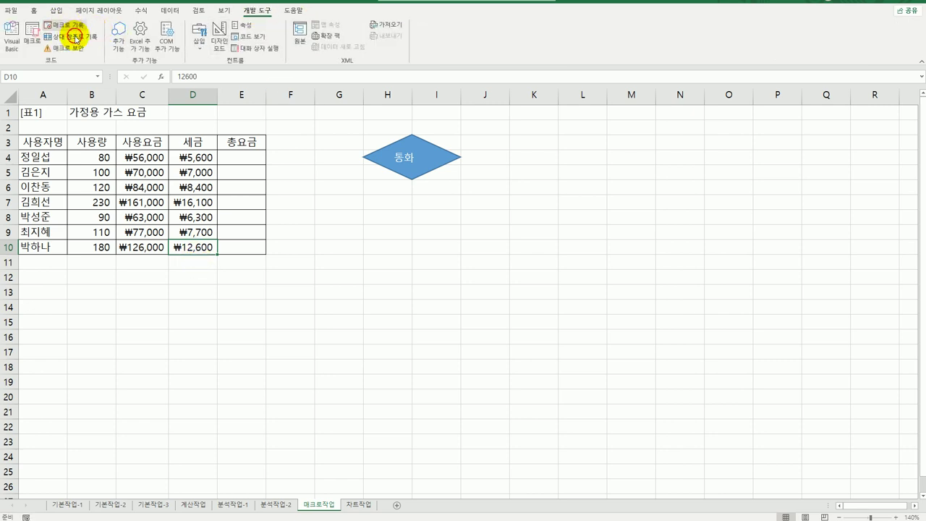
click(394, 351)
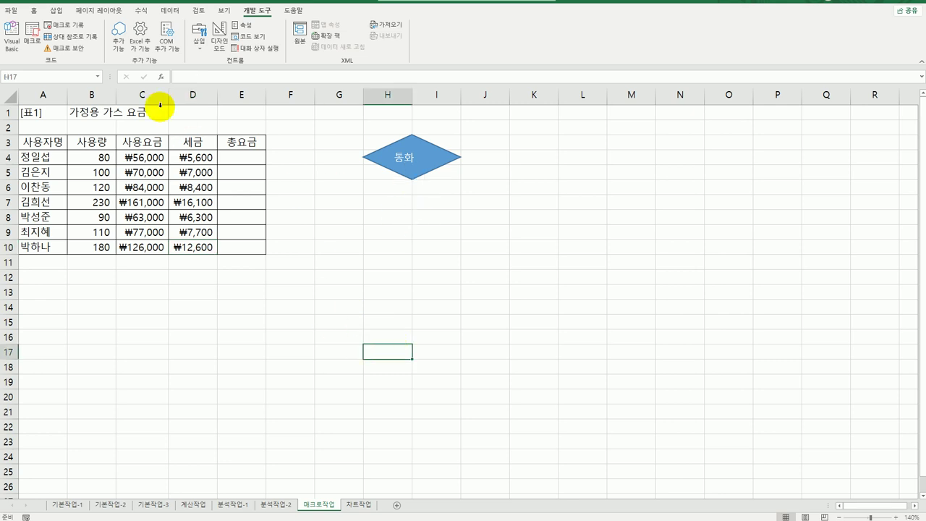
Insert a 배지 (plaque) shape exactly over cells H7:I8 and label it 총요금.
click(56, 11)
click(114, 41)
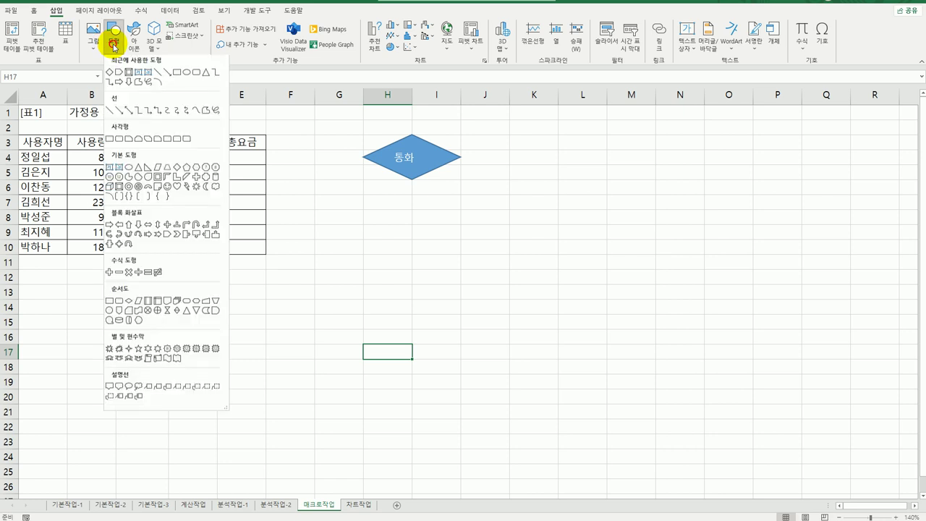
click(206, 179)
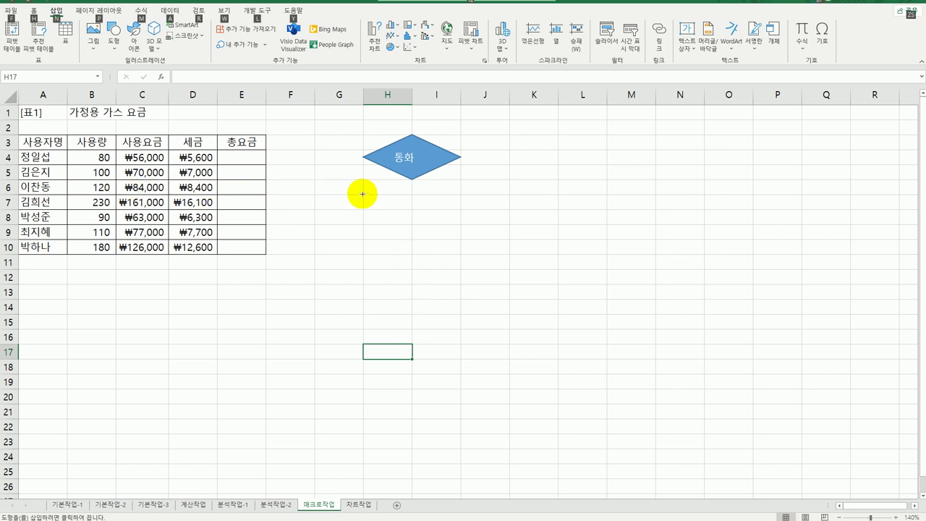
mouse_move(362, 196)
mouse_down()
mouse_move(432, 232)
mouse_move(432, 215)
mouse_move(427, 239)
mouse_move(427, 220)
mouse_move(467, 227)
mouse_up()
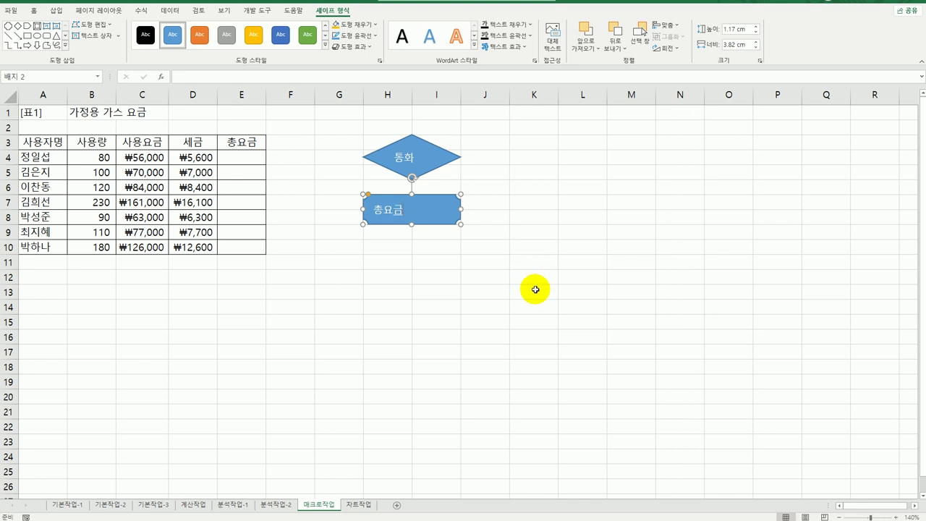
click(535, 290)
Assign a new macro named 총요금 to the plaque shape and start recording it in the current workbook.
right_click(425, 205)
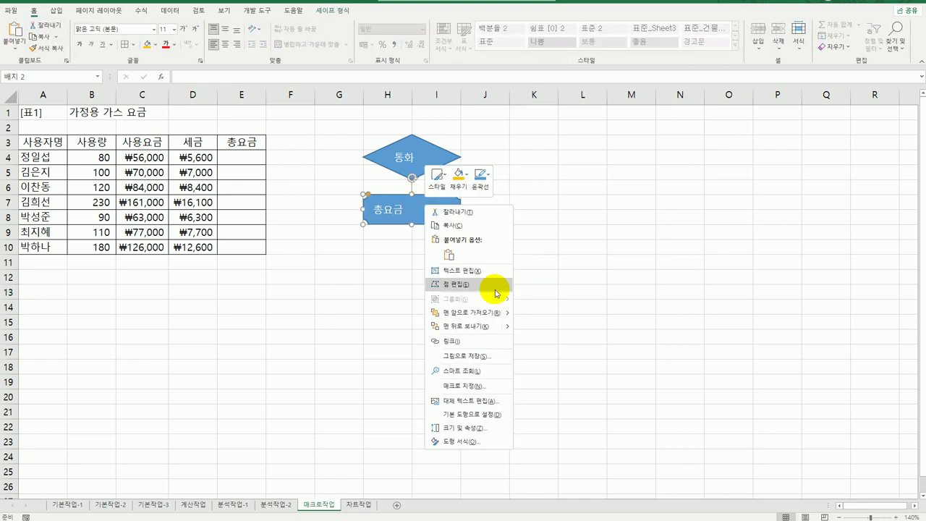
click(478, 387)
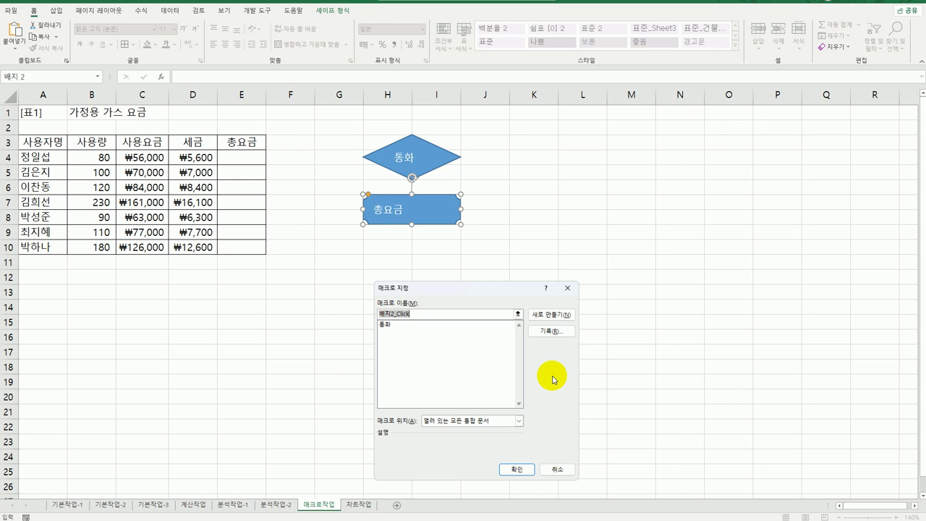
text(ㅊ)
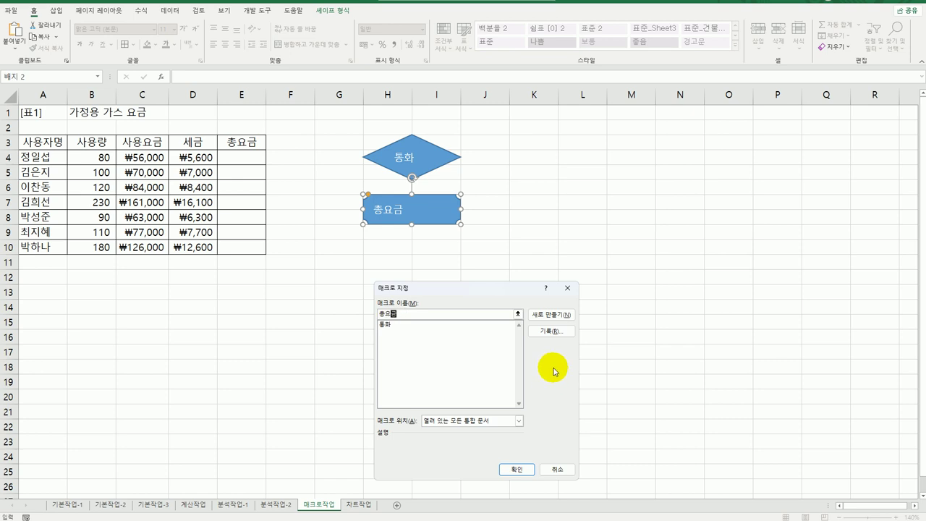
click(550, 331)
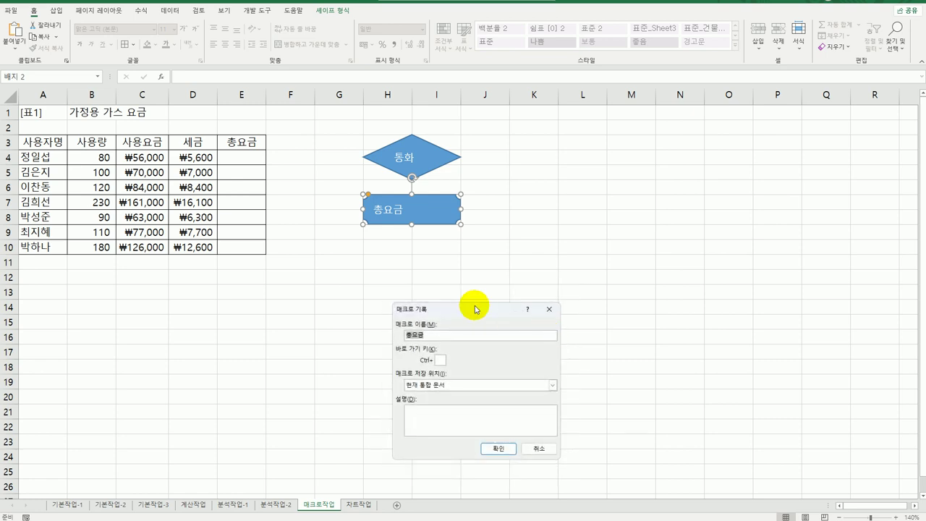
drag(476, 309, 562, 145)
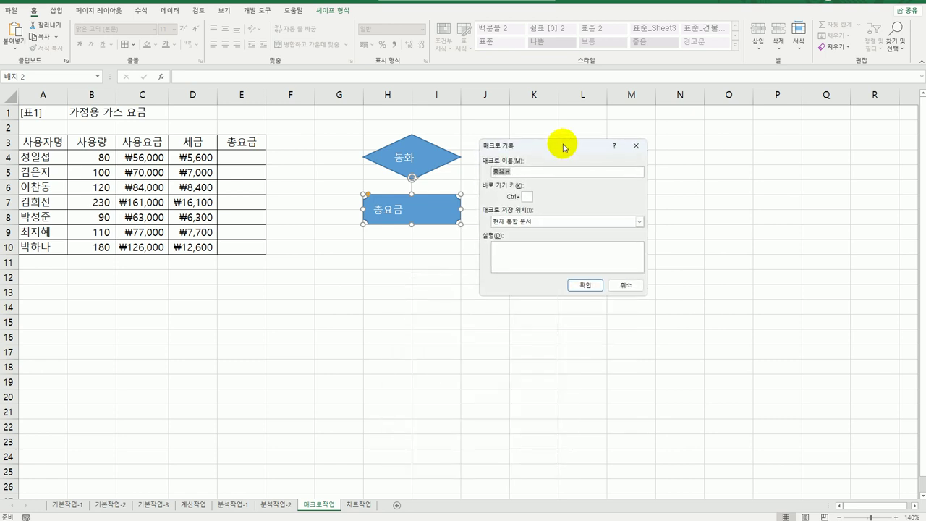
click(585, 285)
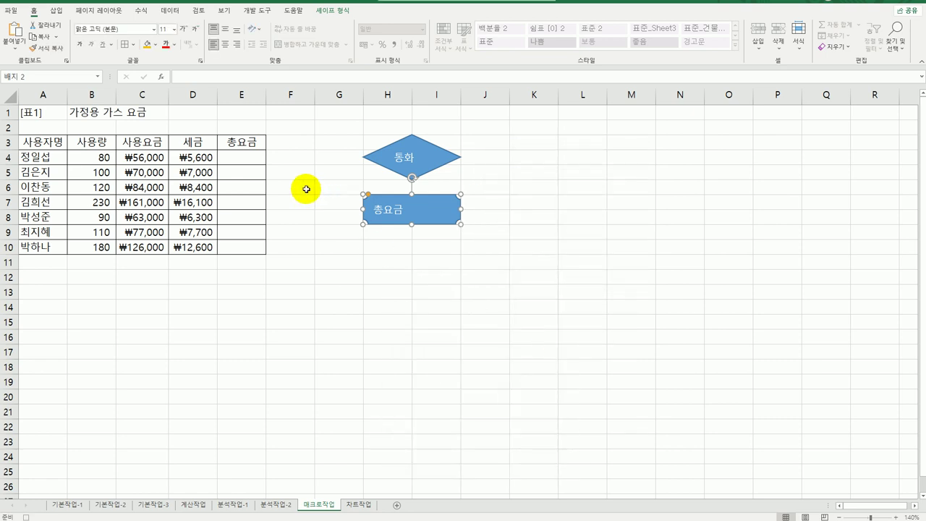
Enter =C4+D4 in E4 to total 사용요금 and 세금, and fill the formula down to E10.
click(250, 158)
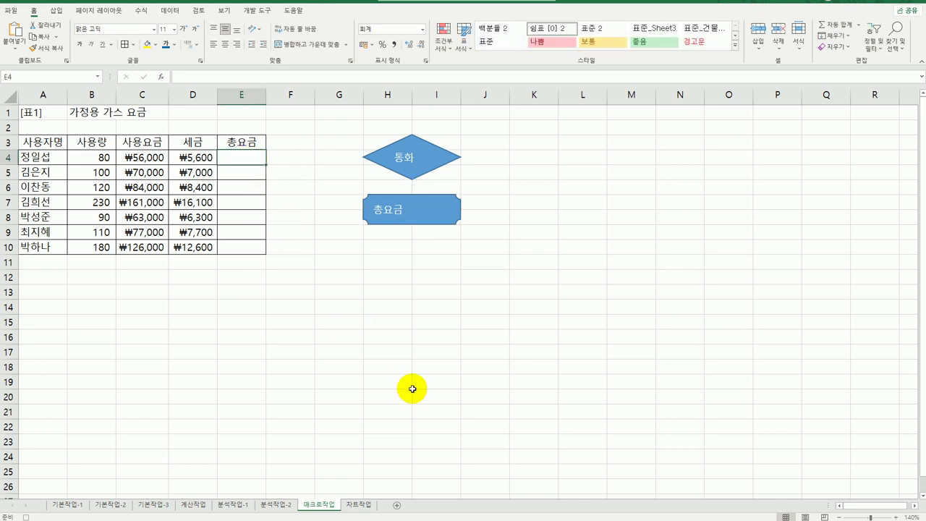
text(=)
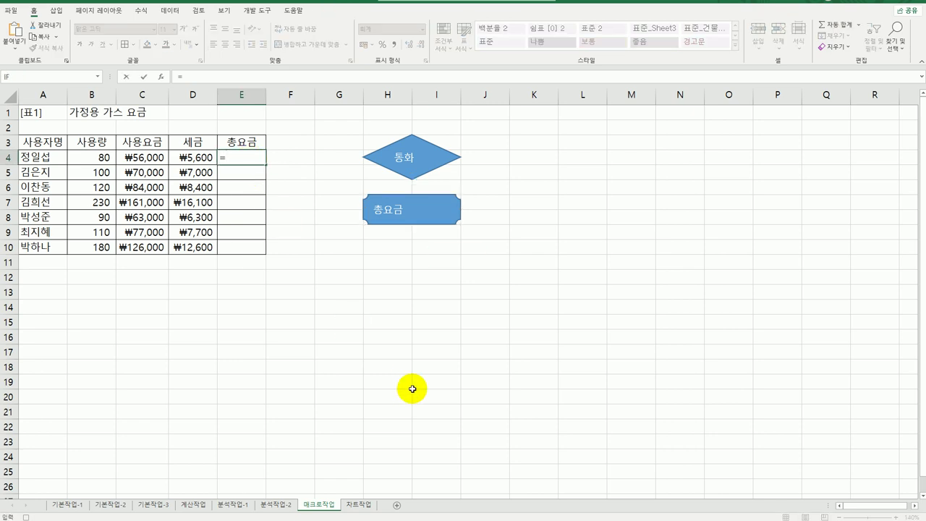
key(Left)
key(Left)
text(+)
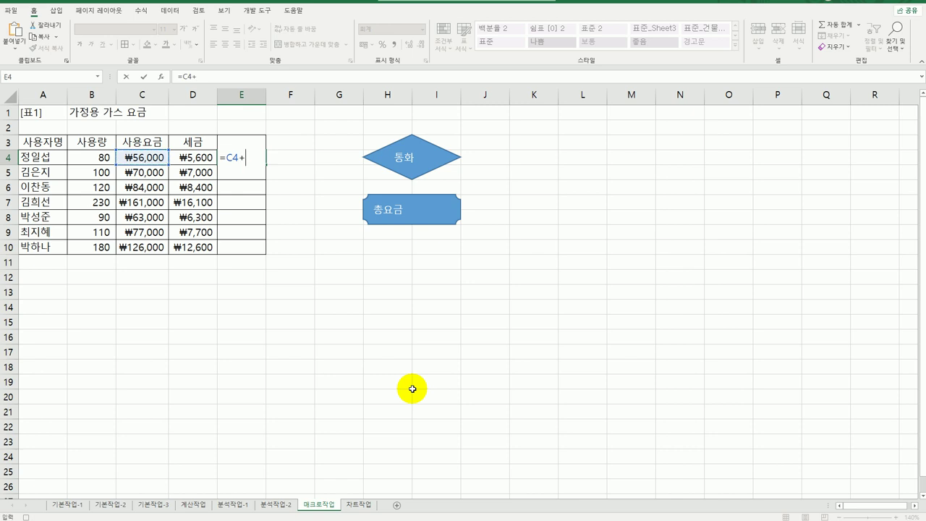
key(Left)
key(Return)
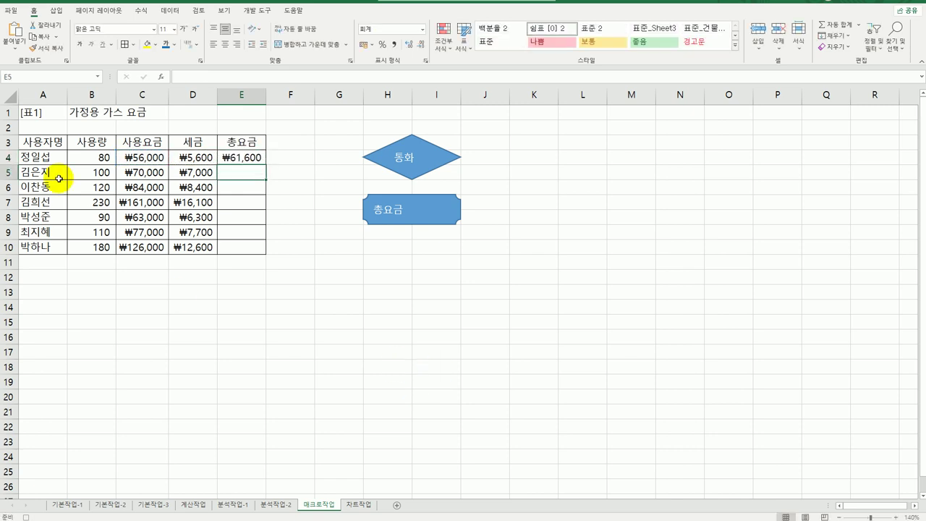
click(240, 157)
drag(265, 164, 258, 259)
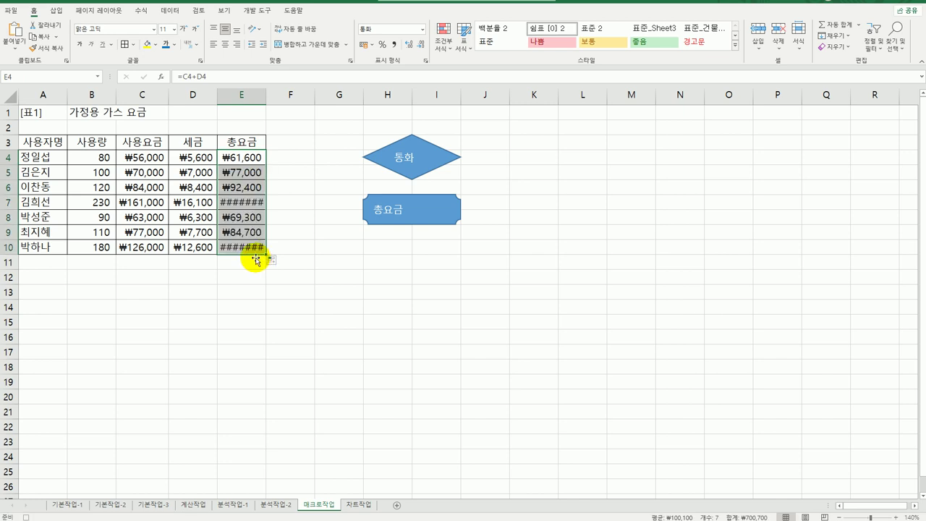
Auto-fit column E to the 총요금 values and stop recording the 총요금 macro.
click(249, 247)
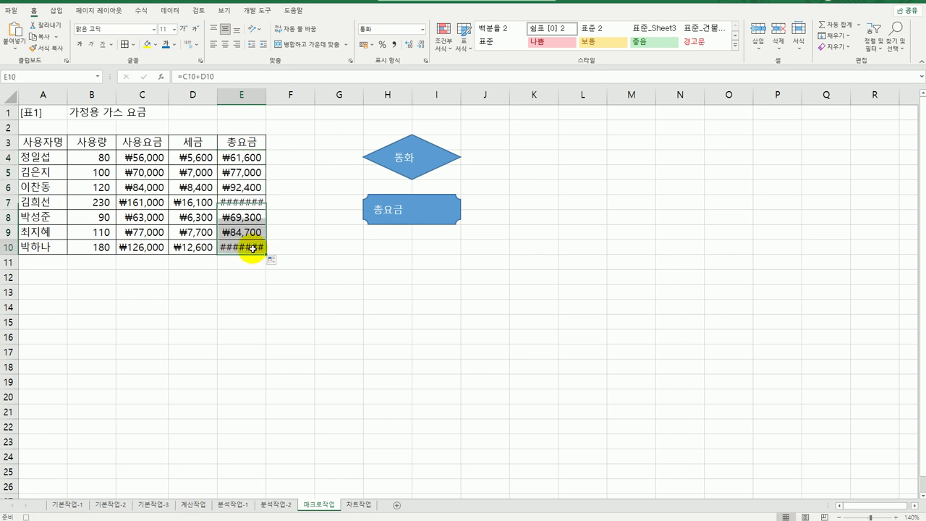
double_click(266, 95)
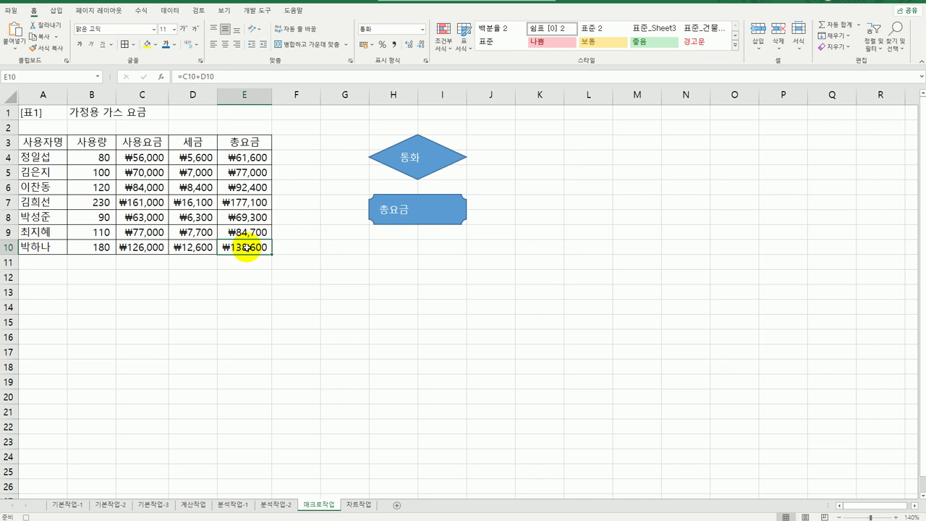
click(253, 10)
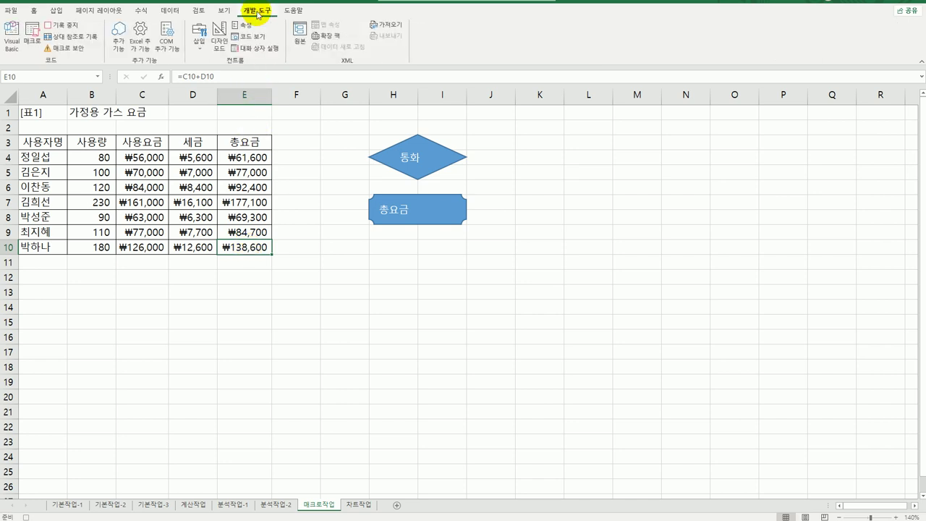
click(62, 25)
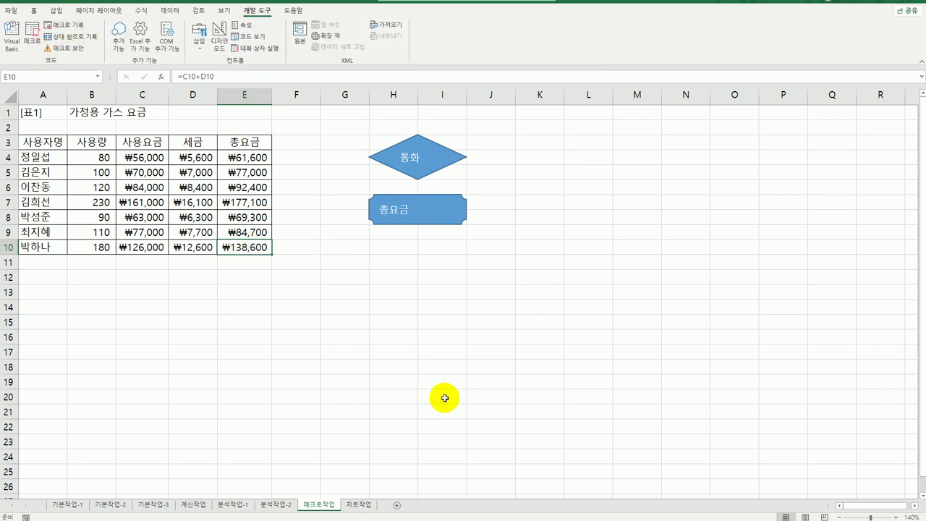
click(445, 398)
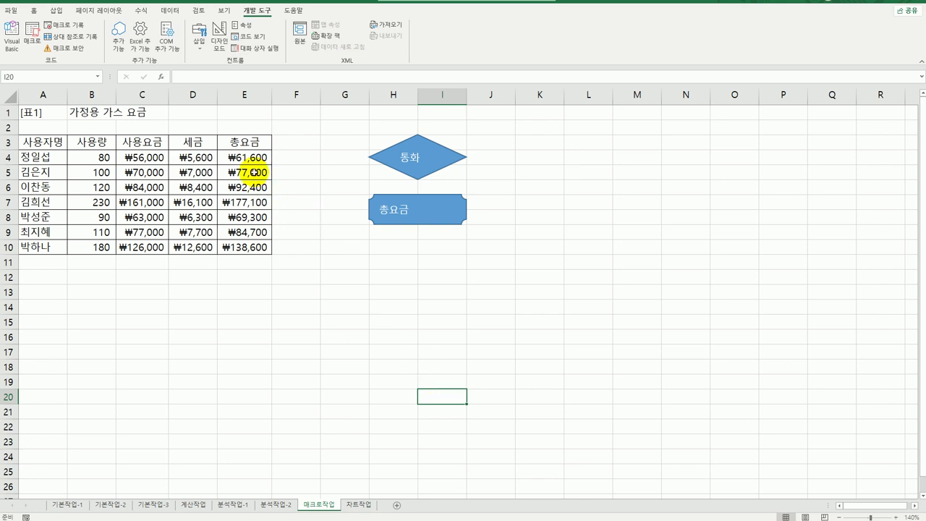
Clear the 총요금 formulas from E4:E10 so the recorded macro can be tested.
drag(246, 158, 245, 247)
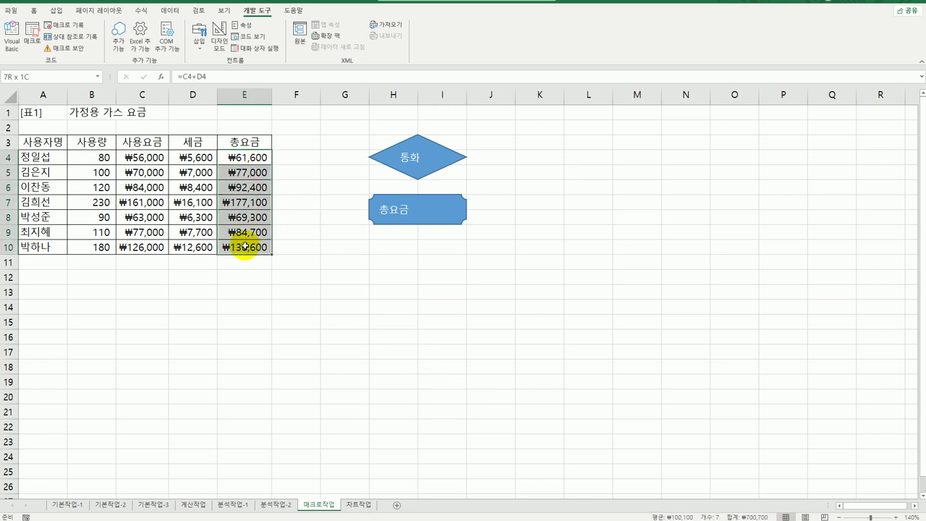
key(Delete)
click(346, 383)
Reset the number format of C4:E10 to 일반.
drag(149, 157, 243, 246)
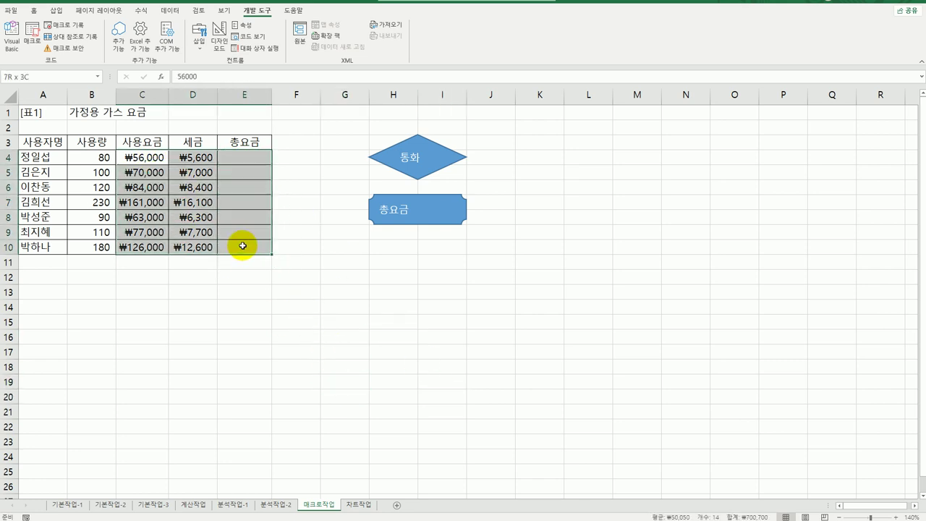
click(33, 10)
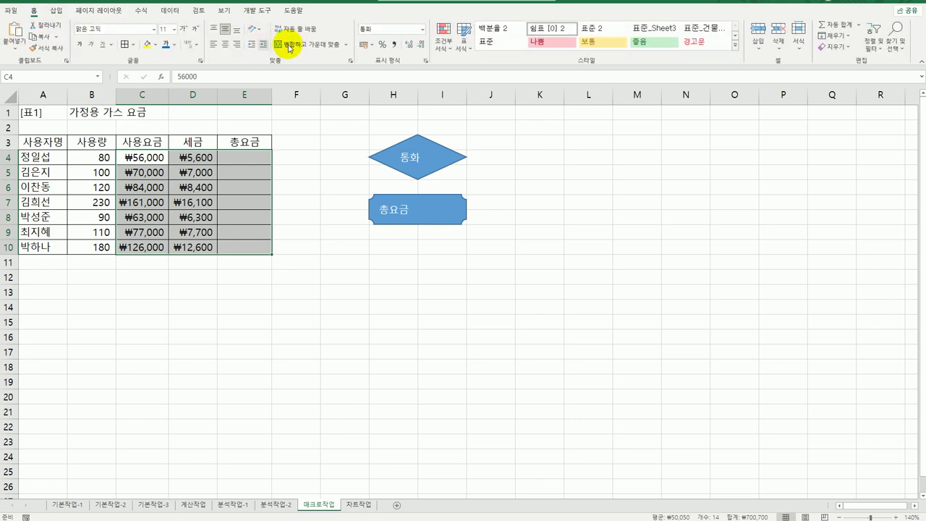
click(384, 29)
click(426, 30)
click(409, 43)
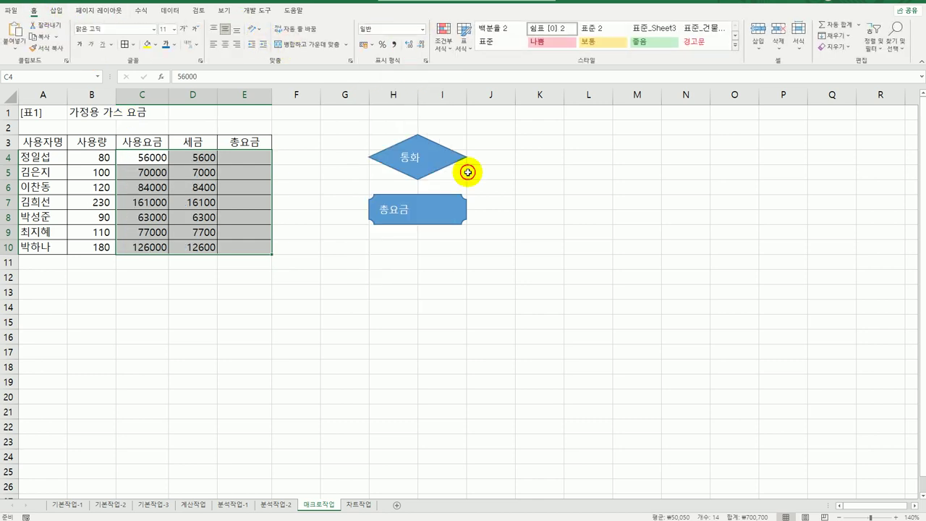
click(550, 292)
Test both macros by running 통화 from the diamond and 총요금 from the plaque shape.
click(414, 159)
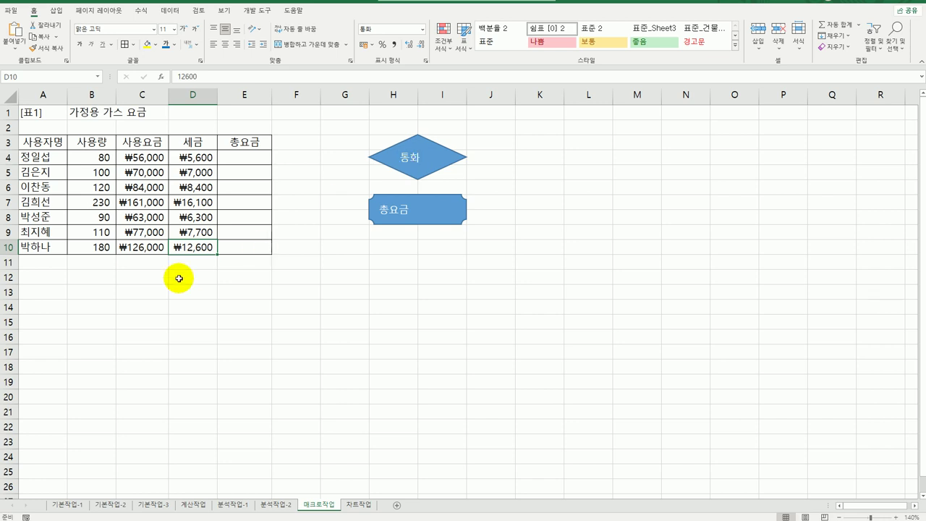
click(403, 213)
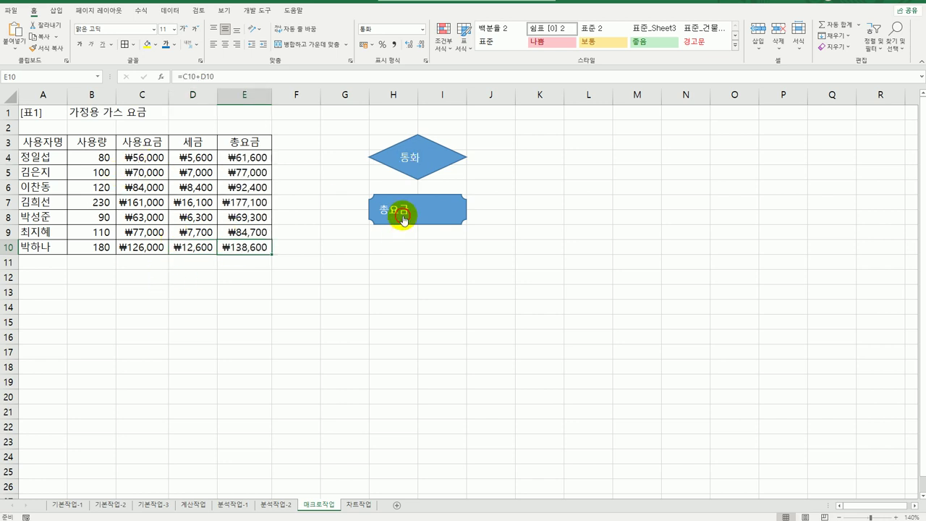
click(554, 323)
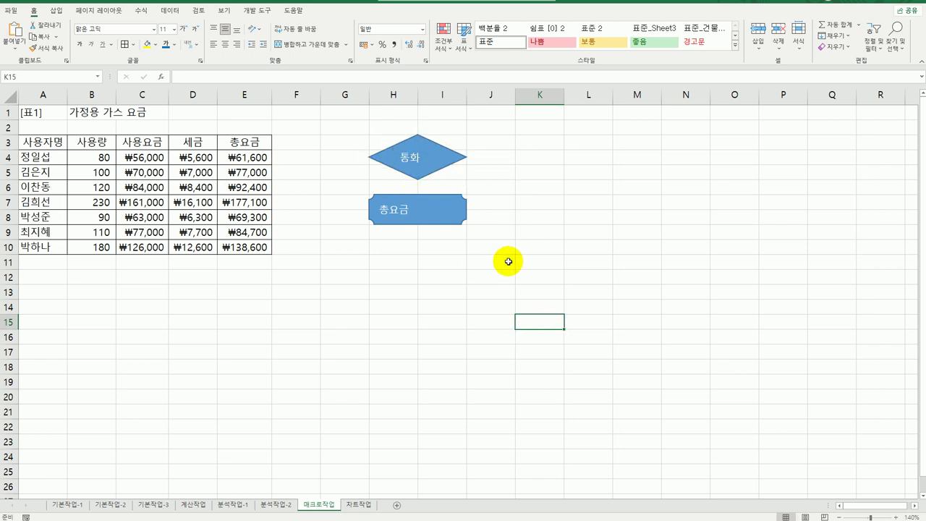
click(25, 517)
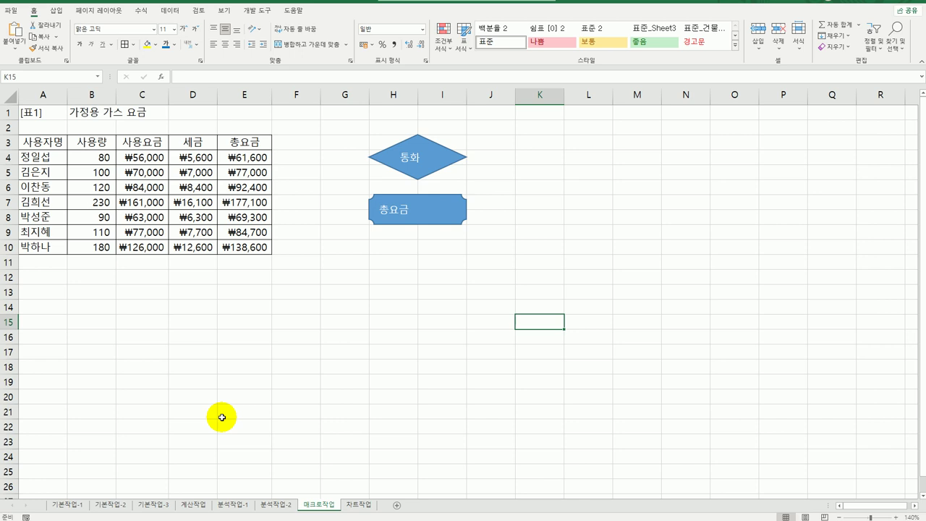
Switch to the 차트작업 sheet and auto-fit column E to the 기타수신 values.
click(355, 505)
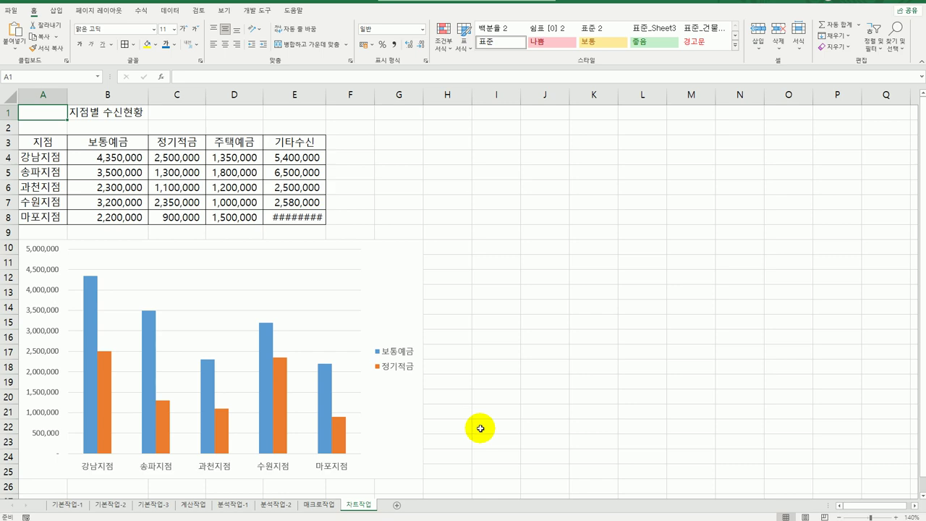
scroll(480, 428, down, 1)
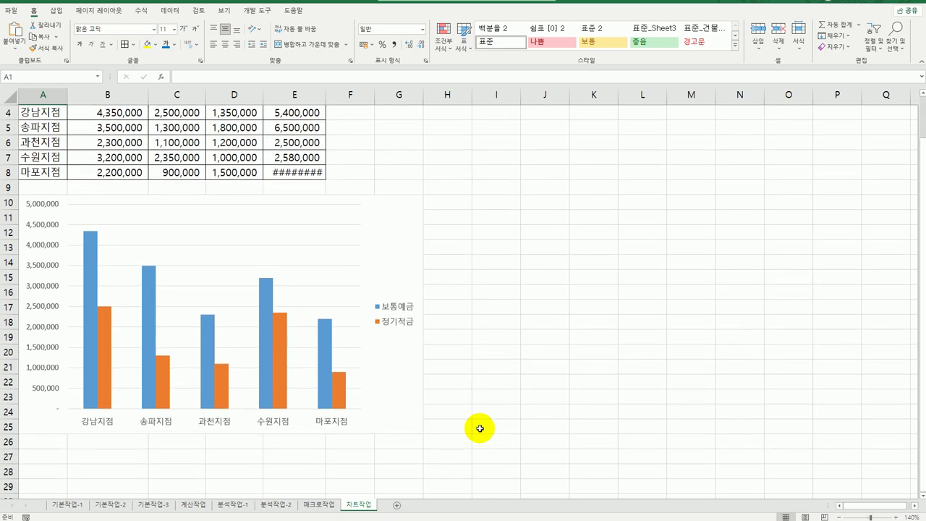
scroll(481, 428, up, 1)
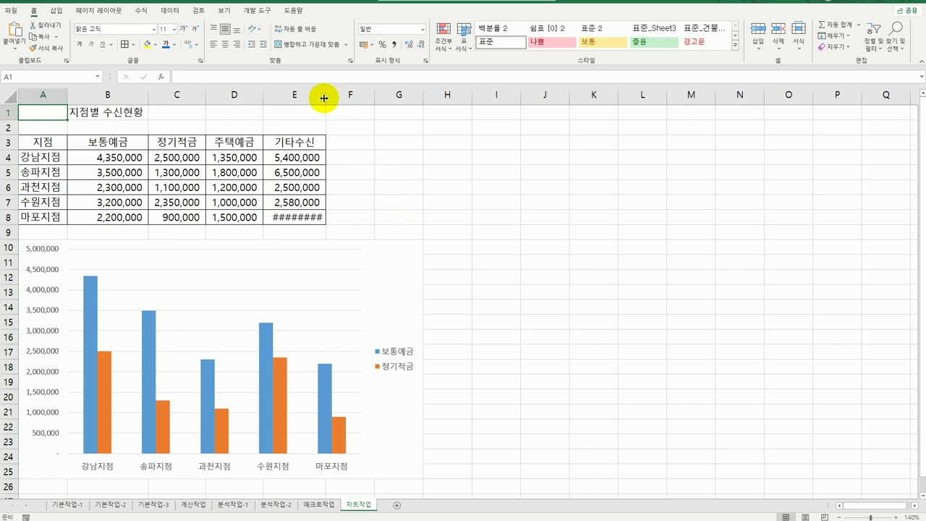
double_click(324, 98)
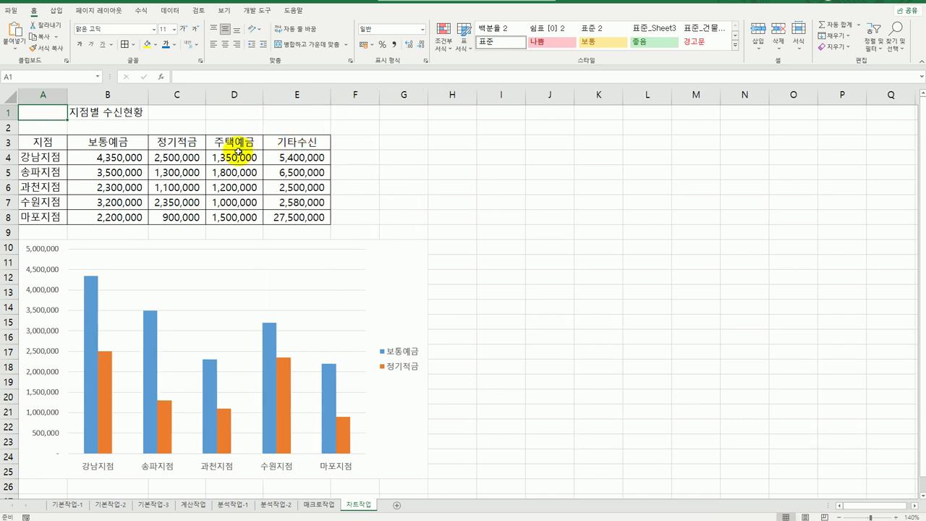
Add the 주택예금 data in D3:D8 to the chart as a new series by copying and pasting it.
drag(236, 141, 234, 219)
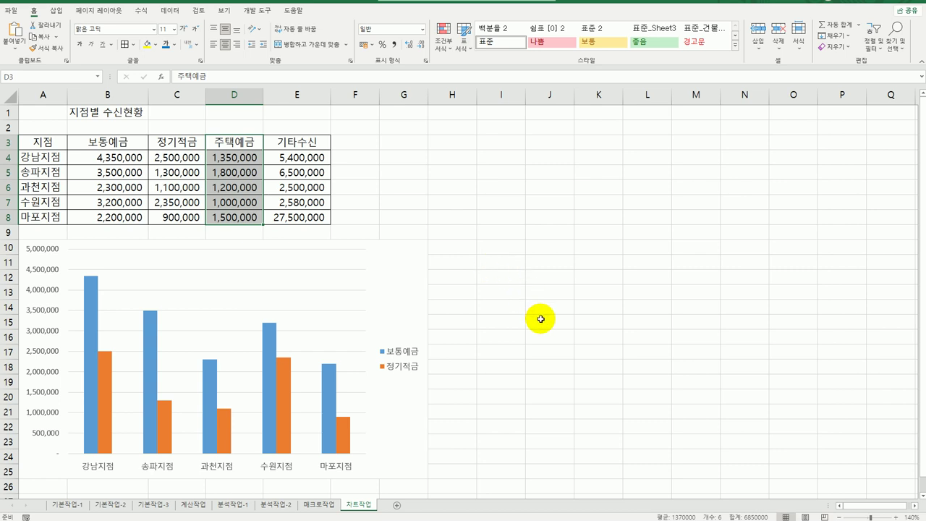
key(ctrl+c)
click(424, 275)
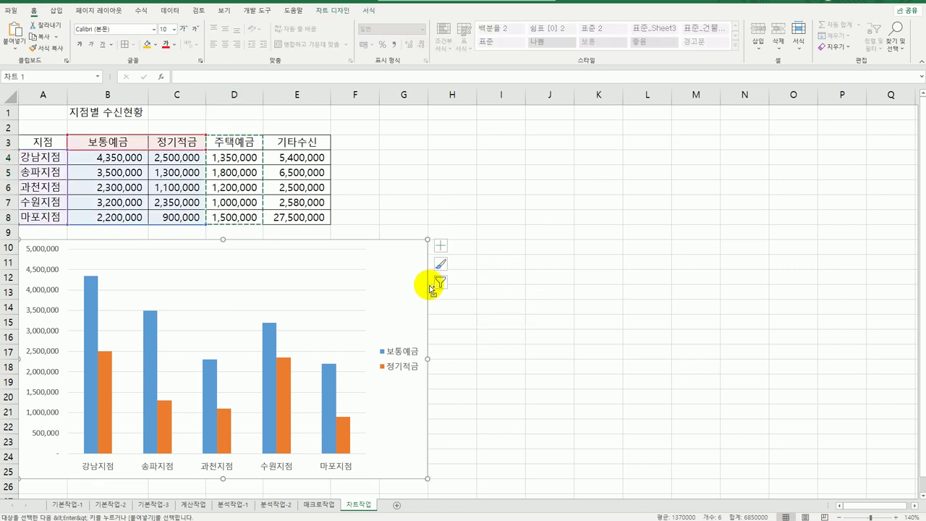
key(ctrl+v)
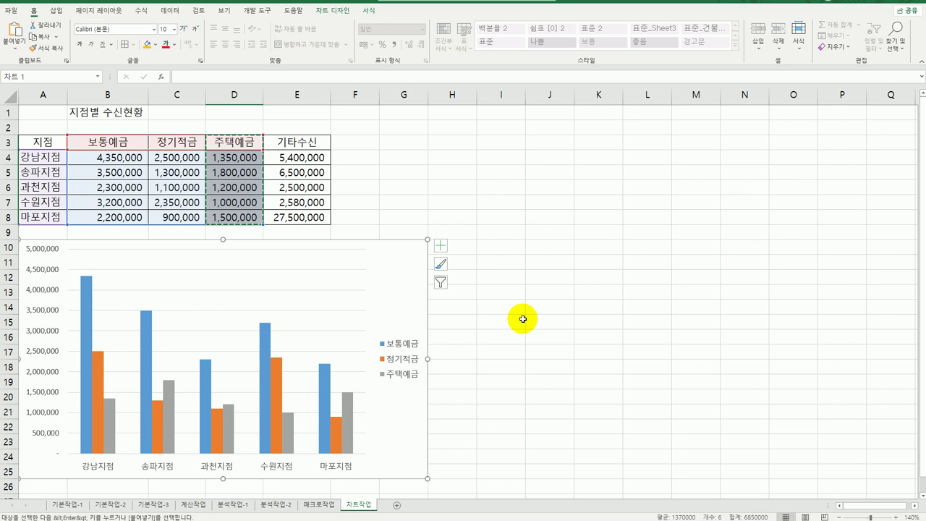
Change the 보통예금 series to 표식이 있는 꺾은선형 and plot it on the secondary axis.
click(85, 296)
right_click(87, 297)
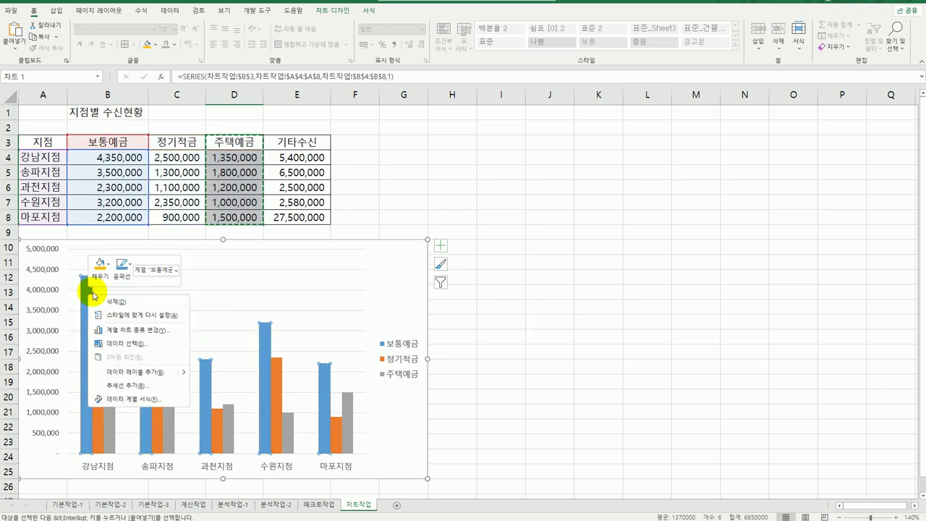
click(153, 331)
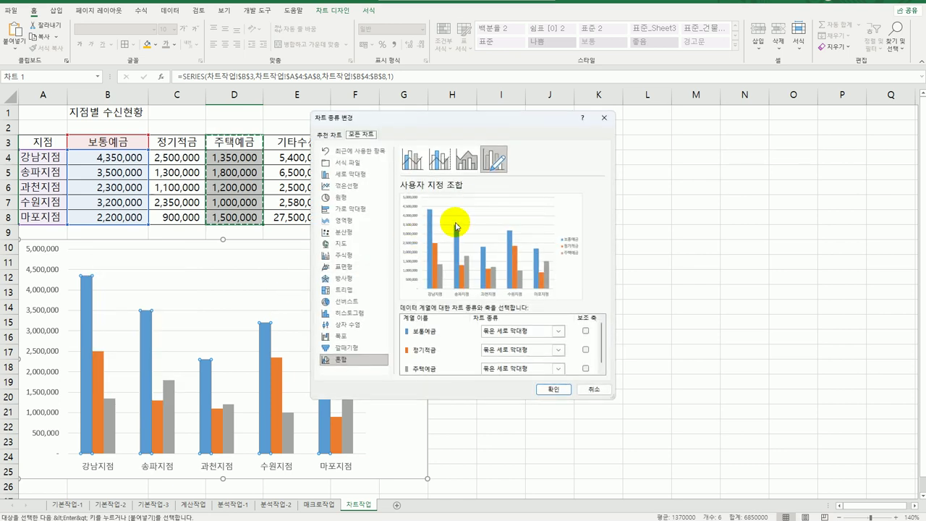
click(559, 334)
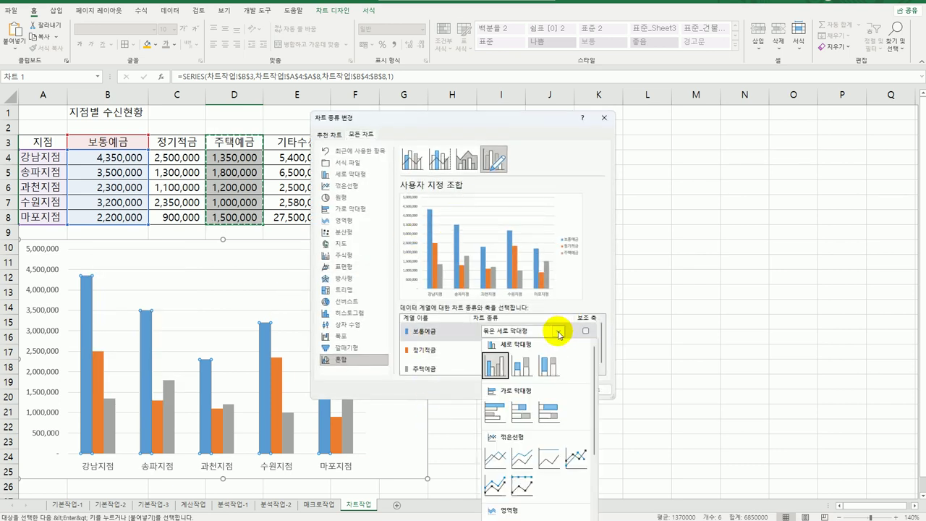
click(579, 469)
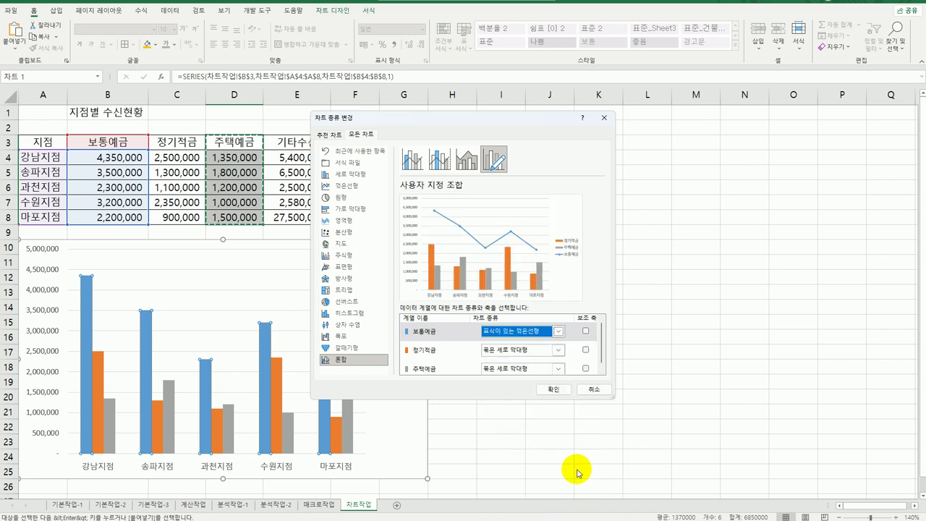
click(586, 332)
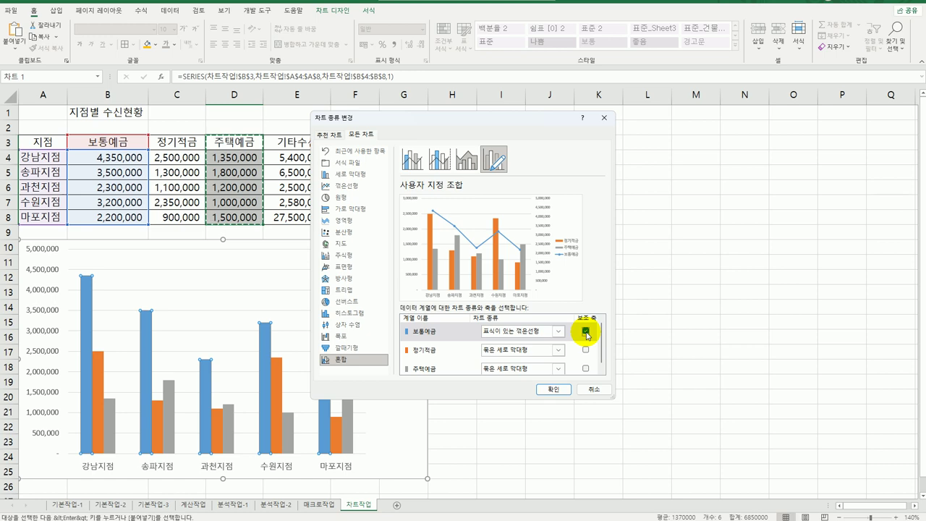
click(553, 389)
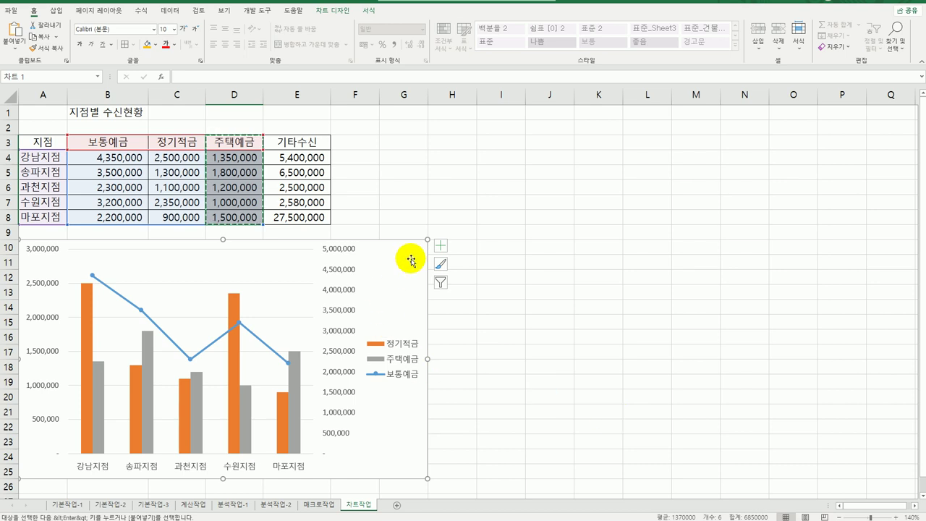
Add a chart title reading 지점별 수신현황.
click(440, 245)
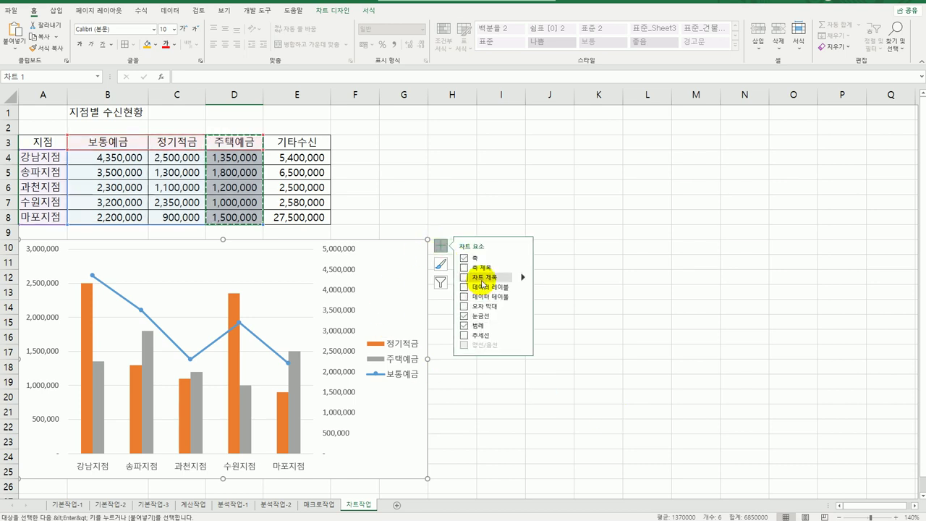
click(482, 277)
click(202, 256)
drag(202, 256, 258, 255)
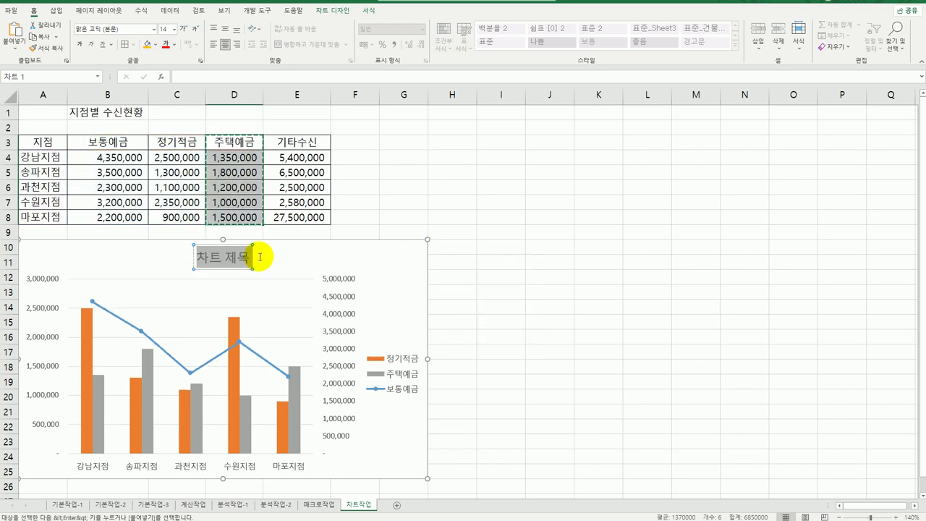
text(지점별)
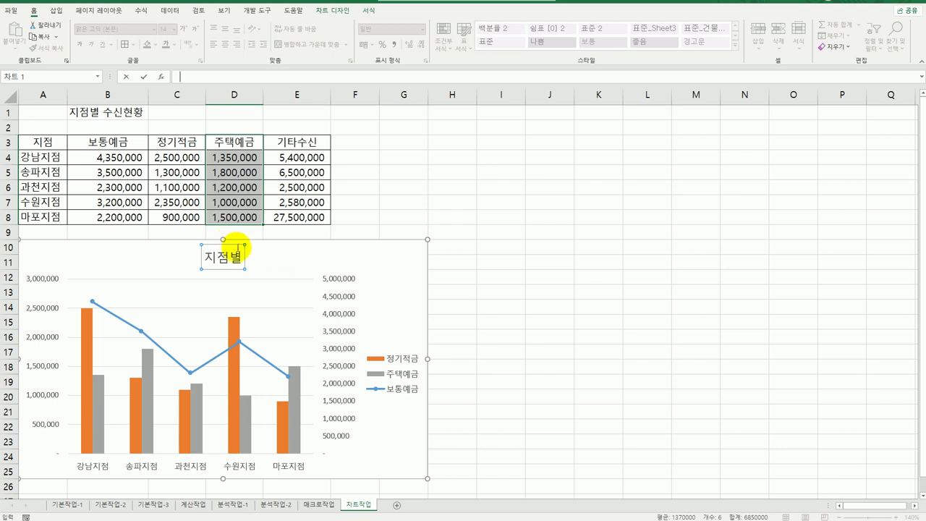
double_click(242, 257)
key(BackSpace)
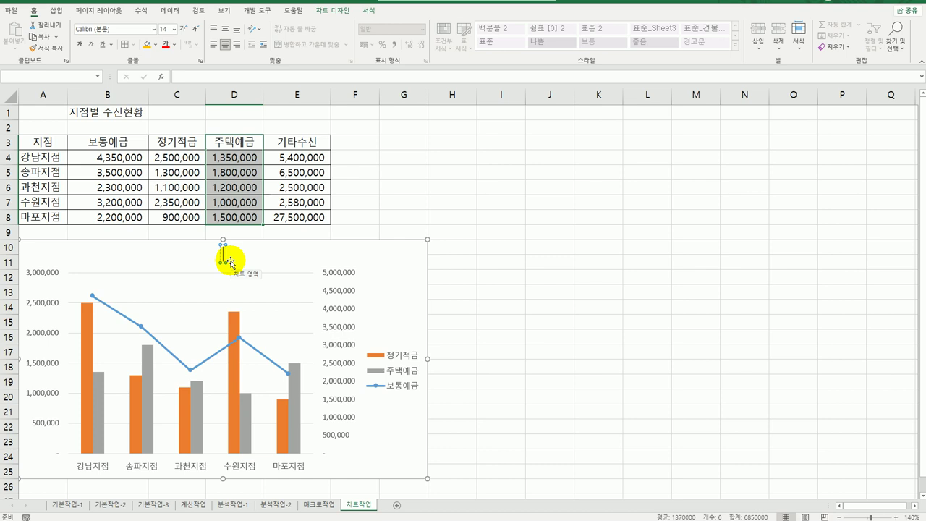
text(지점ㅂ)
text( 수신현황)
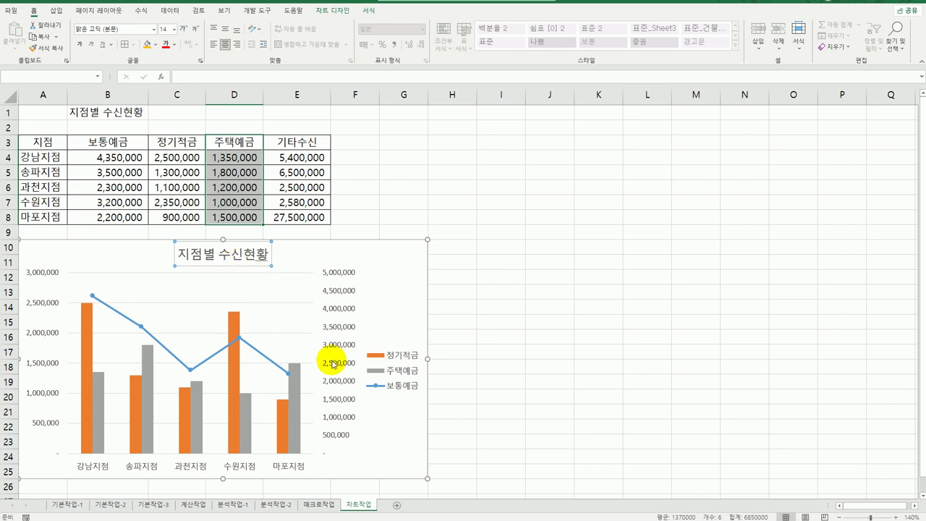
Set the chart title's font to 궁서체.
click(215, 270)
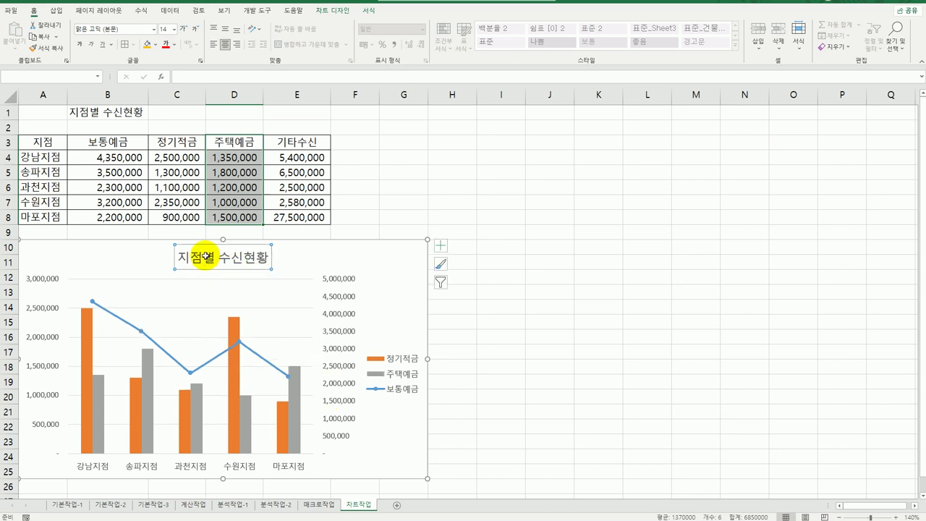
click(152, 29)
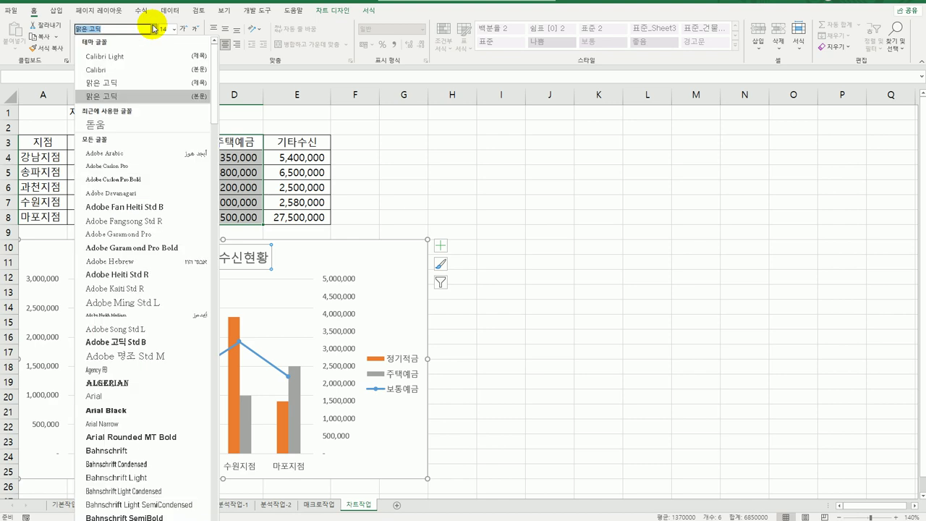
drag(215, 80, 192, 518)
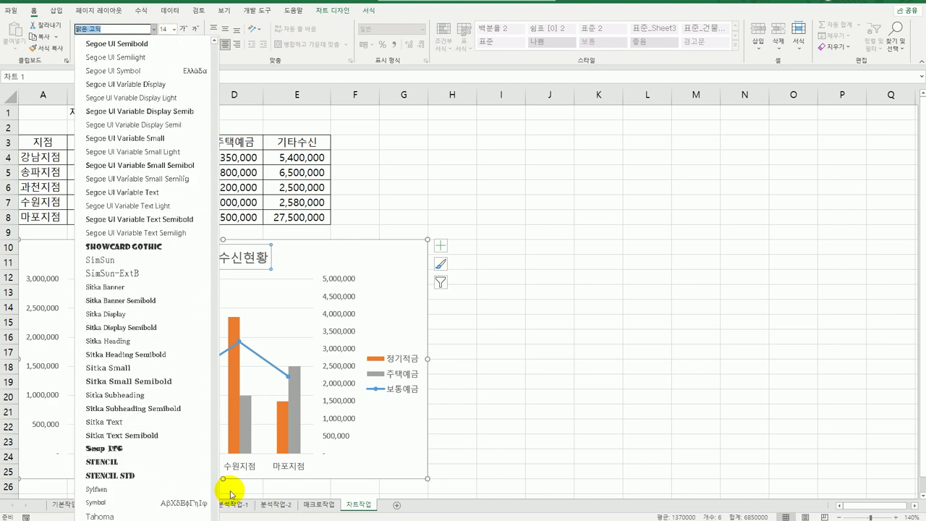
scroll(192, 499, down, 5)
scroll(200, 459, up, 6)
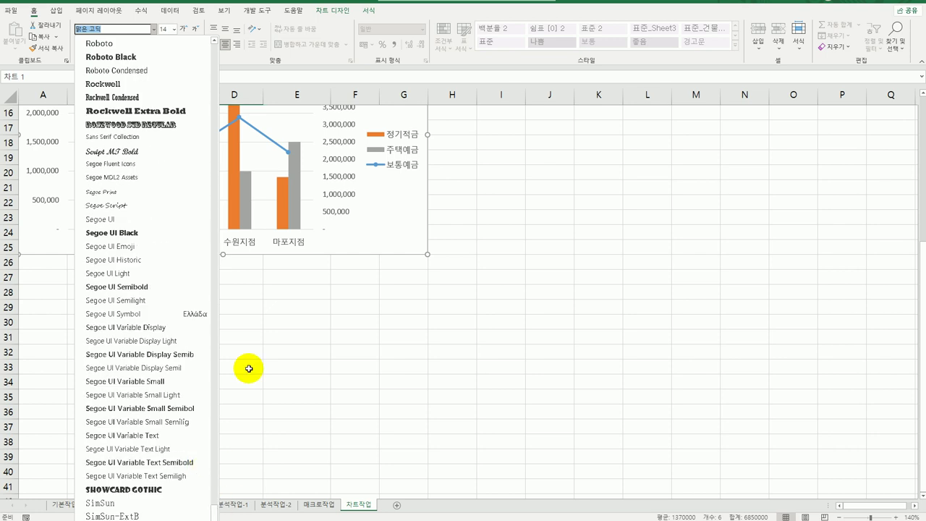
scroll(215, 515, down, 2)
scroll(214, 515, down, 15)
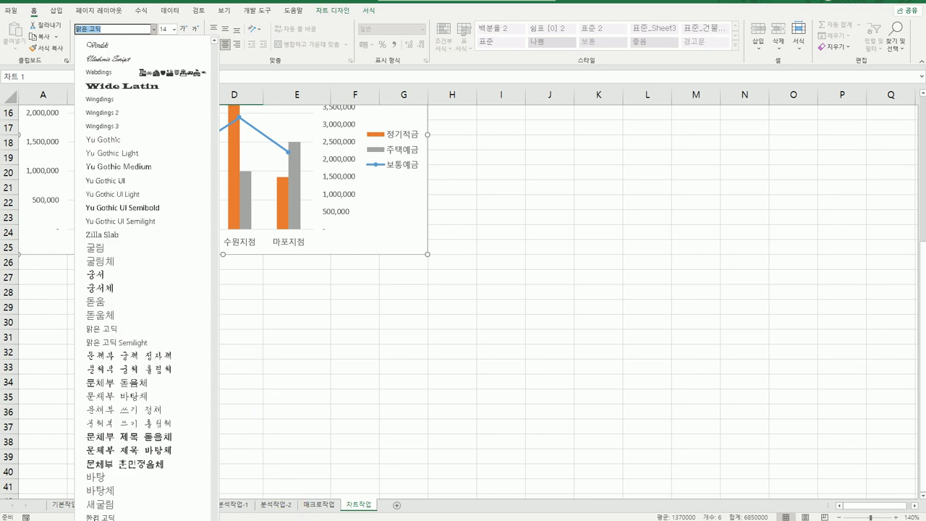
click(124, 289)
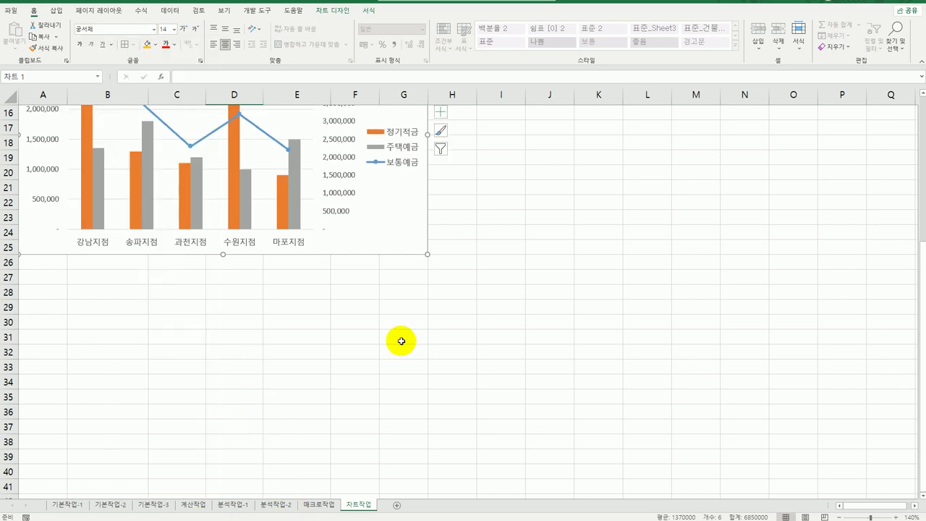
scroll(400, 346, up, 3)
scroll(400, 346, up, 1)
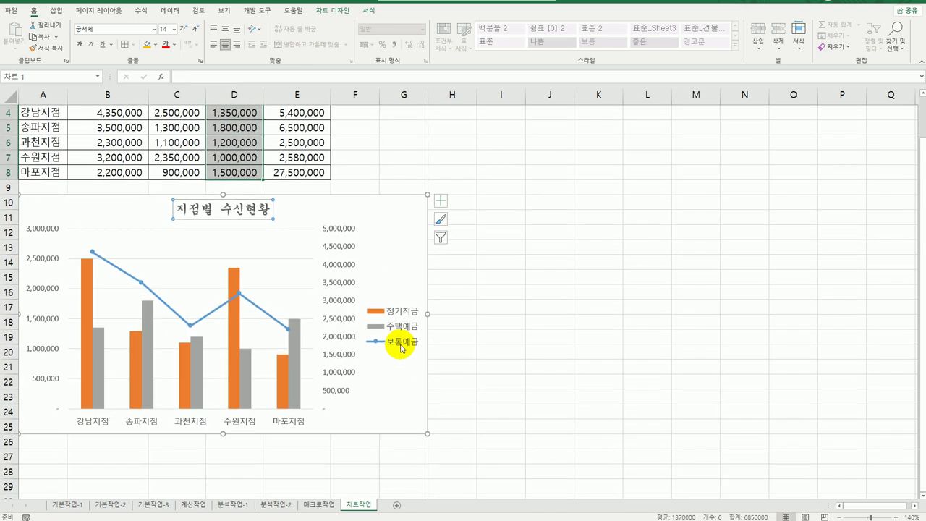
Set the chart title's font size to 15 and make it bold and underlined.
click(166, 29)
key(Return)
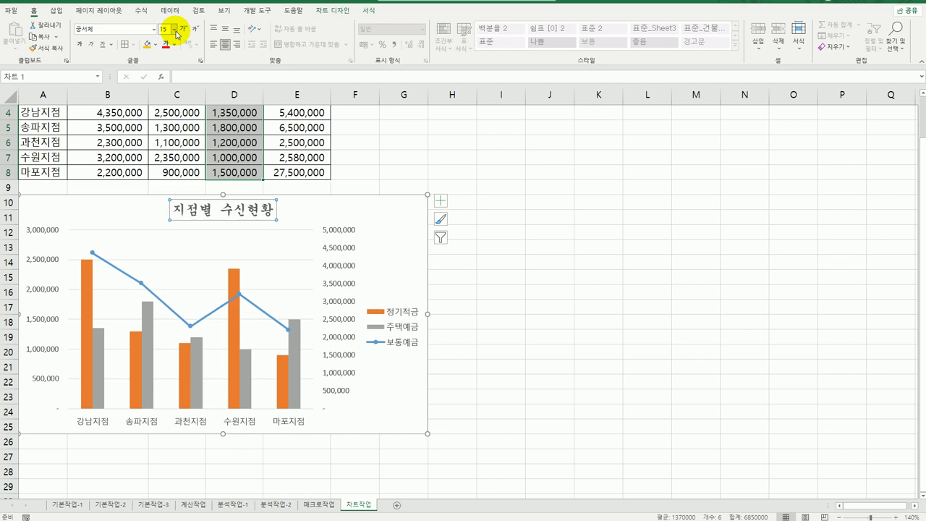
click(79, 44)
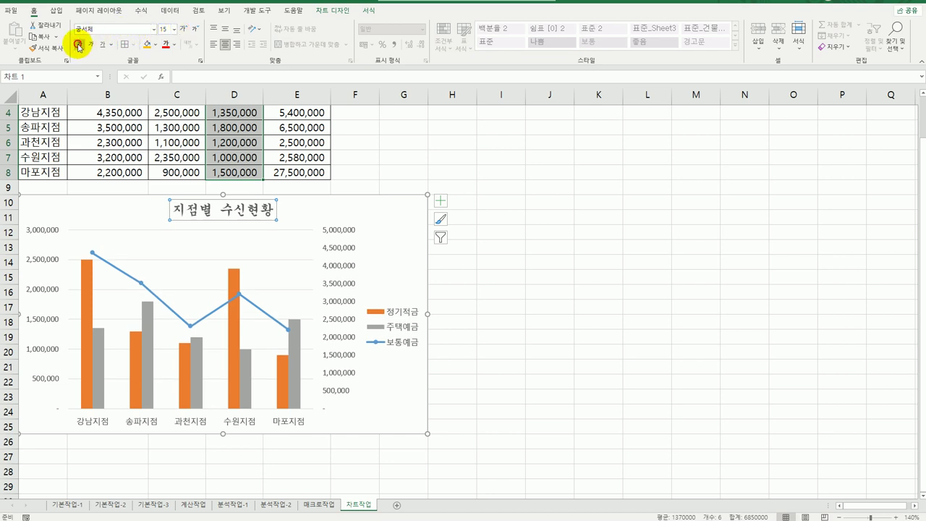
click(538, 357)
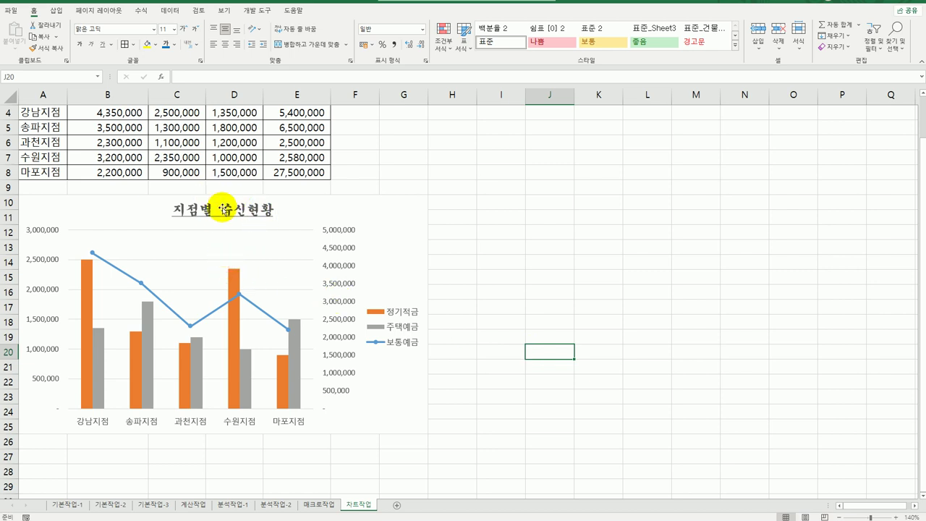
Add a primary horizontal axis title to the chart reading 지점.
click(409, 242)
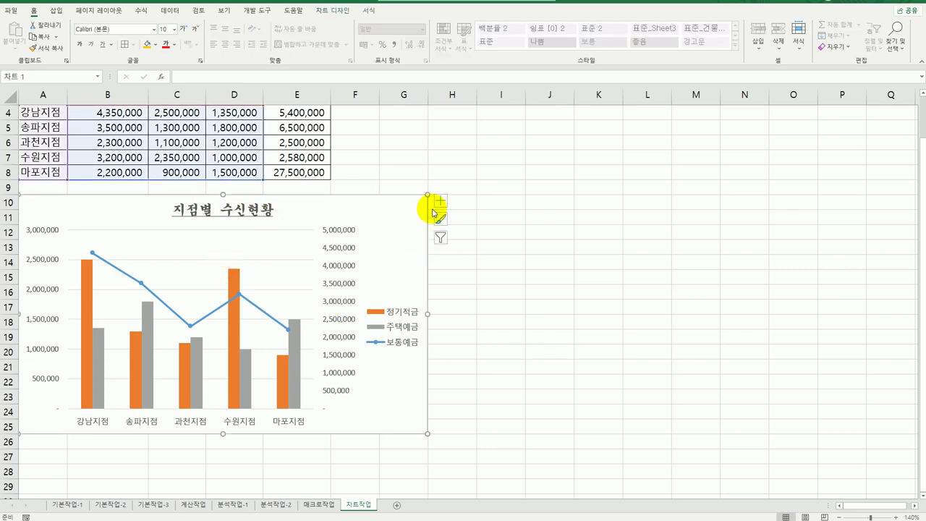
click(441, 202)
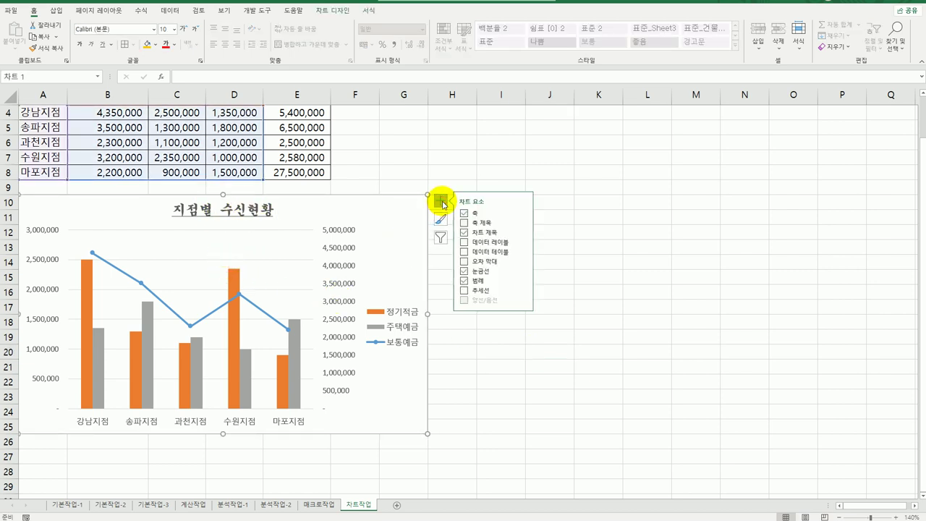
click(523, 224)
click(556, 225)
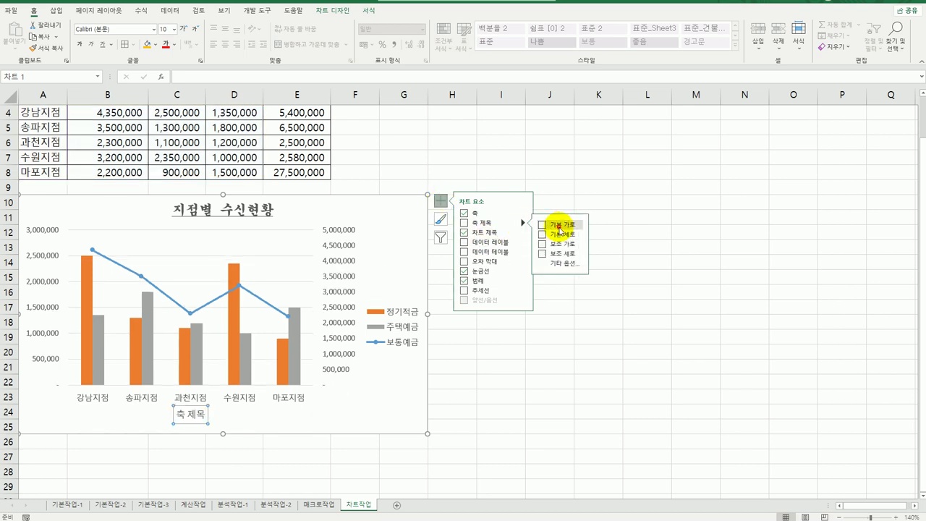
click(181, 413)
drag(178, 414, 226, 418)
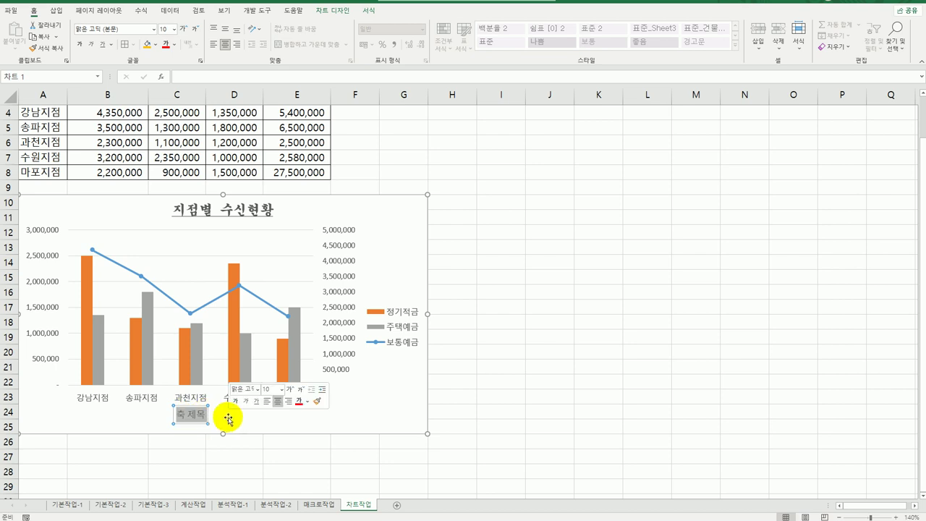
text(지)
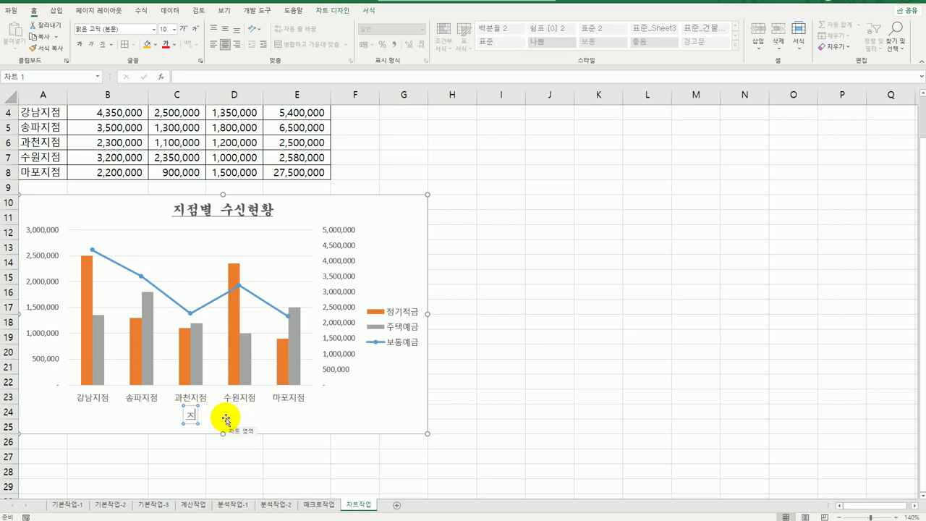
text(제)
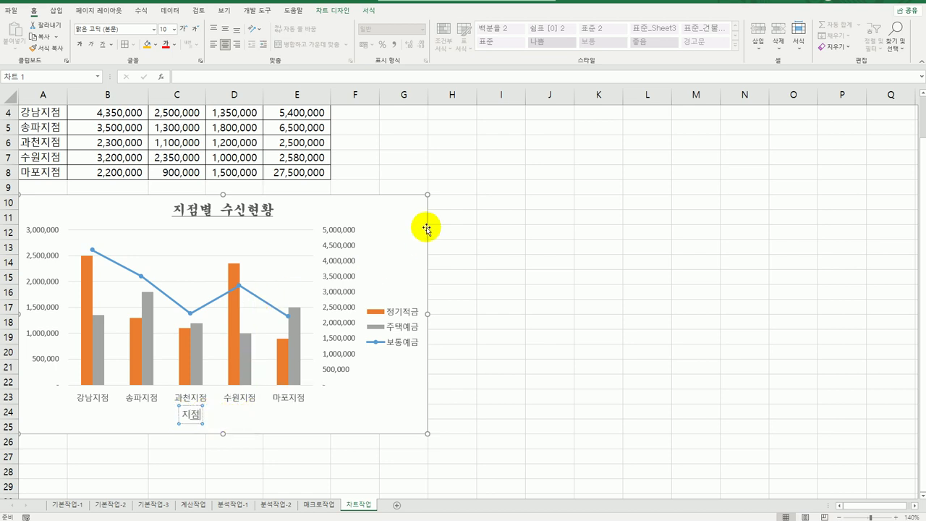
Add a primary vertical axis title to the chart reading 금액.
click(420, 214)
click(440, 204)
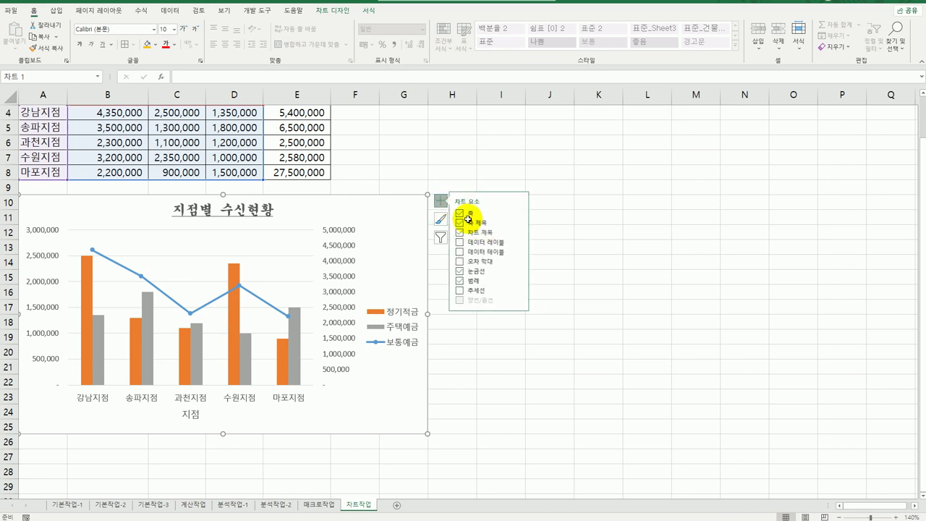
click(524, 224)
click(561, 235)
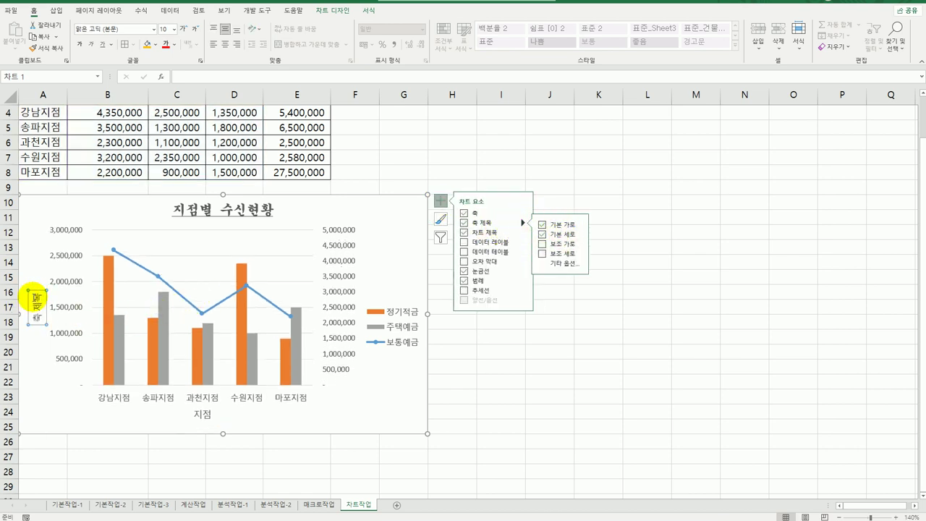
click(33, 318)
drag(37, 295, 33, 323)
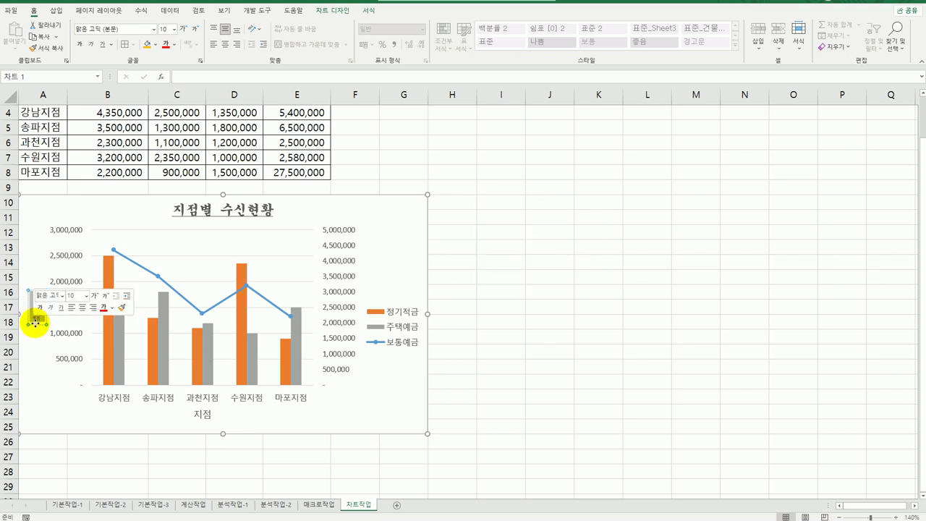
text(종ㅁ)
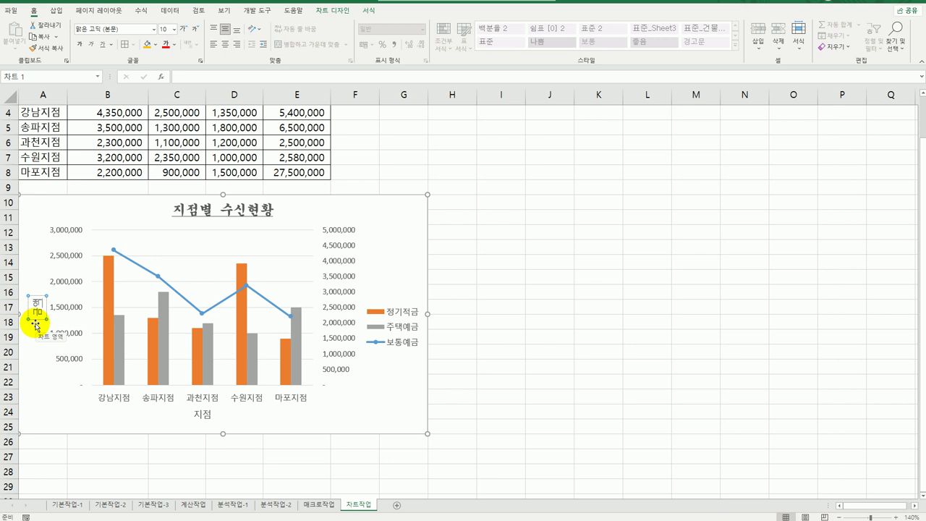
Set the text direction of the 금액 vertical axis title to horizontal (가로).
click(37, 321)
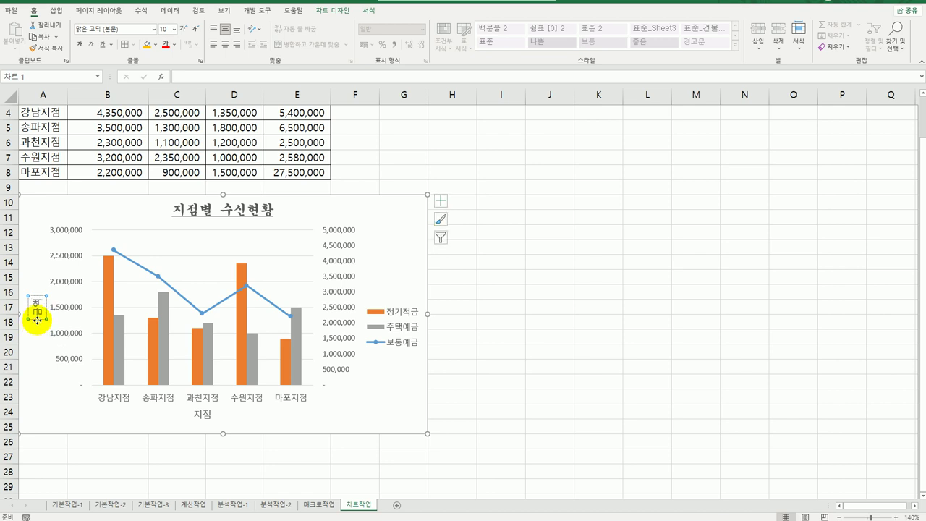
right_click(37, 319)
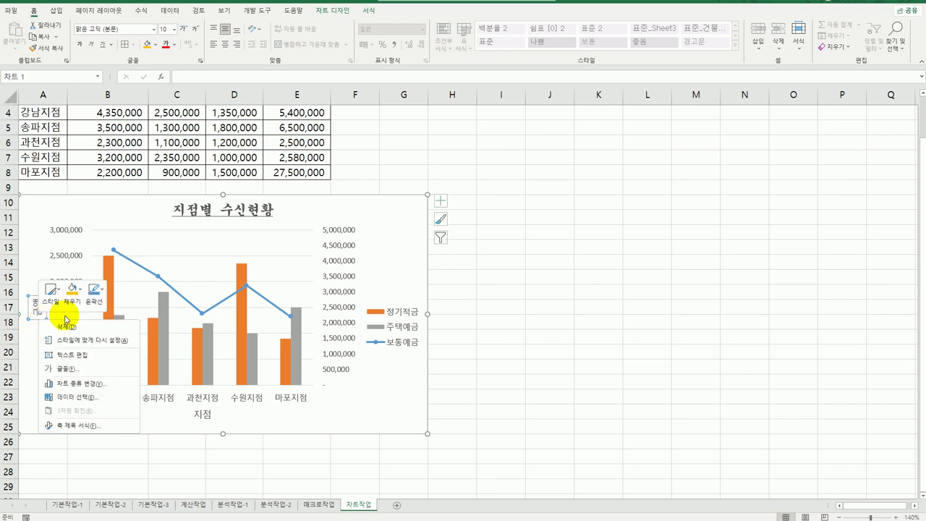
click(66, 424)
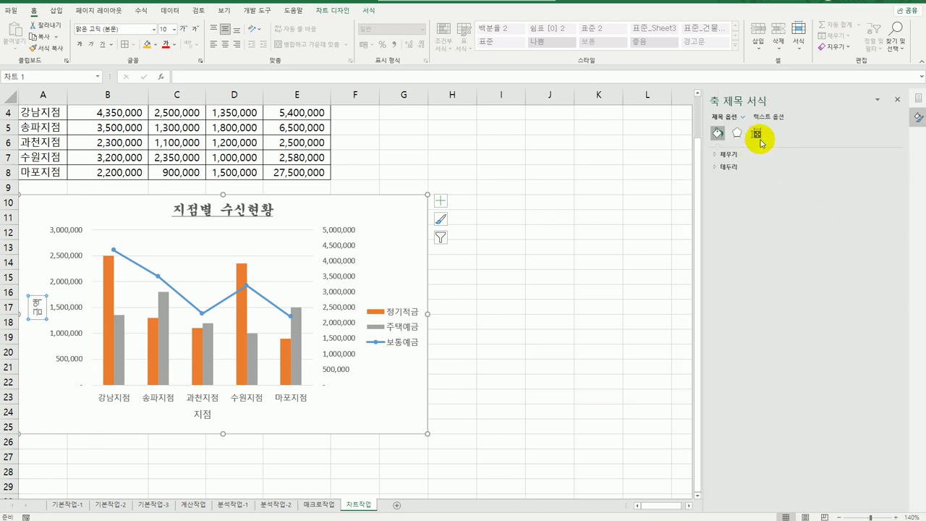
click(759, 140)
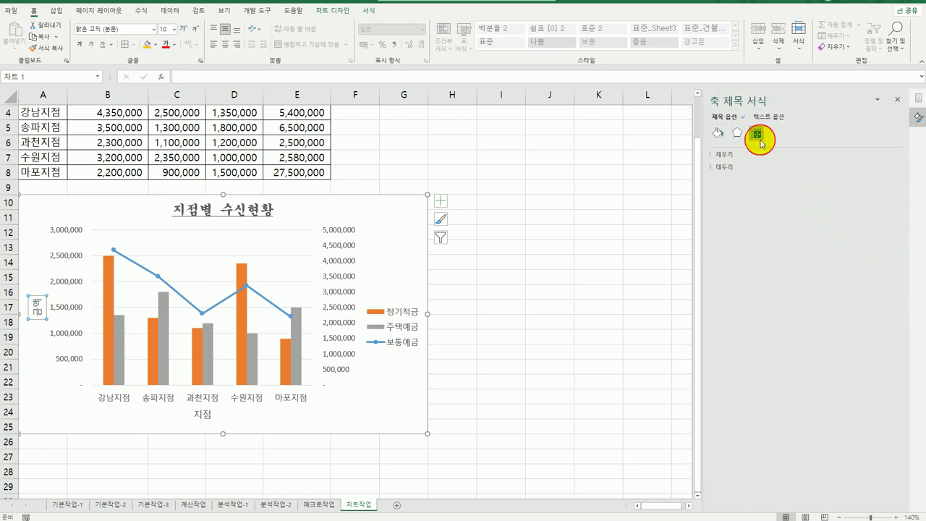
click(888, 184)
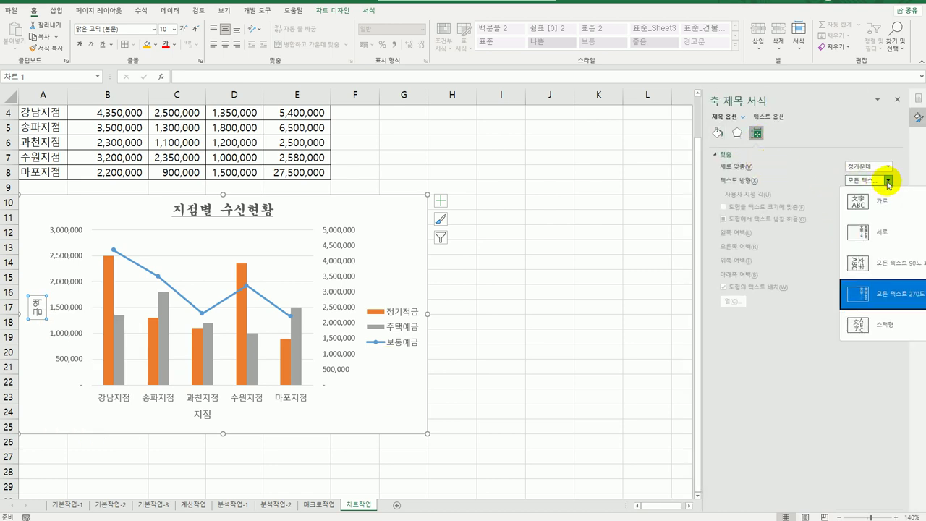
click(872, 206)
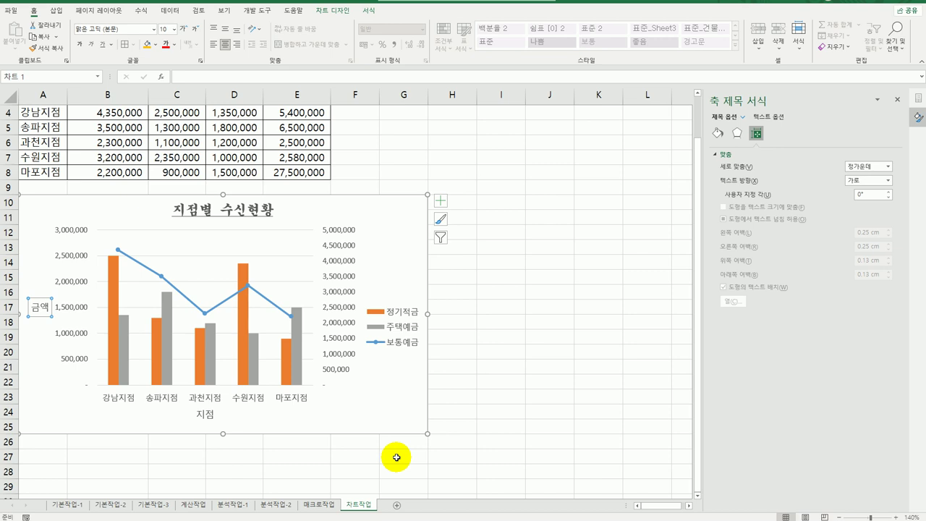
Set the chart legend's position to 위쪽, above the plot area.
click(441, 200)
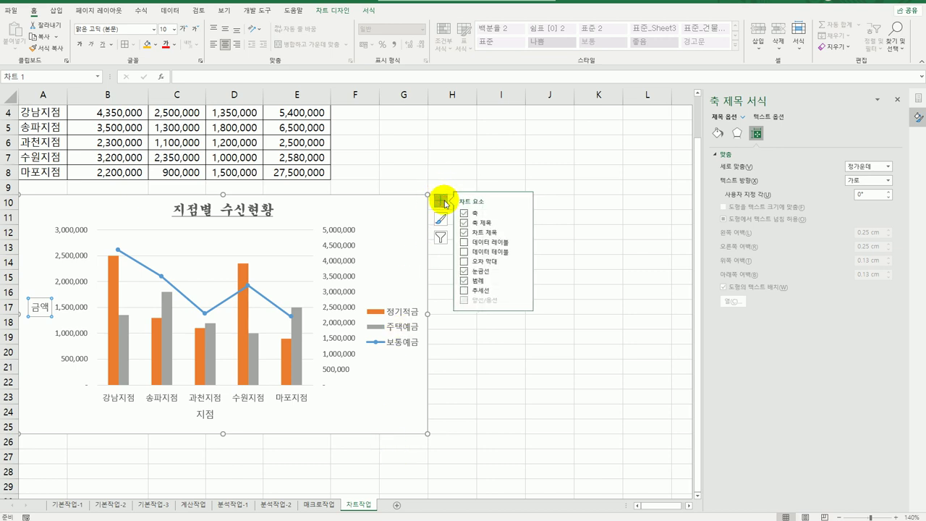
click(390, 342)
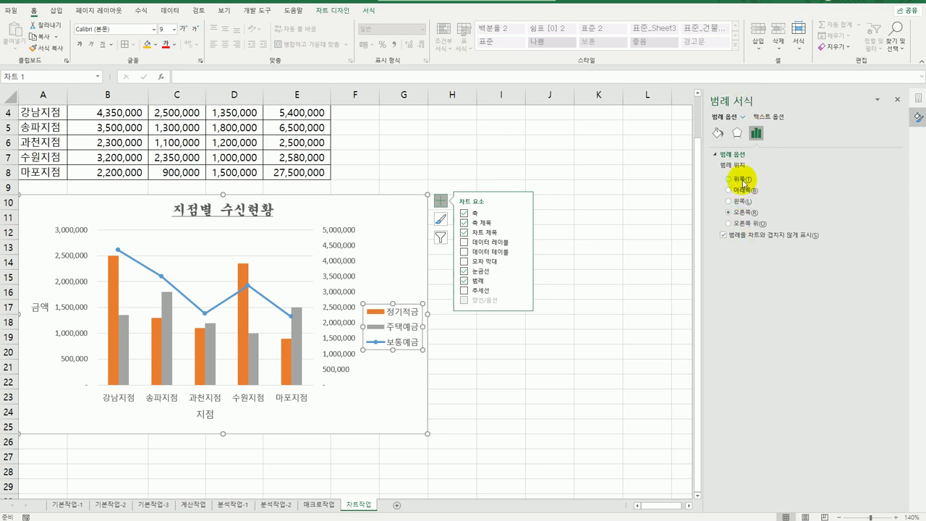
click(743, 182)
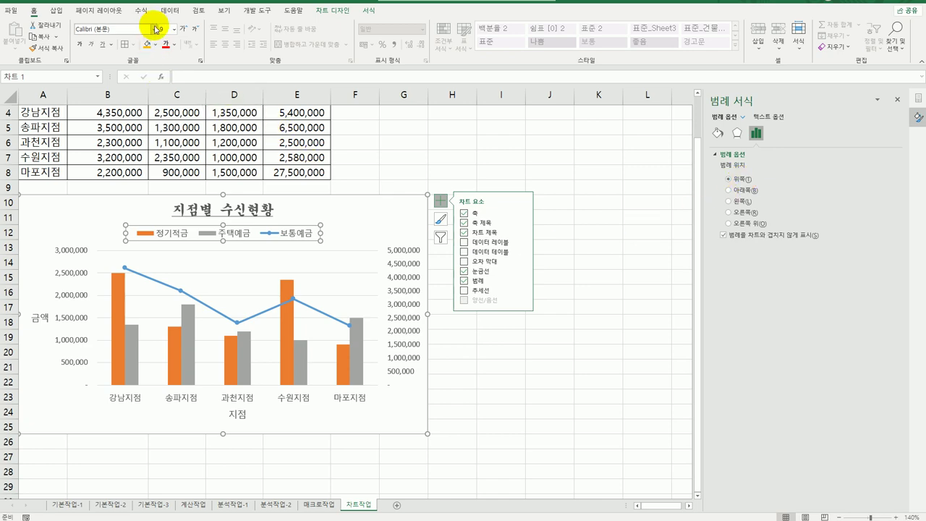
Set the chart legend's font to 궁서 and its size to 11, and deselect the chart.
click(154, 29)
drag(214, 72, 208, 507)
click(107, 272)
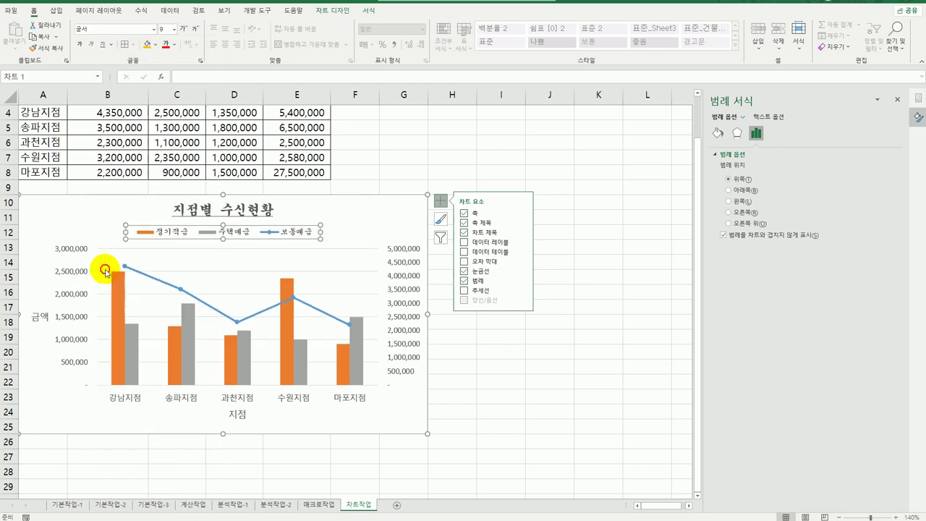
click(174, 29)
click(168, 86)
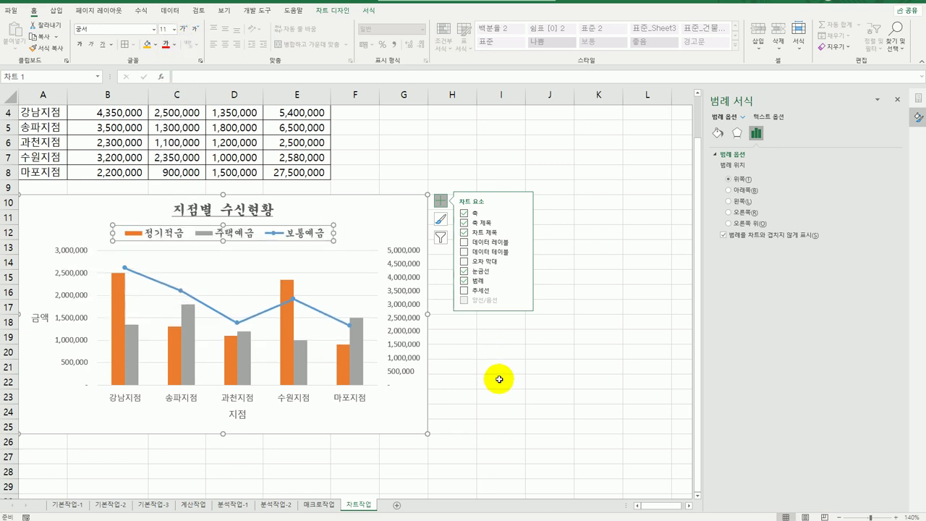
click(543, 439)
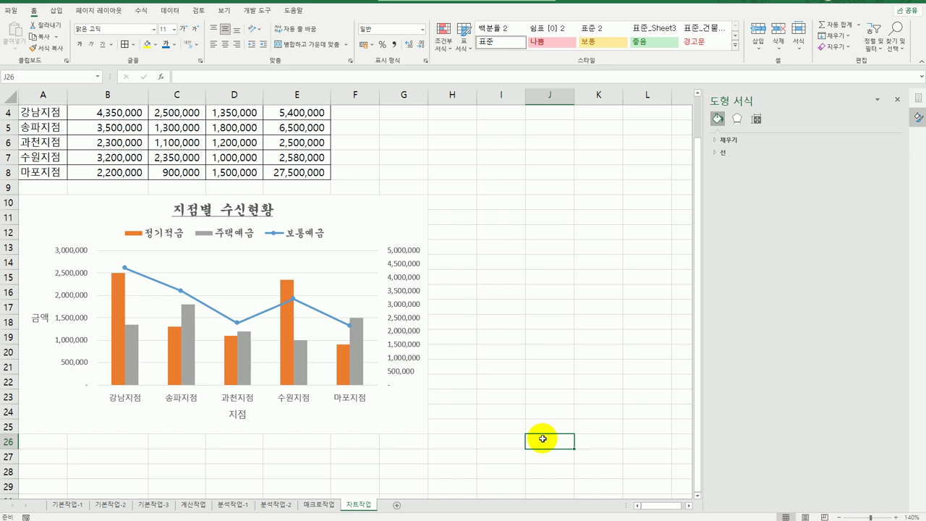
click(598, 393)
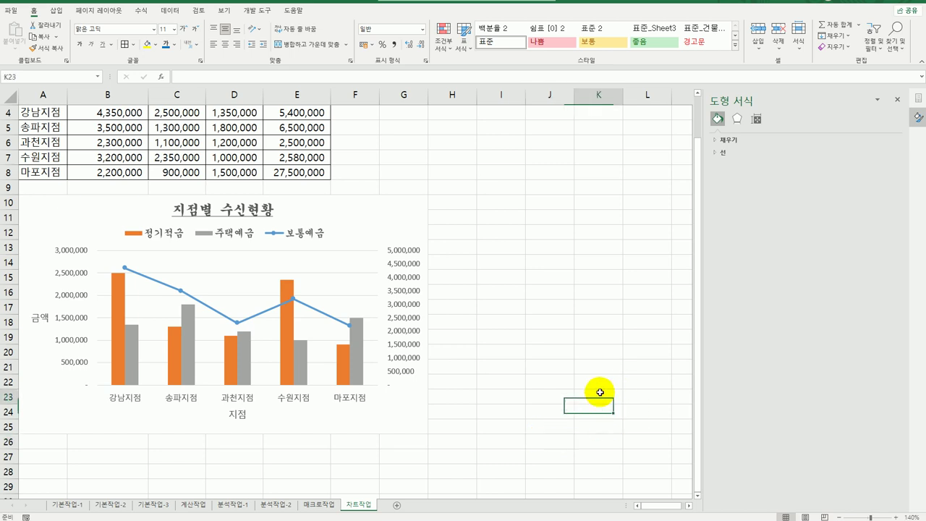